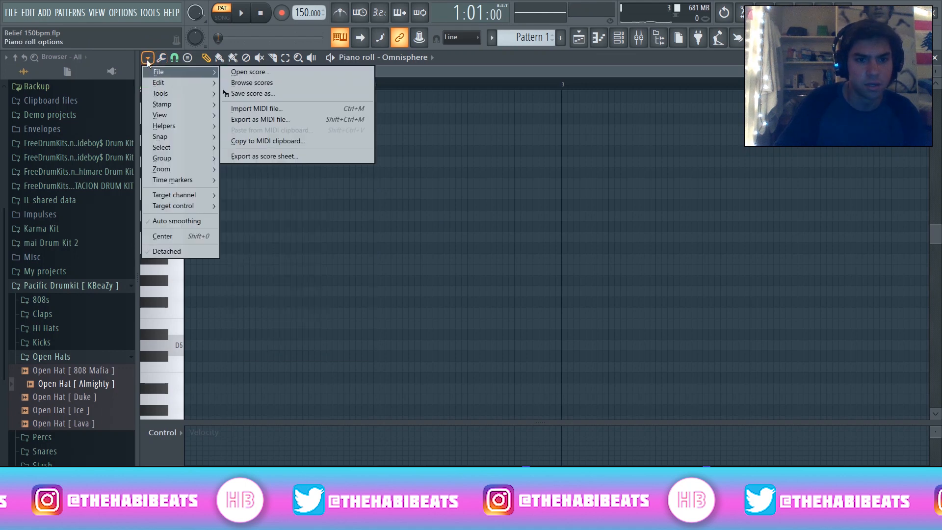
Set the piano roll's scale highlighting to root note G with the Minor Natural (Aeolian) scale.
left_click(148, 59)
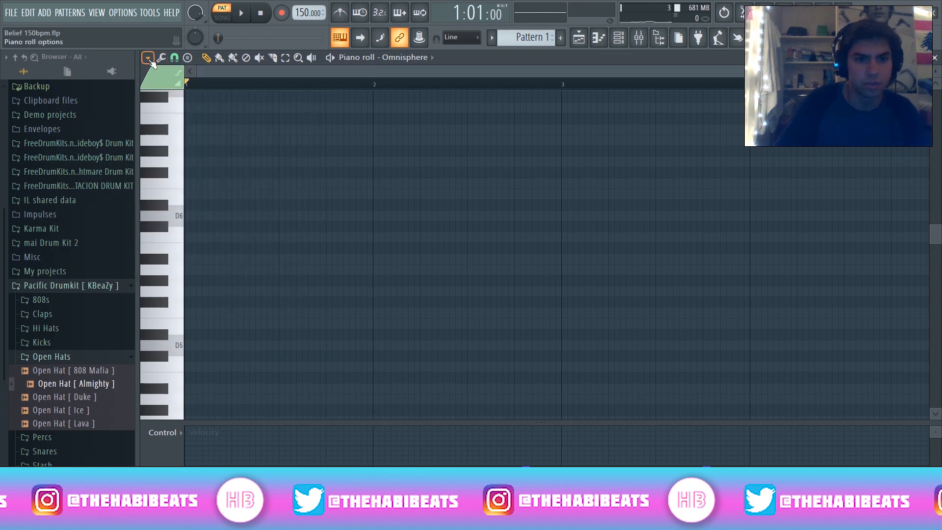
left_click(148, 59)
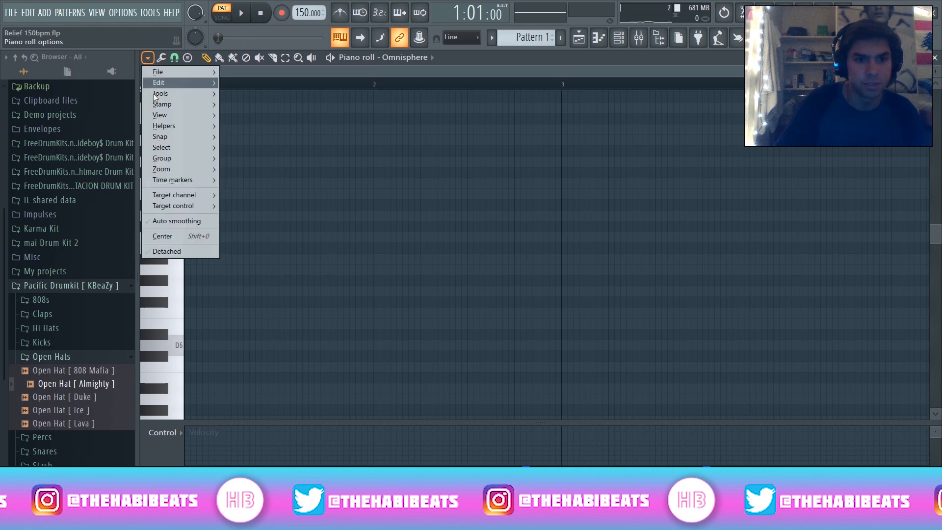
mouse_move(167, 128)
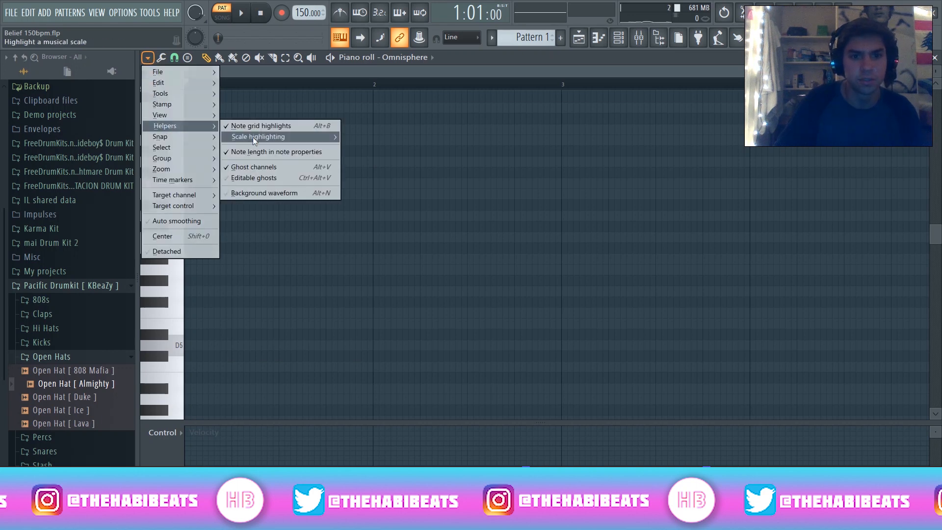
mouse_move(254, 138)
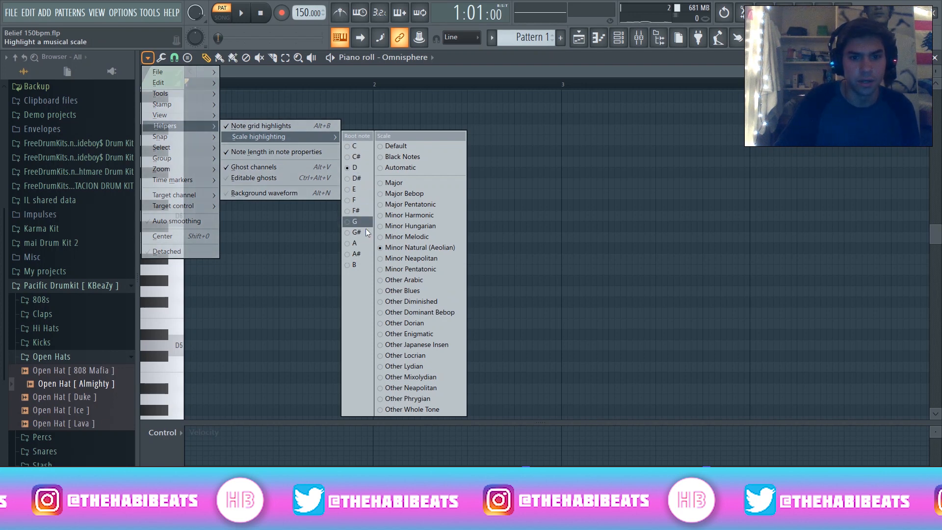
left_click(360, 223)
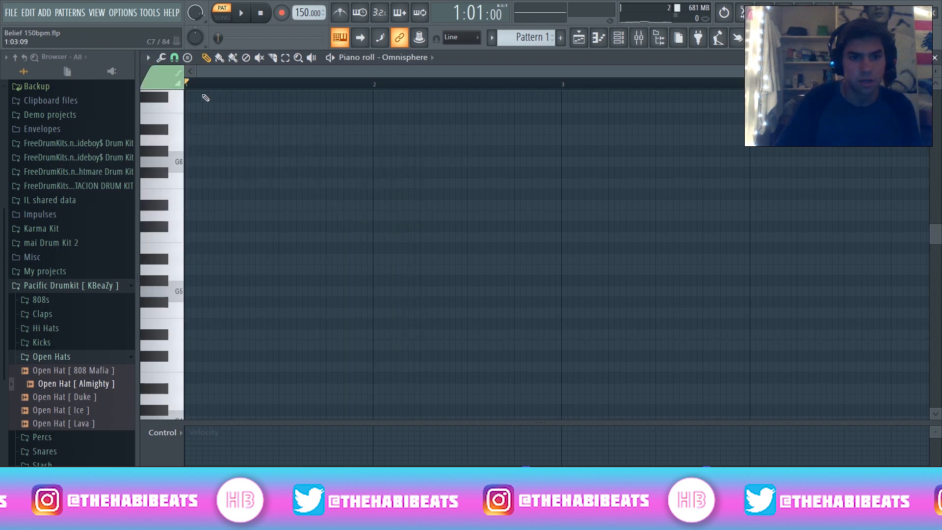
left_click(148, 58)
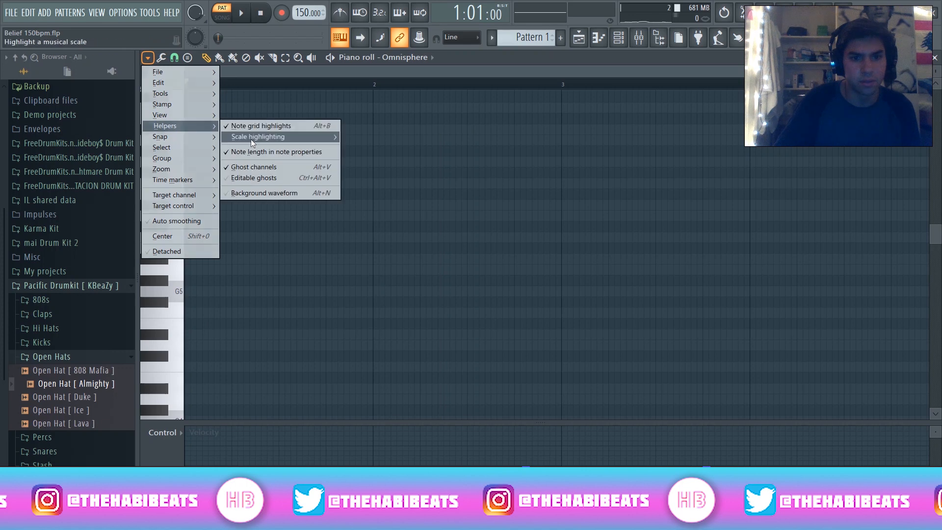
mouse_move(314, 137)
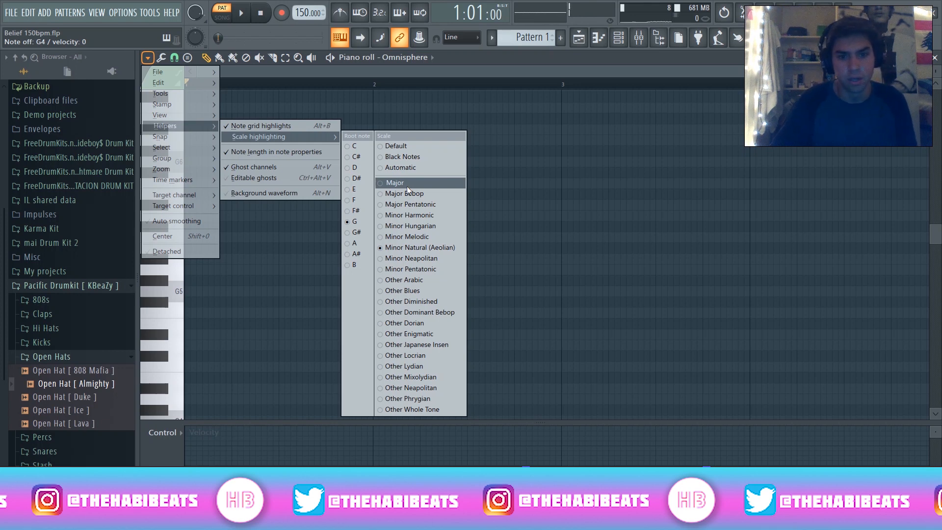
left_click(433, 249)
scroll(287, 240, "up", 4)
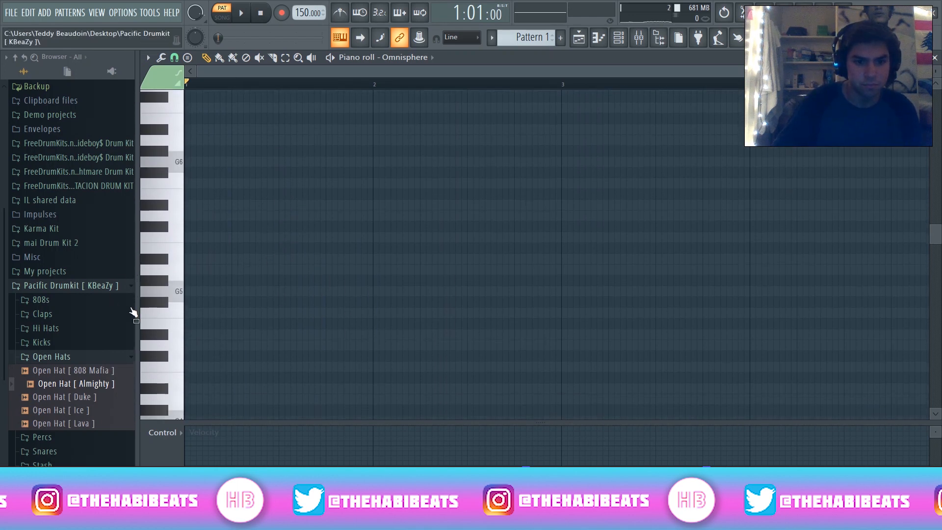
Build a G minor chord at the start of bar 1 with two-step G5, A#5 and D6 notes.
left_click(172, 292)
scroll(202, 295, "down", 3)
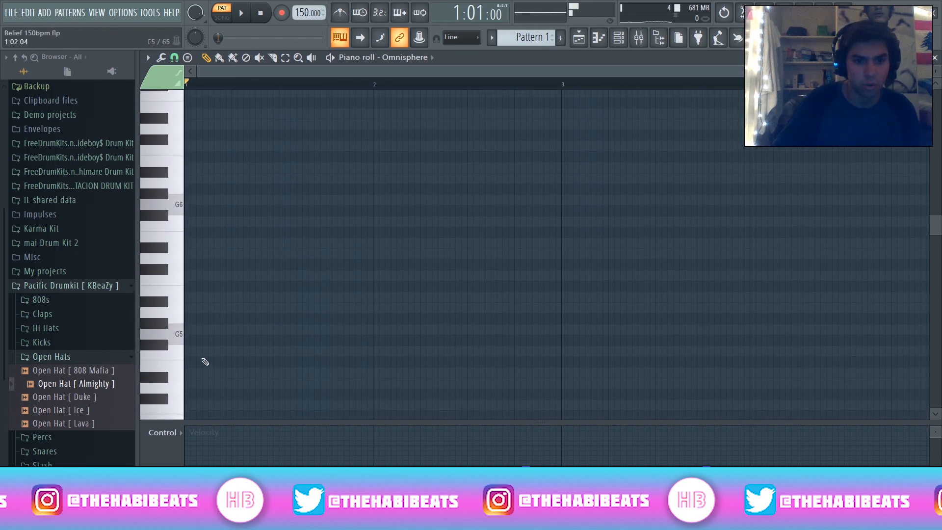
left_click(211, 324)
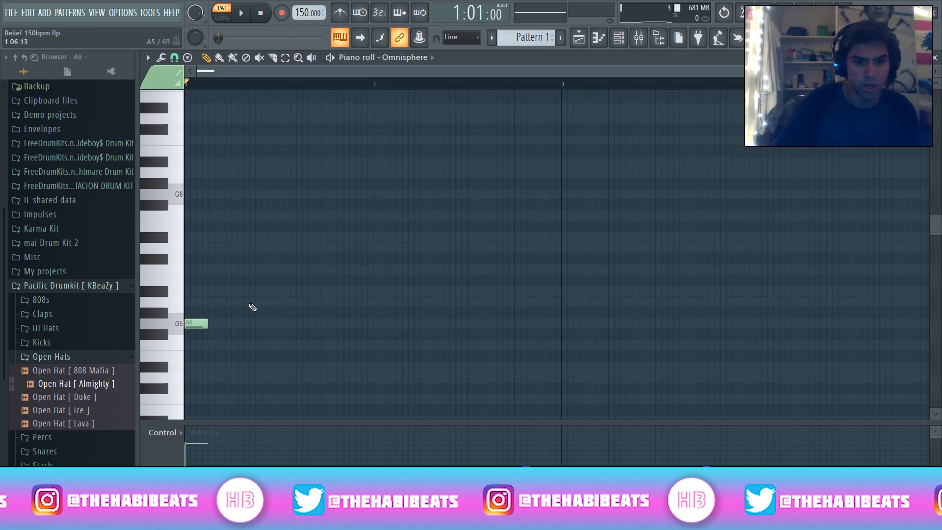
left_click(196, 291)
left_click(145, 292)
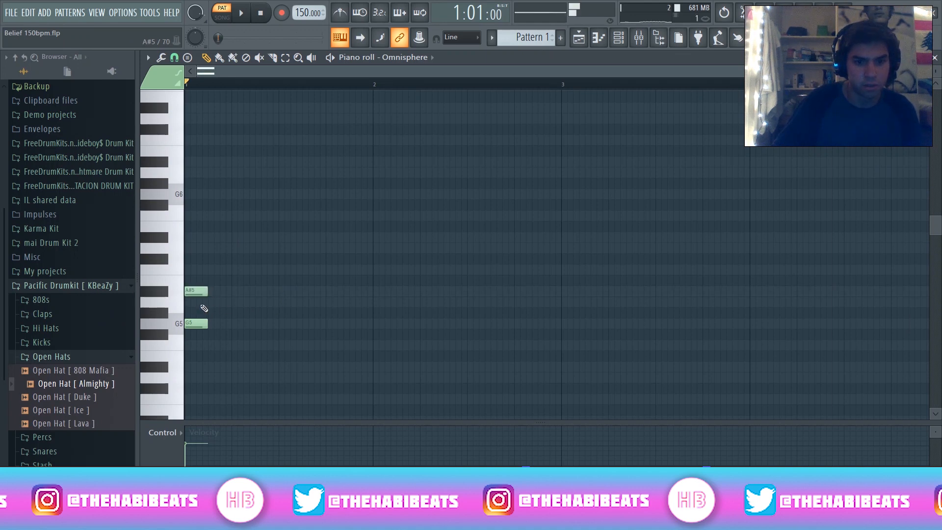
left_click(198, 247)
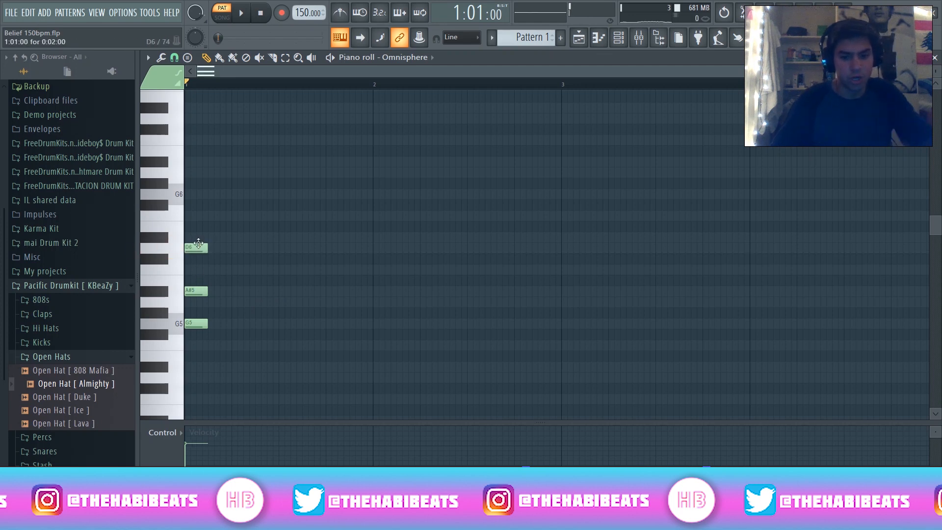
Play back the opening chord several times to hear how it sounds.
key("space")
key("space")
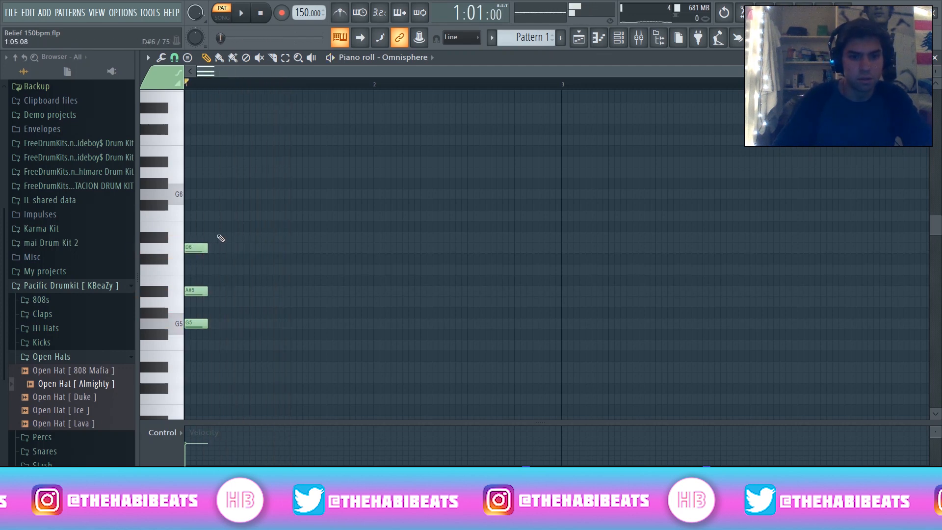
left_click_drag(205, 216, 74, 212)
key("space")
key("space")
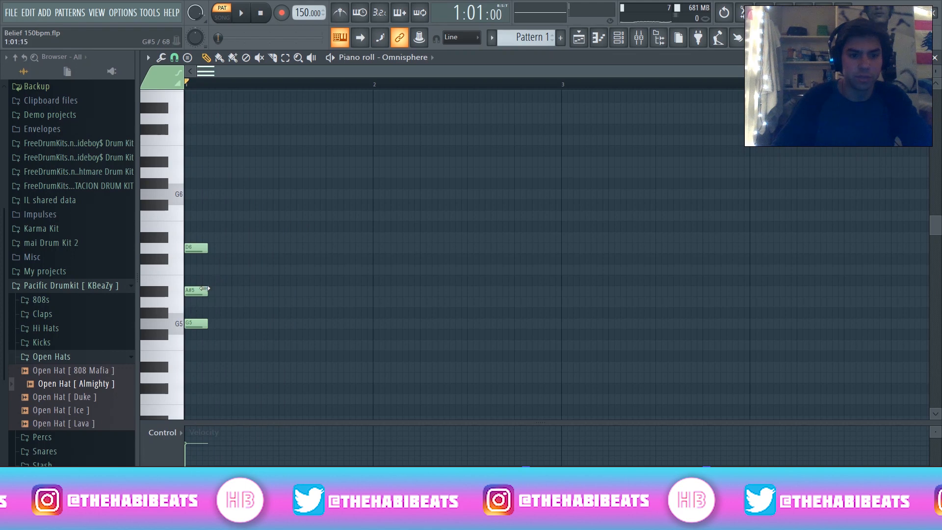
key("space")
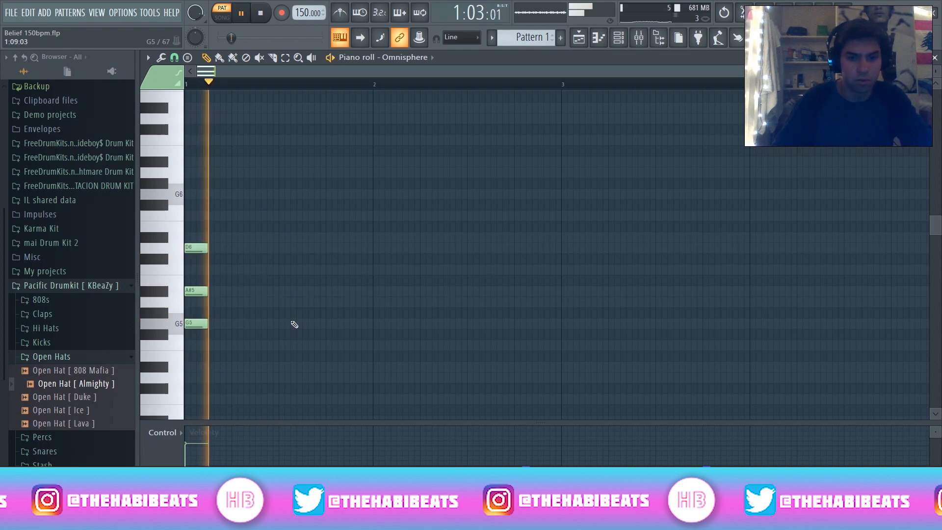
key("space")
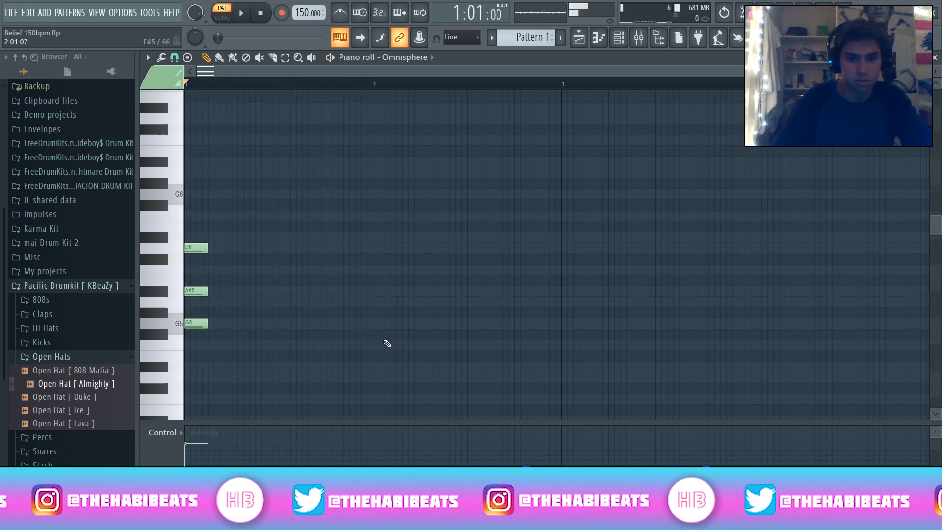
Add a second chord of D#5, G5 and A#5 at the start of bar 2 and play the pattern.
left_click(377, 368)
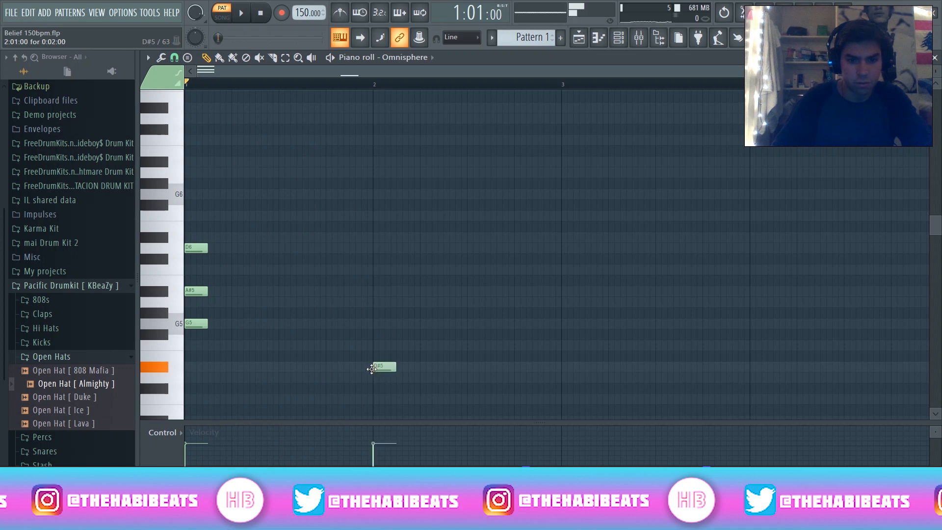
left_click(372, 324)
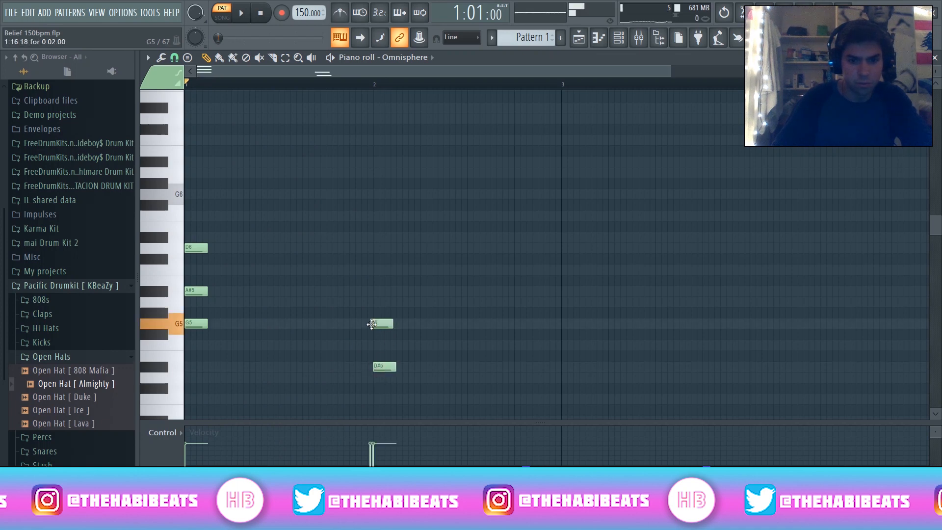
left_click(377, 291)
key("space")
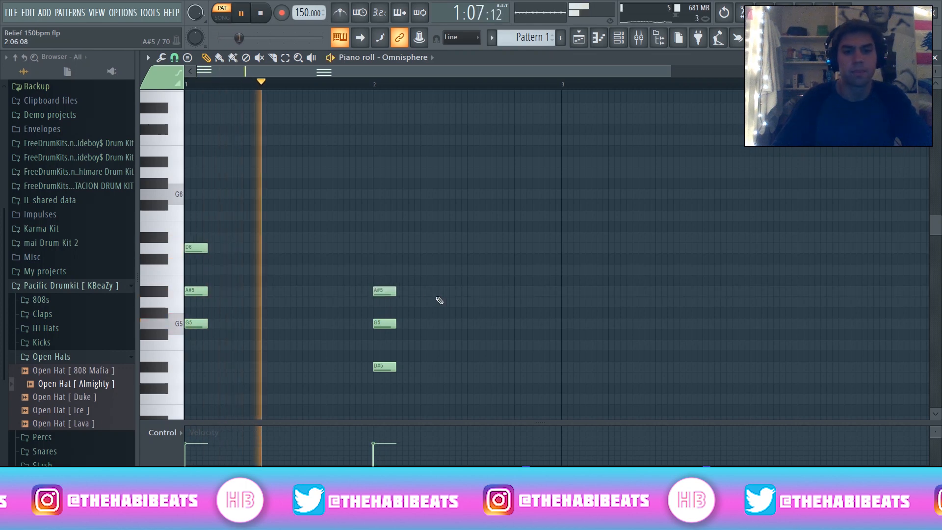
key("space")
Set the project tempo to 155 BPM and play back the two chords.
left_click_drag(306, 14, 306, 9)
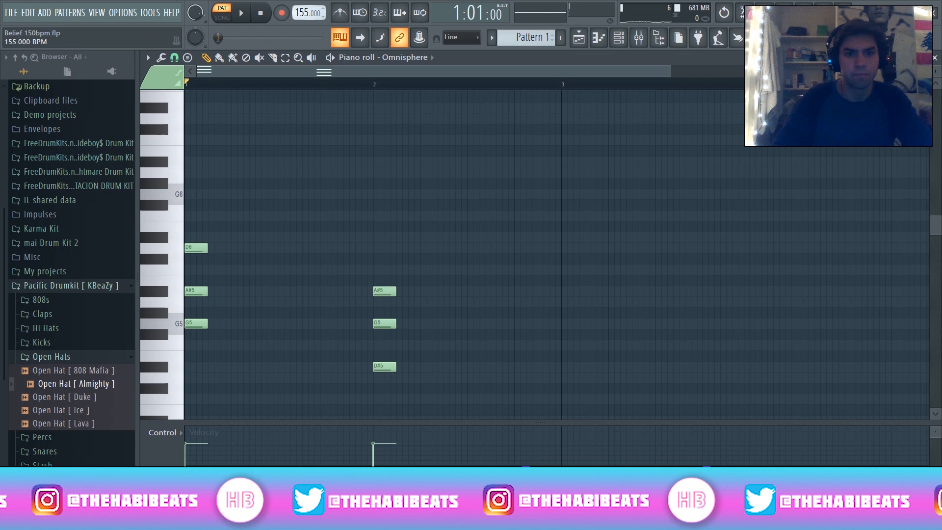
scroll(496, 209, "down", 3)
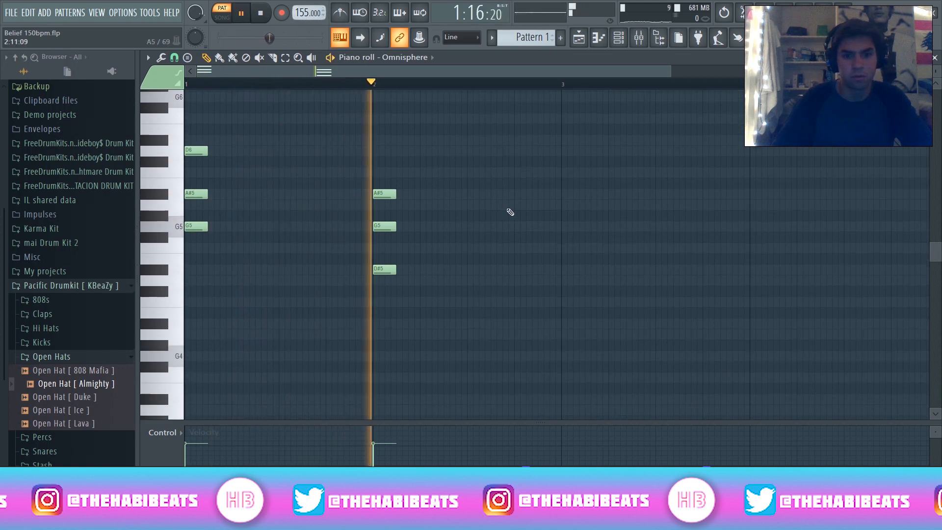
key("space")
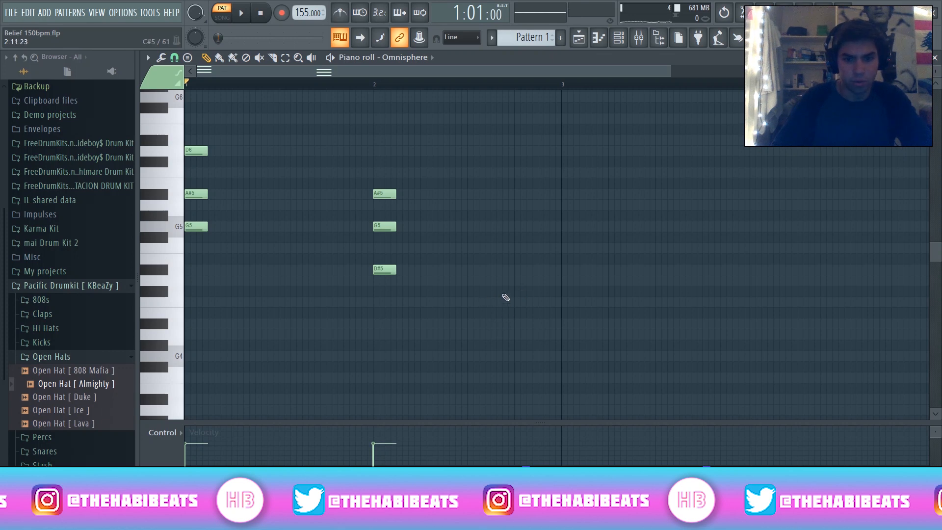
Add a third chord of D5, F5 and A5 at step 13 of bar 2 and play the pattern.
left_click(513, 281)
double_click(514, 247)
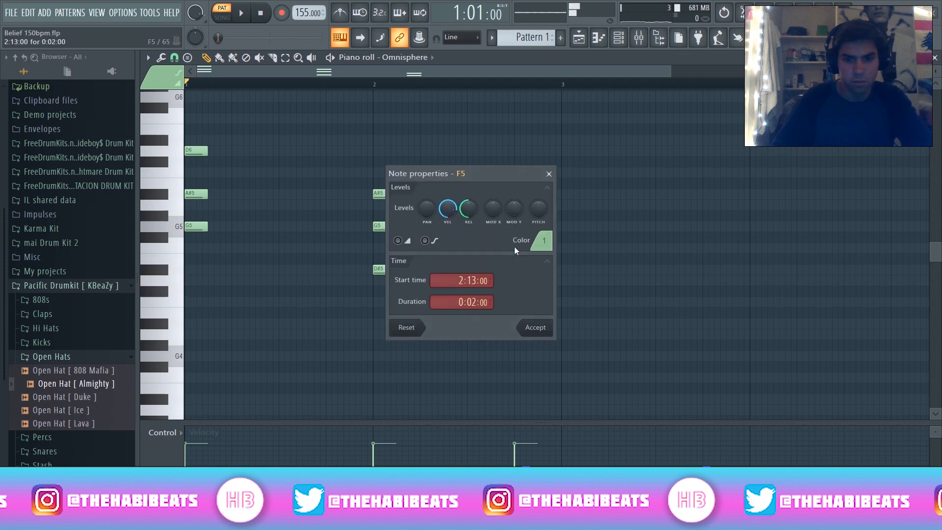
left_click(549, 174)
left_click(516, 206)
key("space")
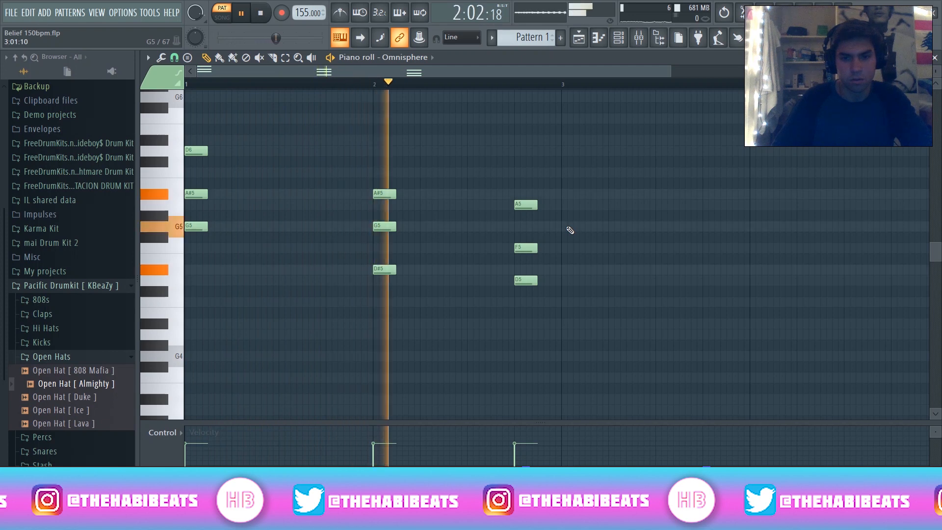
key("space")
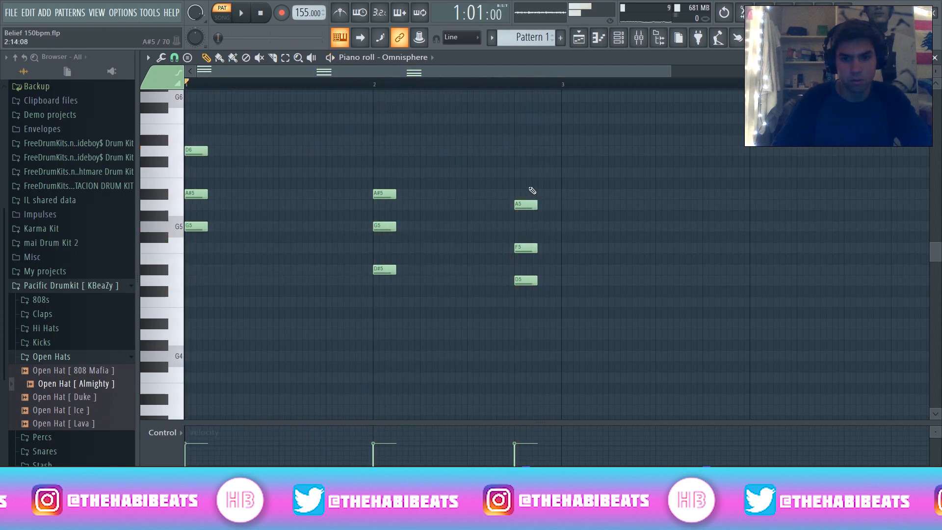
Shift the D5, F5 and A5 chord to step 11 of bar 2, place a copy after it, and play back.
left_click_drag(534, 158, 521, 315)
left_click_drag(523, 281, 546, 281)
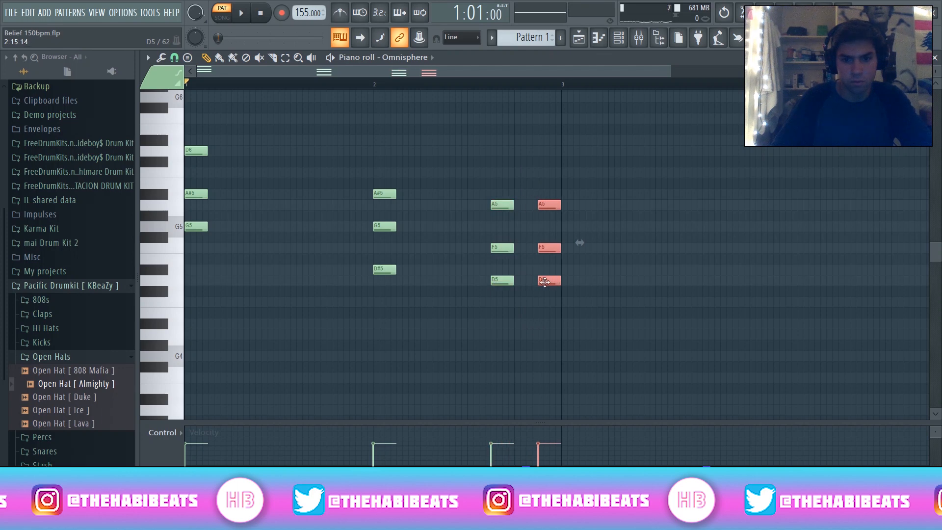
key("space")
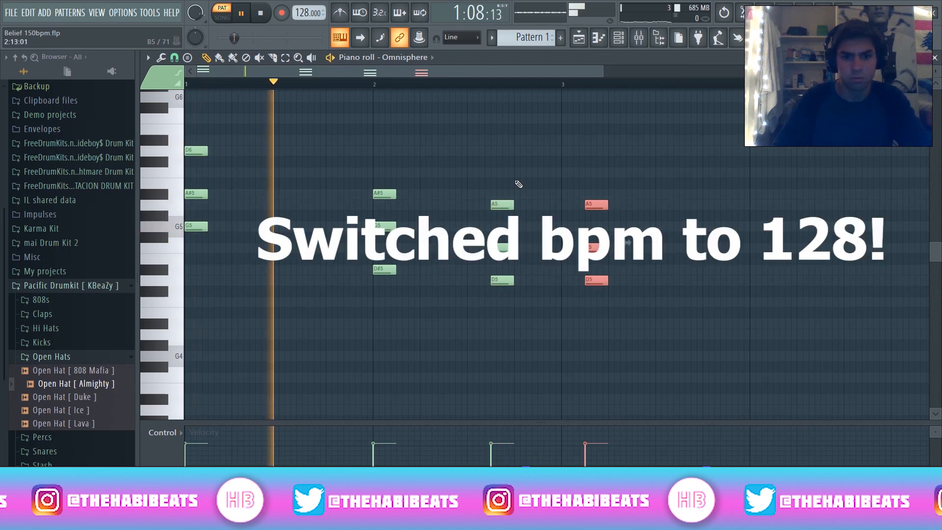
key("space")
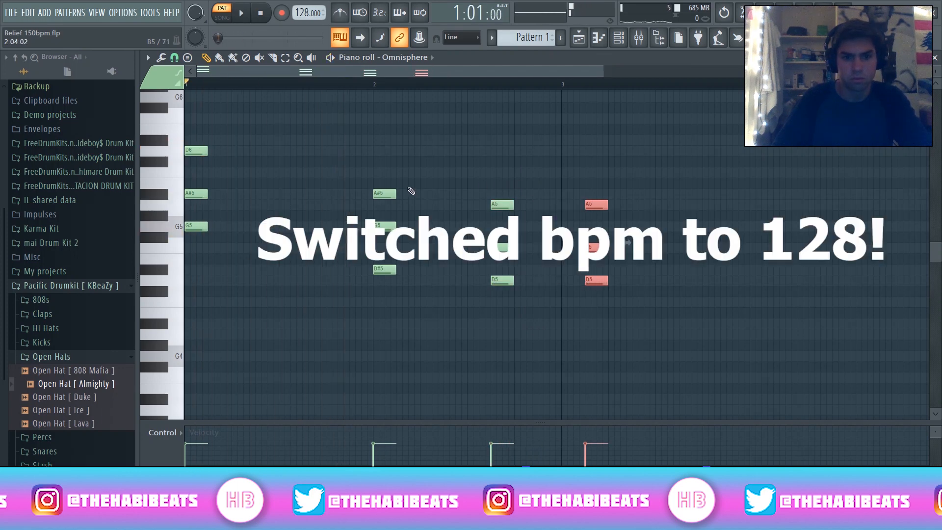
Move the D#5 chord to step 13 of bar 1 and the chord after it to step 5 of bar 2, checking by playback.
left_click_drag(396, 157, 334, 271)
left_click_drag(490, 156, 645, 294)
key("space")
left_click_drag(500, 284, 428, 283)
key("space")
key("space")
key("space")
Move the last D5, F5 and A5 chord to step 11 of bar 2 and play the pattern.
left_click_drag(523, 168, 496, 285)
key("space")
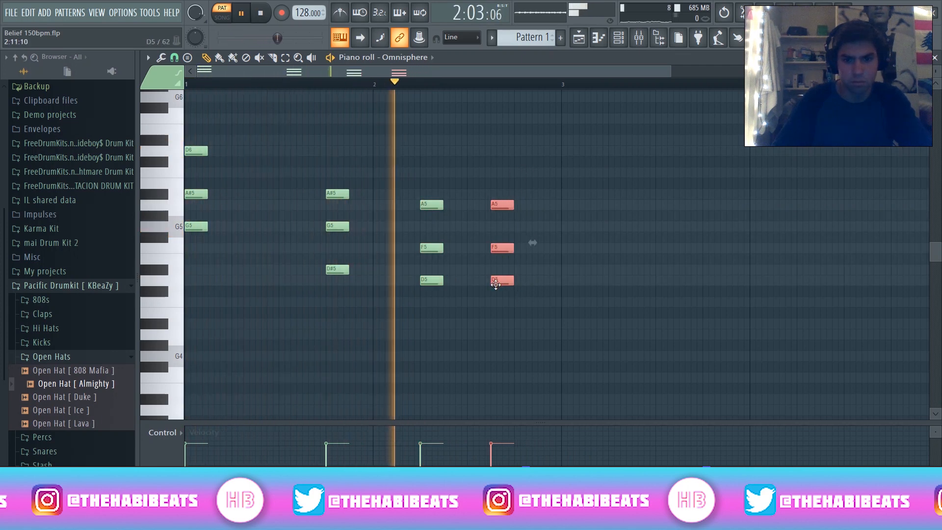
key("space")
Duplicate the whole two-bar chord progression into bars 3 and 4 and play it from the start.
key("ctrl+a")
key("ctrl+b")
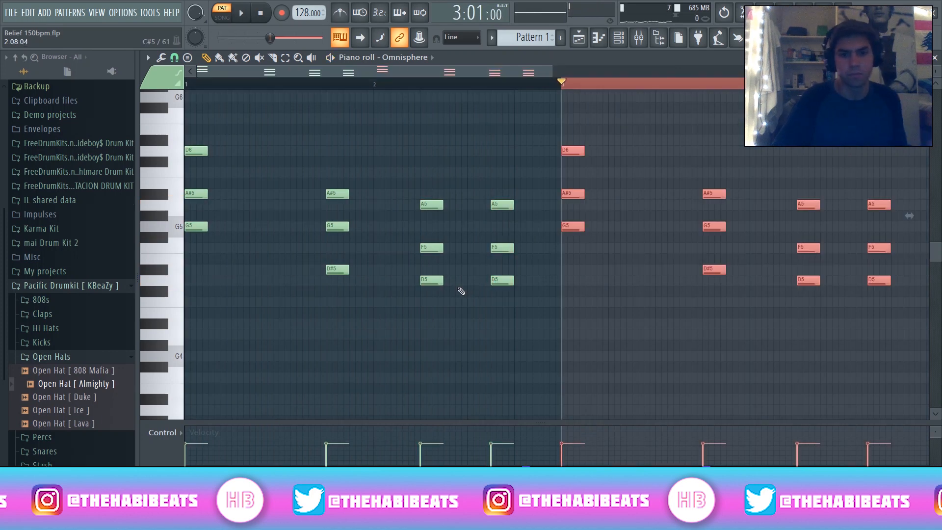
left_click(189, 87)
key("space")
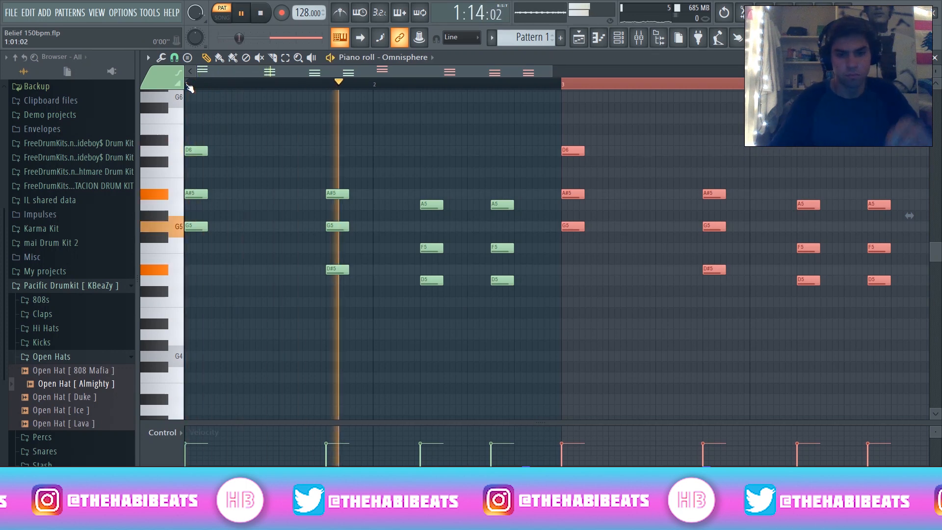
key("space")
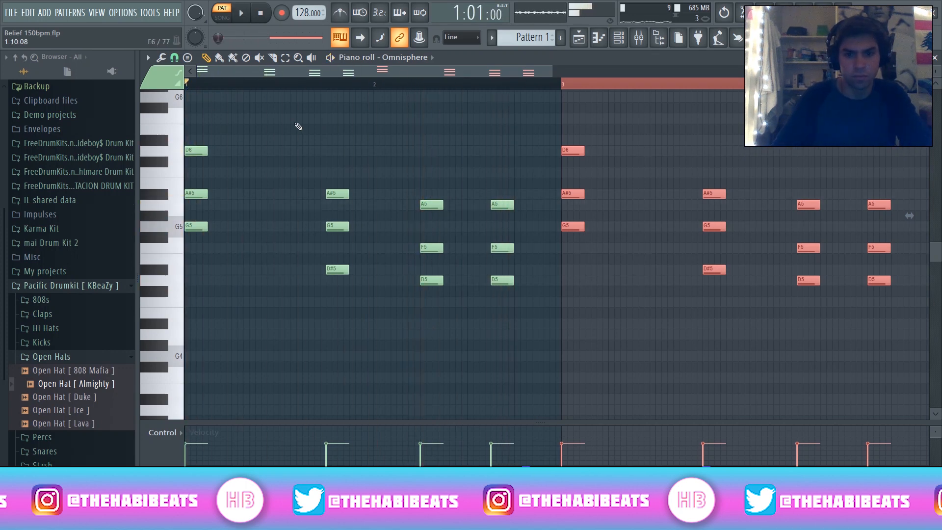
Deselect the chords and add an F6 melody note at step 7 of bar 1.
scroll(392, 98, "up", 5)
left_click_drag(562, 86, 923, 86)
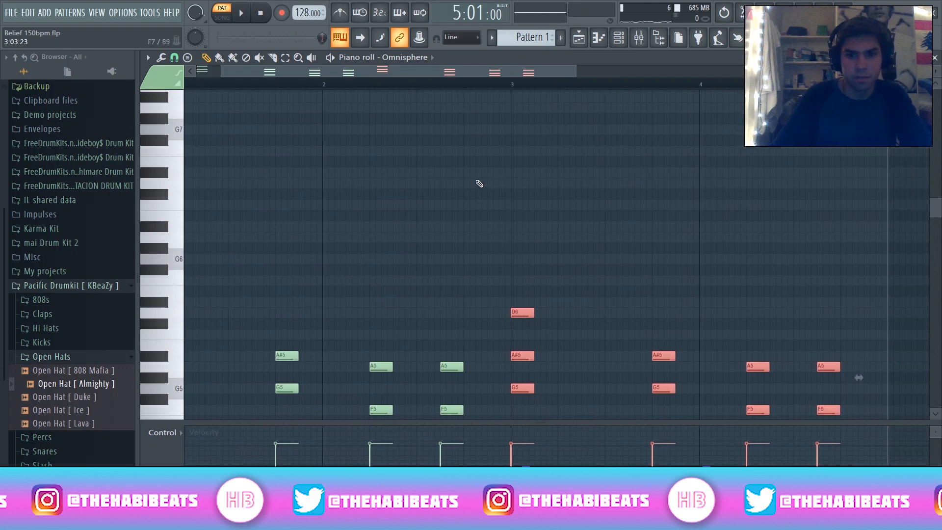
scroll(428, 74, "left", 2)
scroll(188, 137, "down", 3)
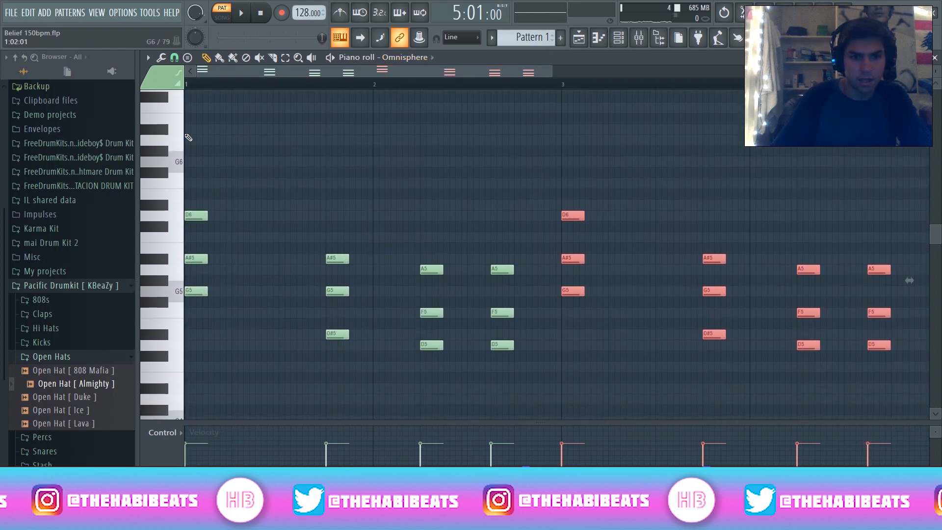
left_click(257, 185)
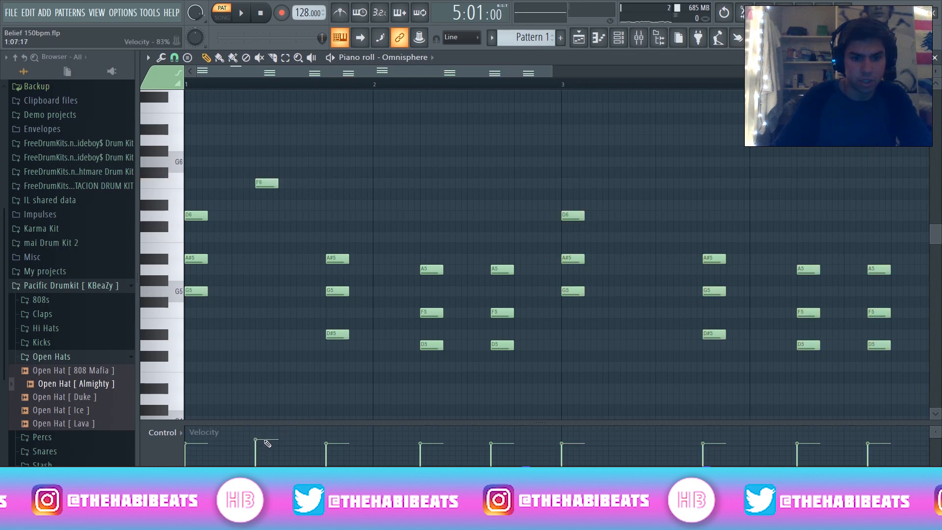
Delete the F6 melody note and add an A#6 note at step 5 of bar 1, checking by playback.
scroll(284, 205, "up", 4)
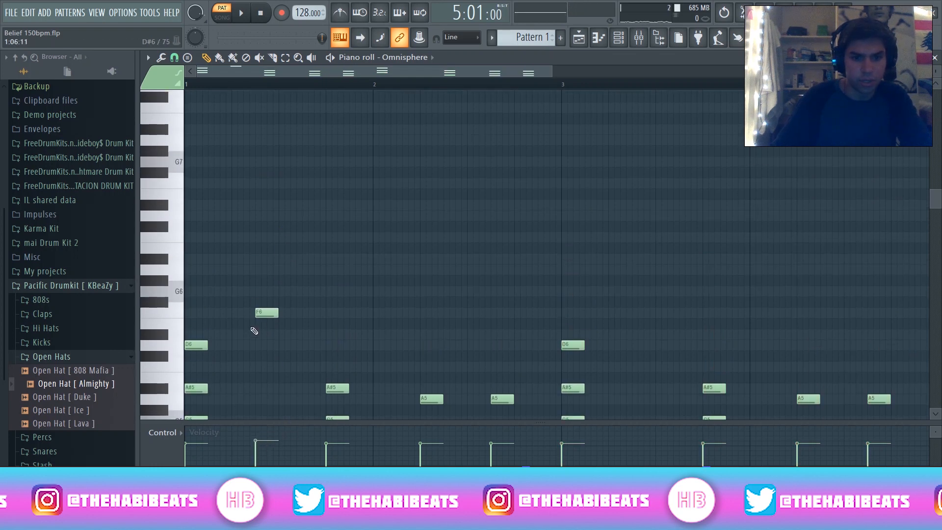
left_click_drag(266, 315, 248, 293)
right_click(249, 293)
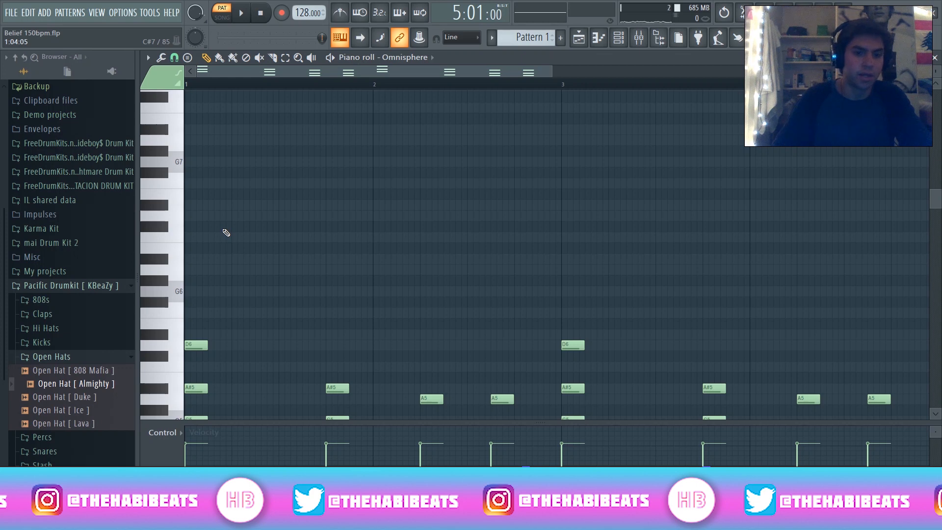
left_click_drag(203, 265, 150, 260)
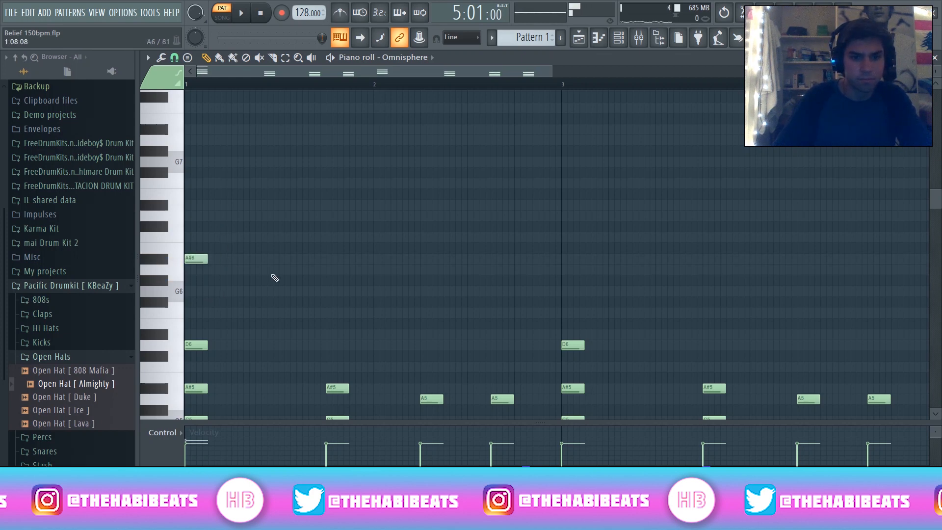
left_click_drag(220, 261, 267, 261)
key("space")
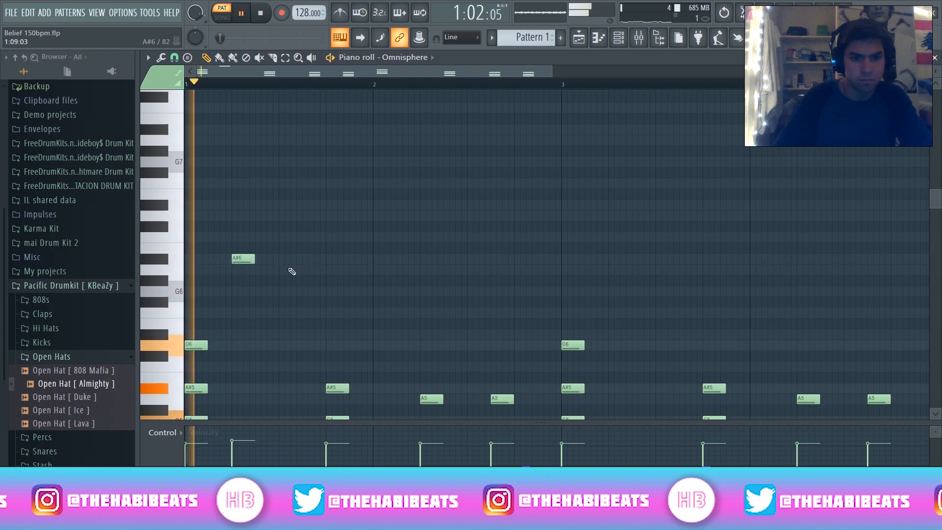
key("space")
Add a G6 melody note at step 9 and a D6 note at step 15 of bar 1, checking by playback.
left_click(281, 291)
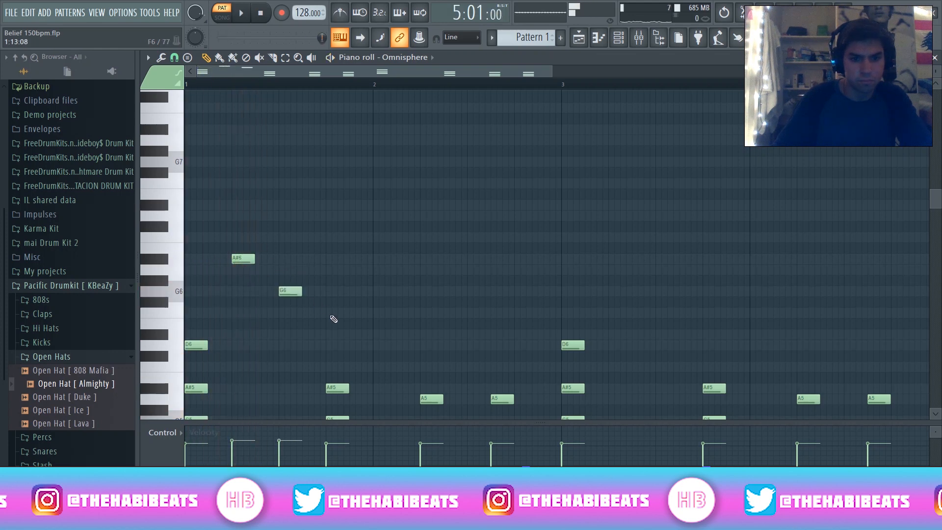
left_click_drag(328, 336, 328, 347)
key("space")
scroll(402, 327, "down", 2)
key("space")
left_click_drag(335, 281, 308, 286)
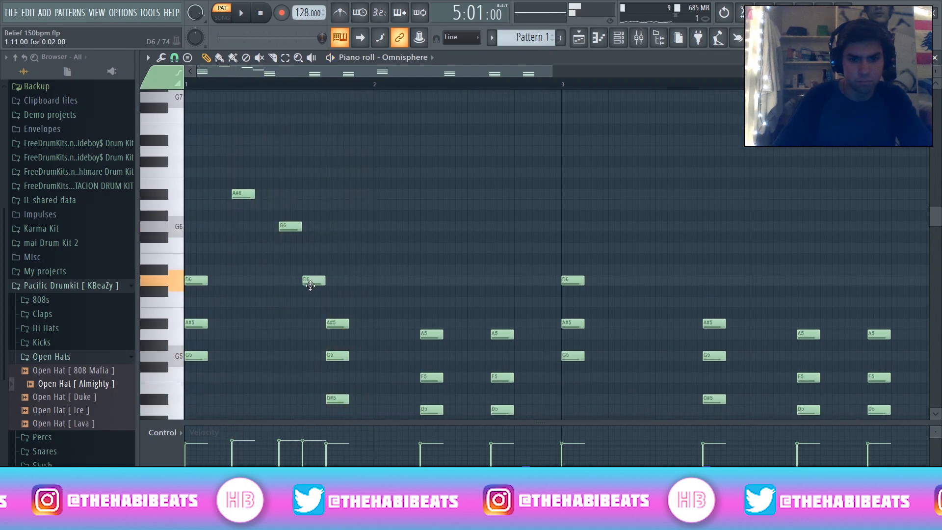
key("space")
key("space")
left_click_drag(315, 281, 362, 282)
key("space")
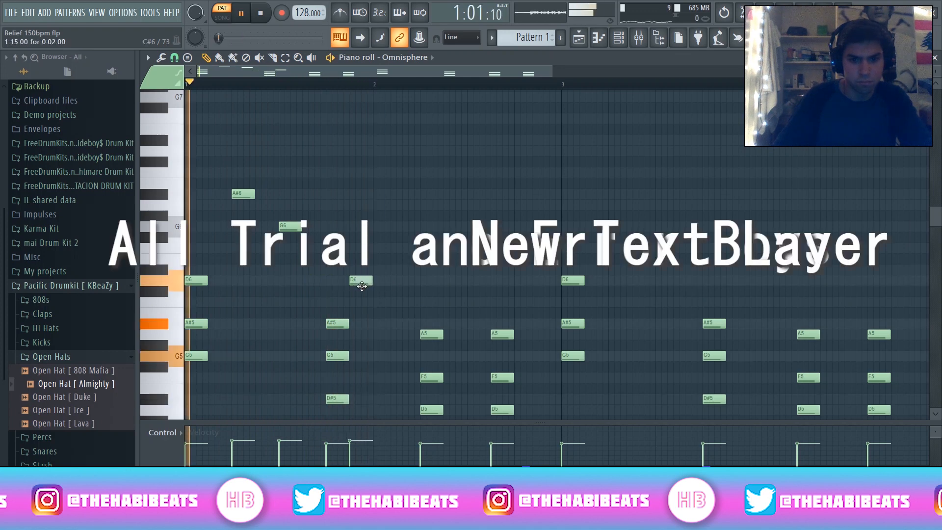
key("space")
Add melody notes D#6 at step 5, D6 at step 9 and C6 at step 13 of bar 2, and play the pattern.
left_click(424, 269)
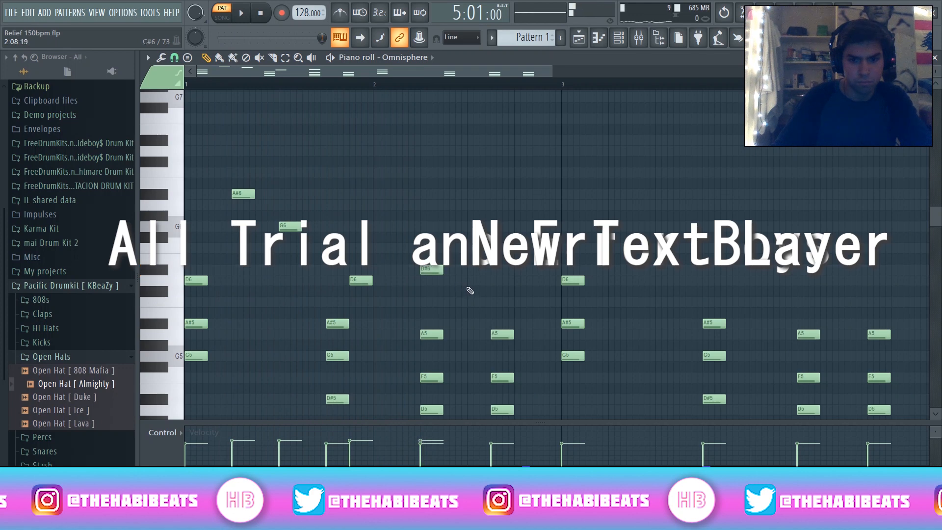
left_click(471, 280)
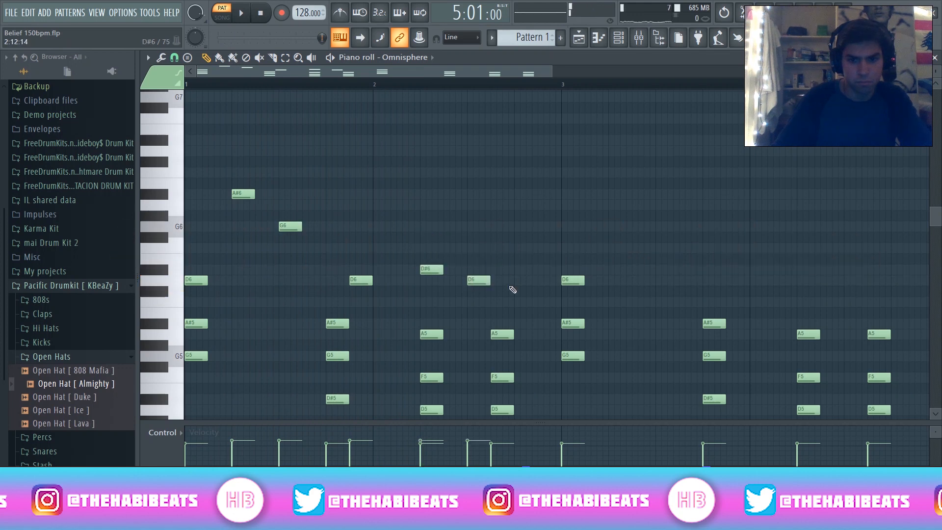
left_click(516, 304)
key("space")
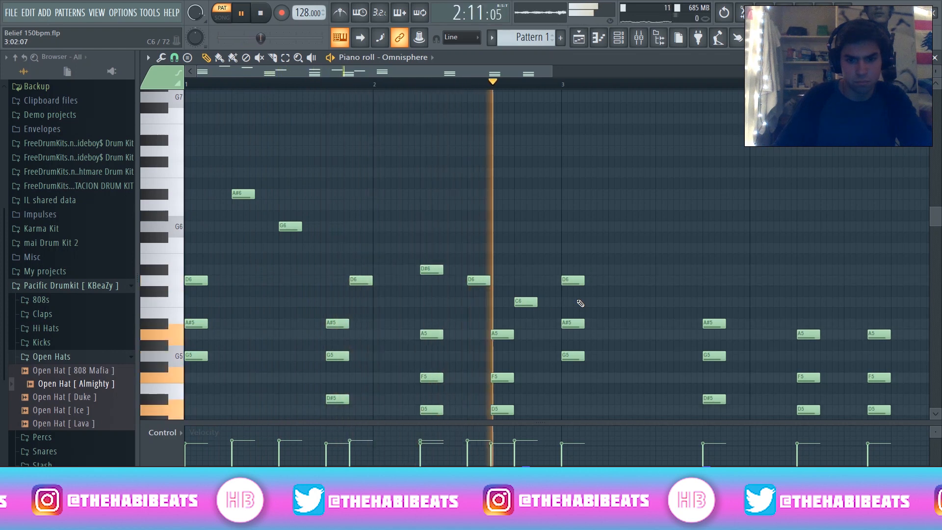
key("space")
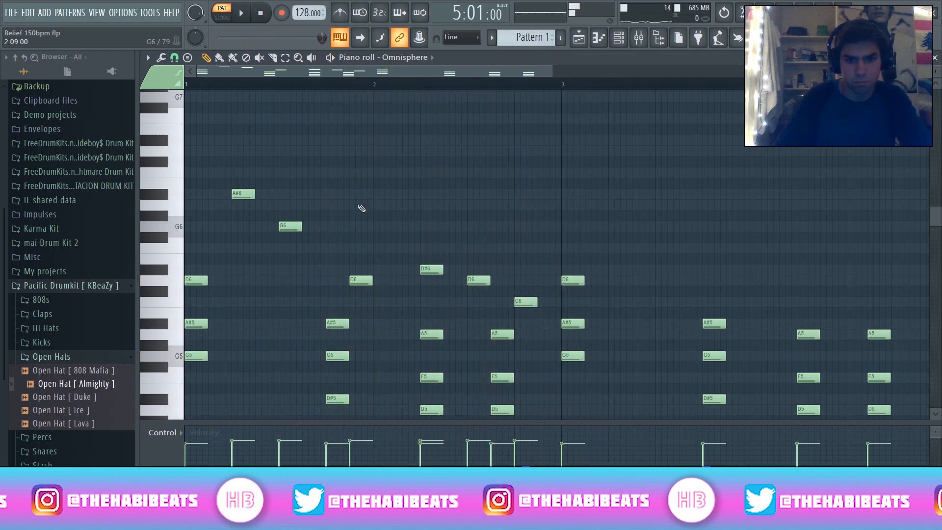
Copy bar 1's A#6, G6 and D6 melody notes to the same steps in bar 3 and play from bar 3.
left_click_drag(230, 157, 406, 296)
left_click_drag(238, 196, 618, 196)
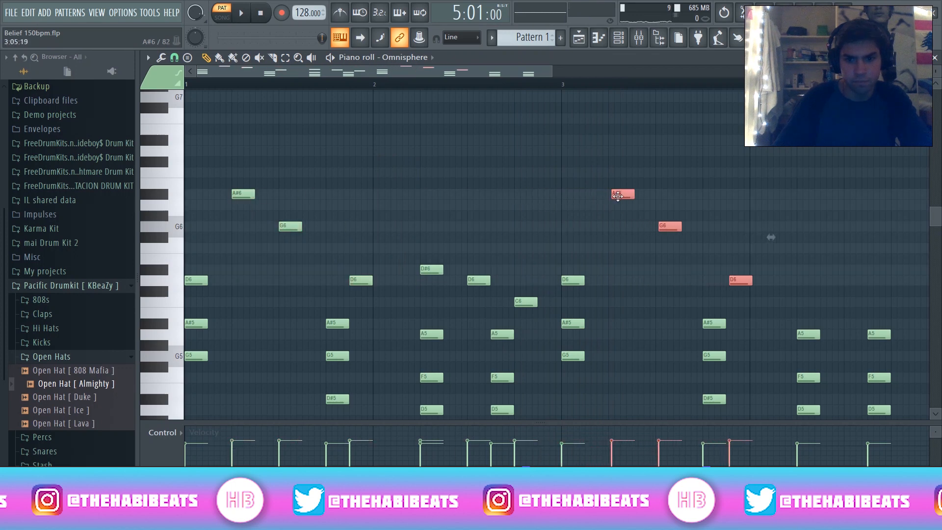
left_click(564, 83)
left_click_drag(383, 73, 521, 75)
key("space")
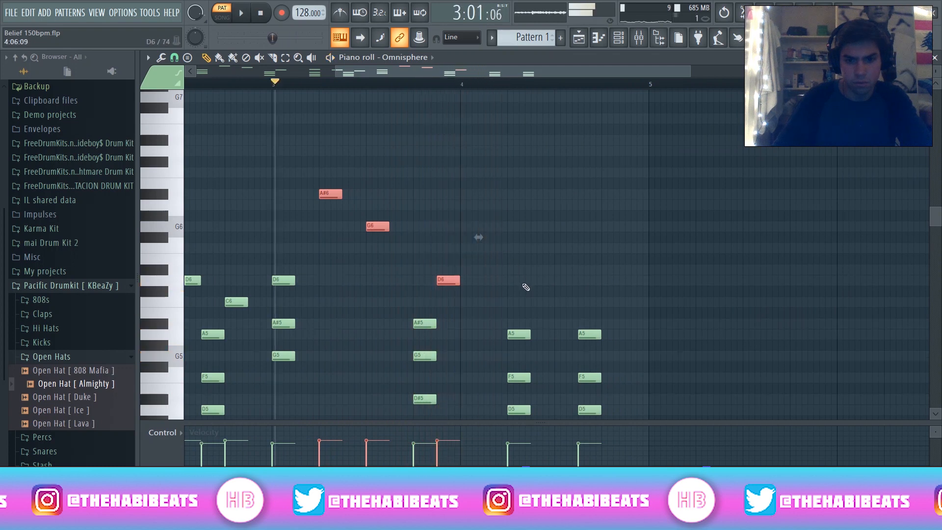
Add melody notes D#6, D6, A#6 and A6 at steps 5, 9, 11 and 13 of bar 4 and check by playback.
left_click(509, 270)
left_click(562, 280)
left_click_drag(589, 177, 578, 200)
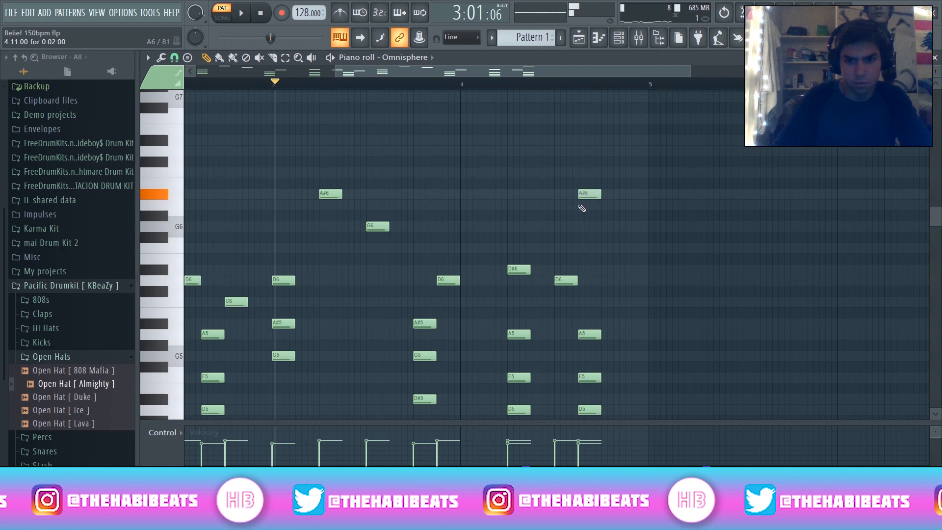
left_click(606, 207)
left_click(464, 84)
key("space")
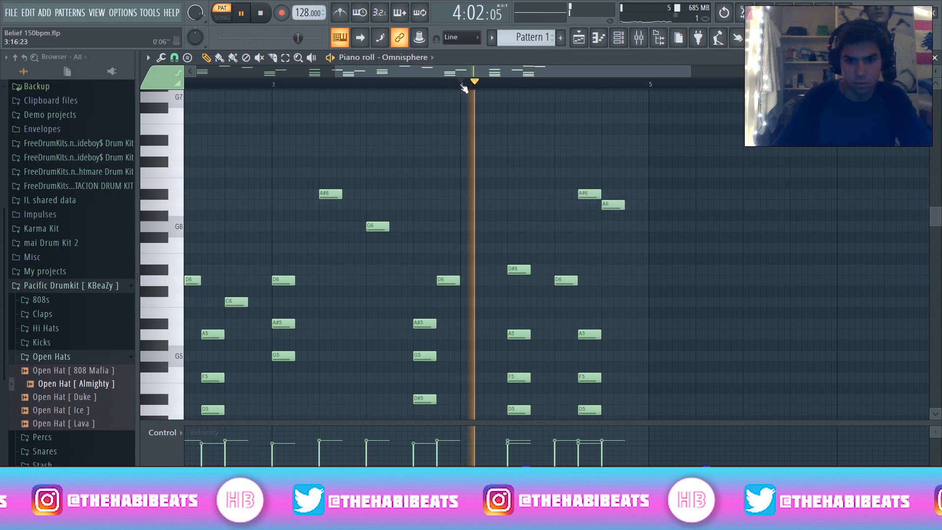
key("space")
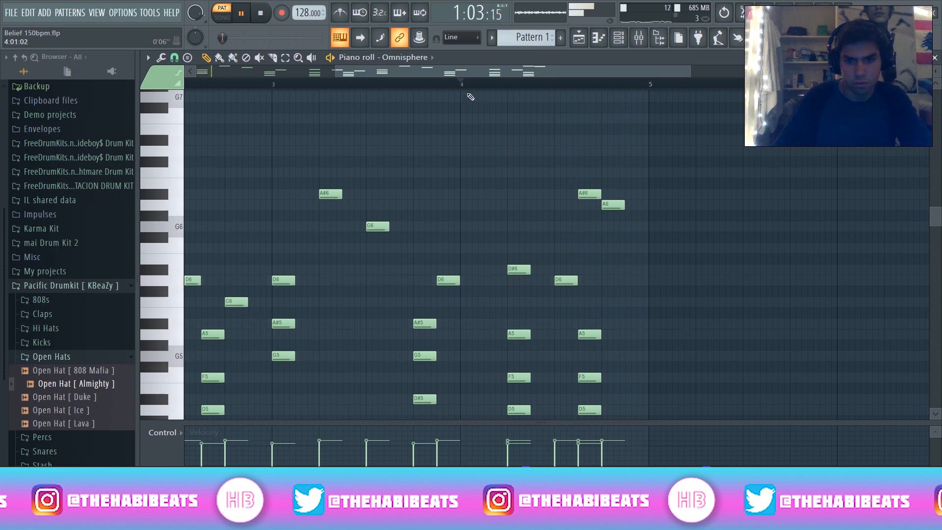
Transpose all chord and melody notes down one octave and play the pattern from the start.
key("ctrl+a")
key("ctrl+Down")
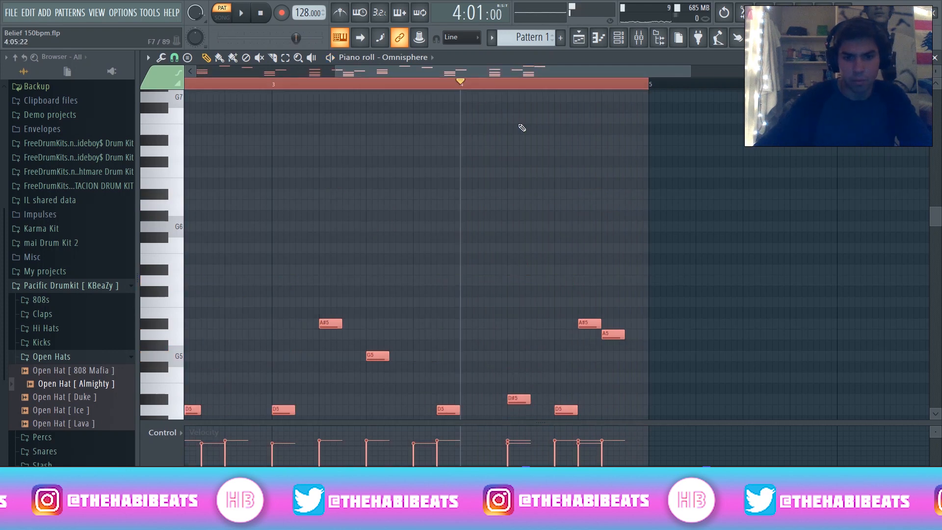
scroll(523, 95, "left", 5)
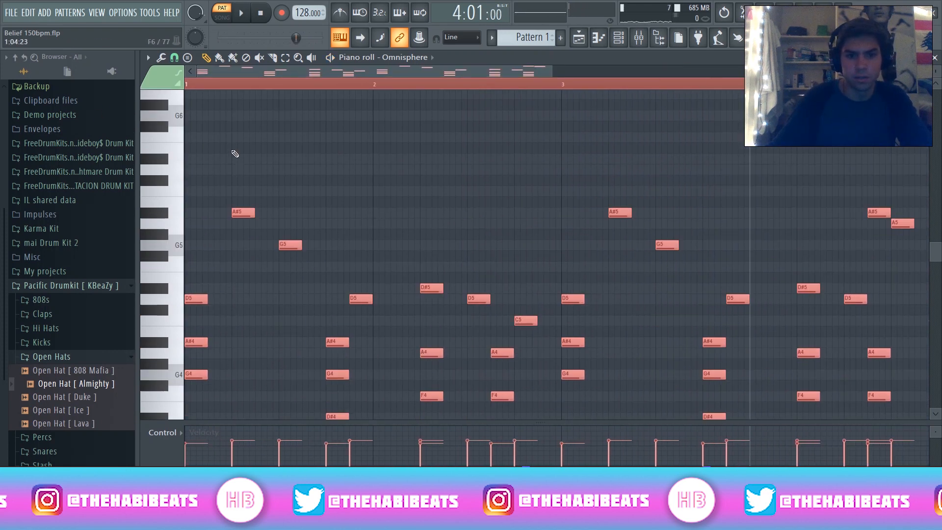
scroll(231, 151, "down", 3)
left_click(189, 86)
key("space")
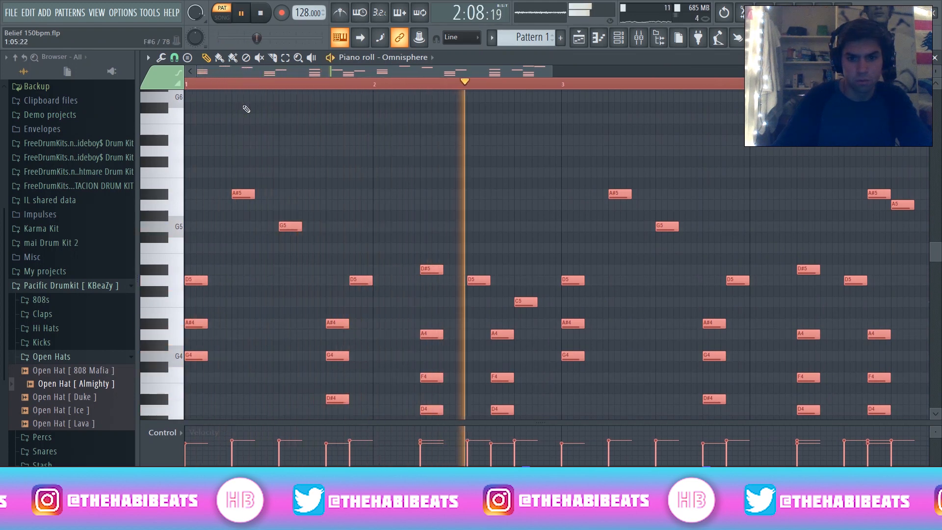
scroll(255, 122, "down", 3)
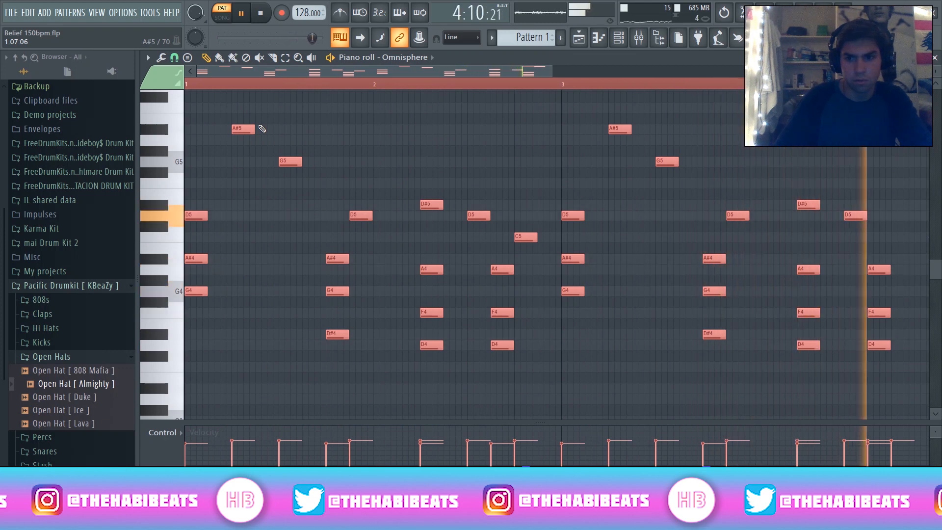
key("space")
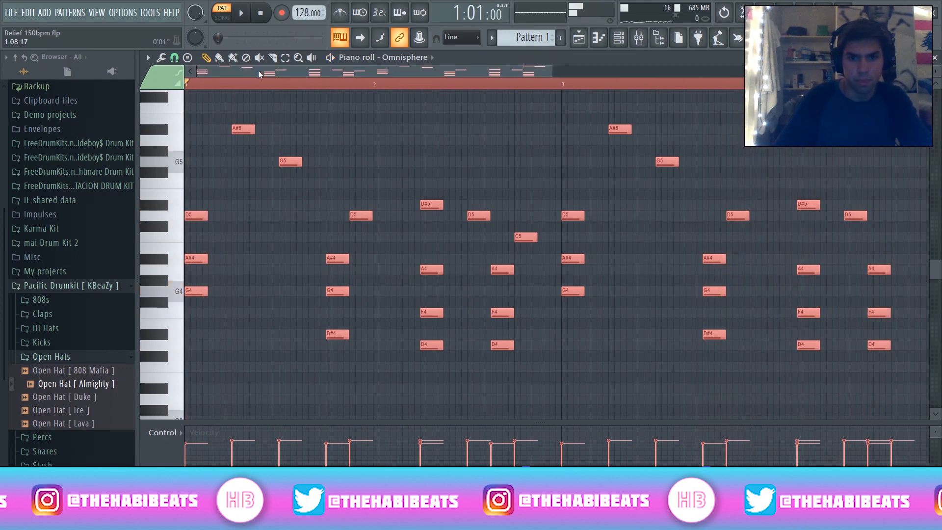
Try bass notes G3 and D#3 under the bar 1 chords and D3 at steps 5 and 9 of bar 2, with playback.
key("ctrl+d")
scroll(255, 196, "down", 6)
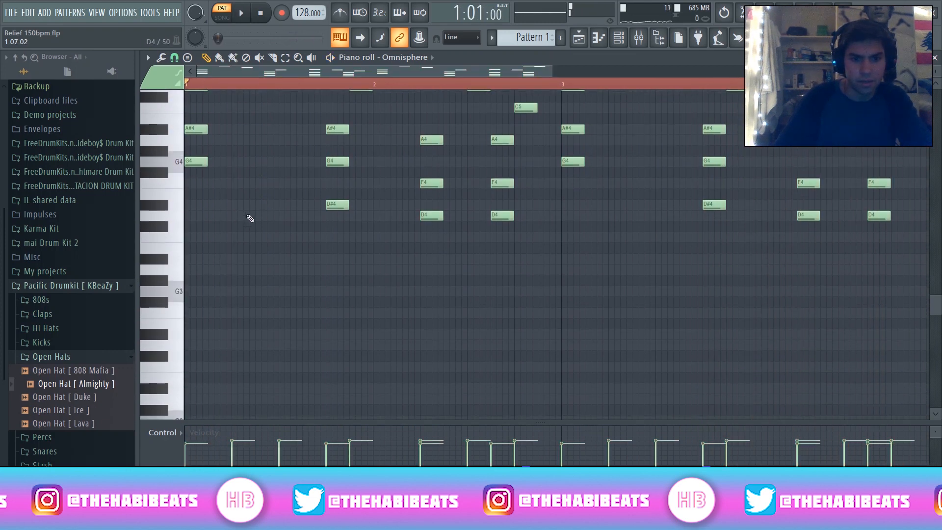
left_click(196, 288)
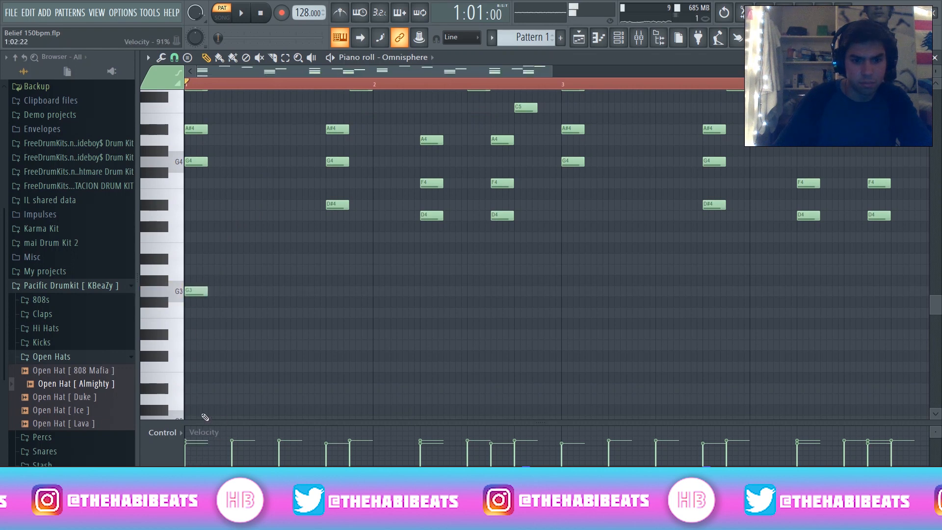
right_click(205, 288)
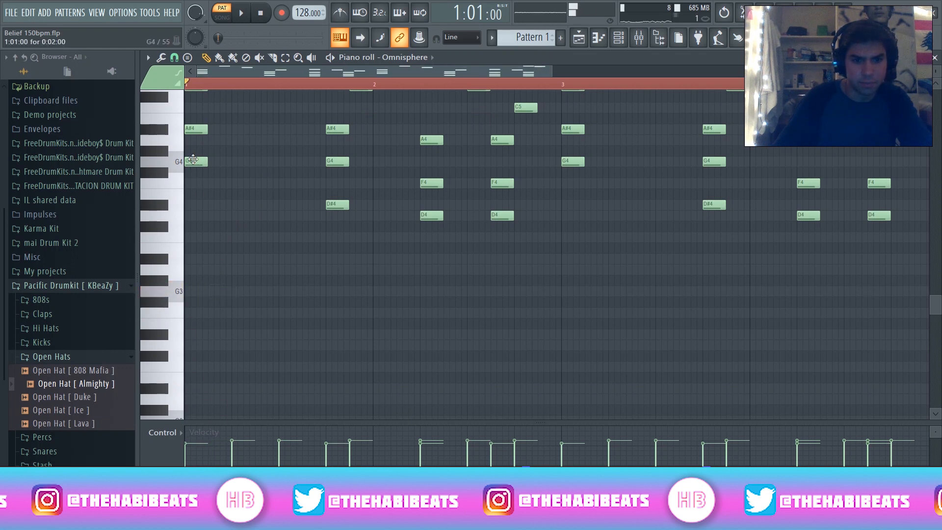
left_click(199, 293)
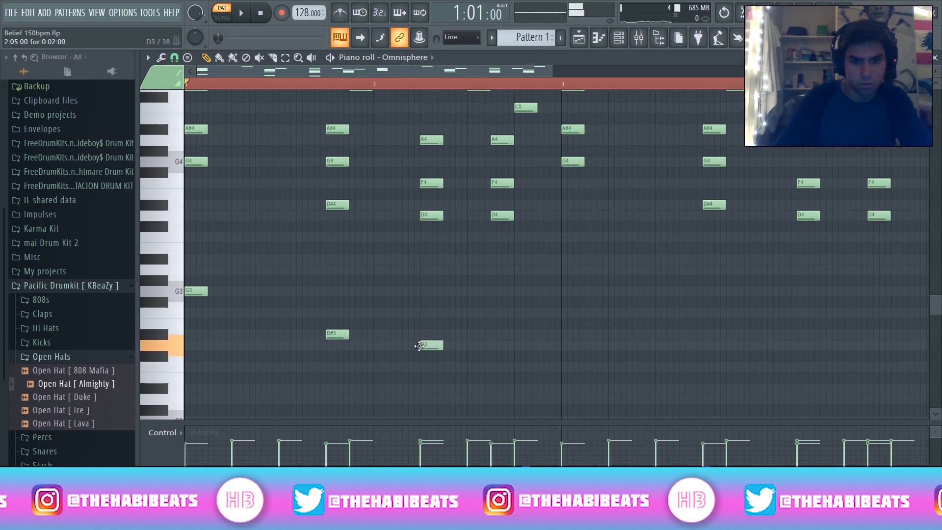
key("space")
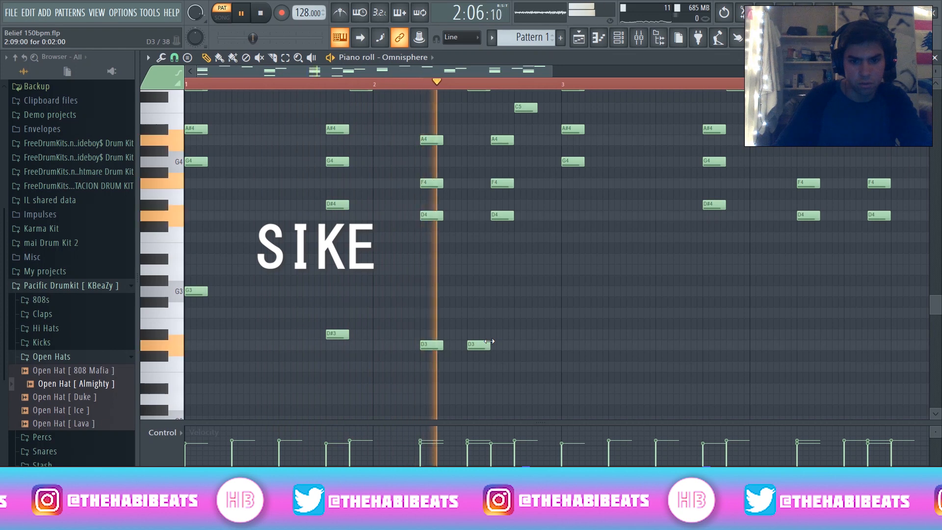
key("space")
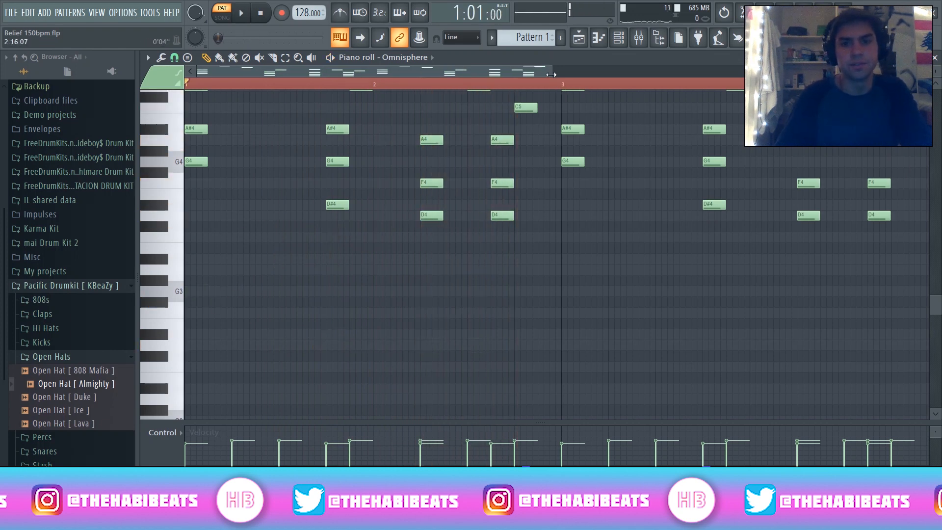
Select all notes of the four-bar pattern and close the piano roll.
left_click_drag(550, 72, 435, 73)
scroll(350, 260, "up", 6)
scroll(437, 88, "down", 1)
scroll(443, 183, "down", 5)
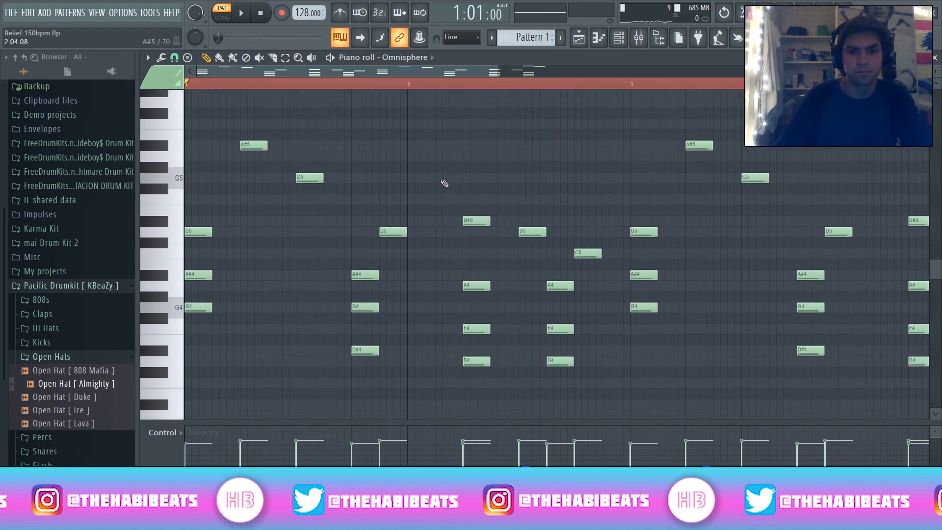
scroll(450, 136, "up", 4)
left_click_drag(495, 73, 749, 73)
scroll(436, 300, "up", 3)
scroll(441, 299, "down", 2)
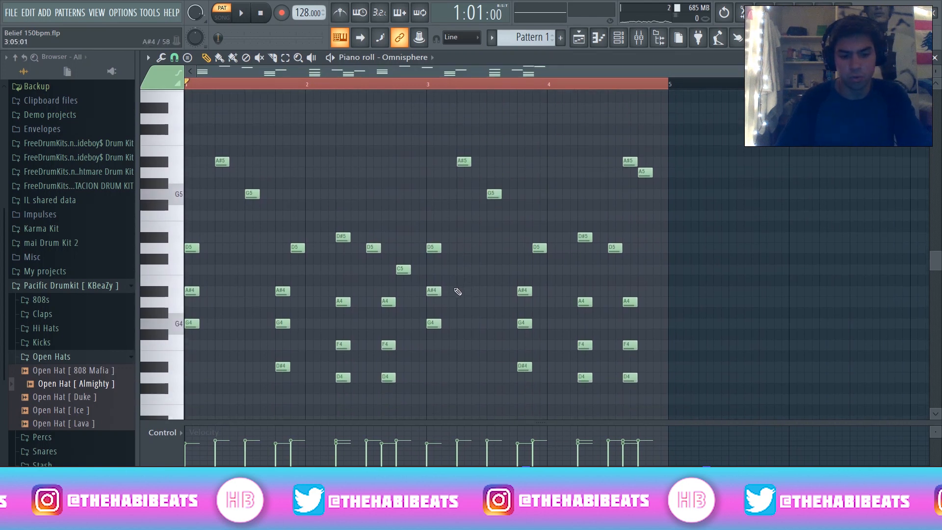
key("ctrl+a")
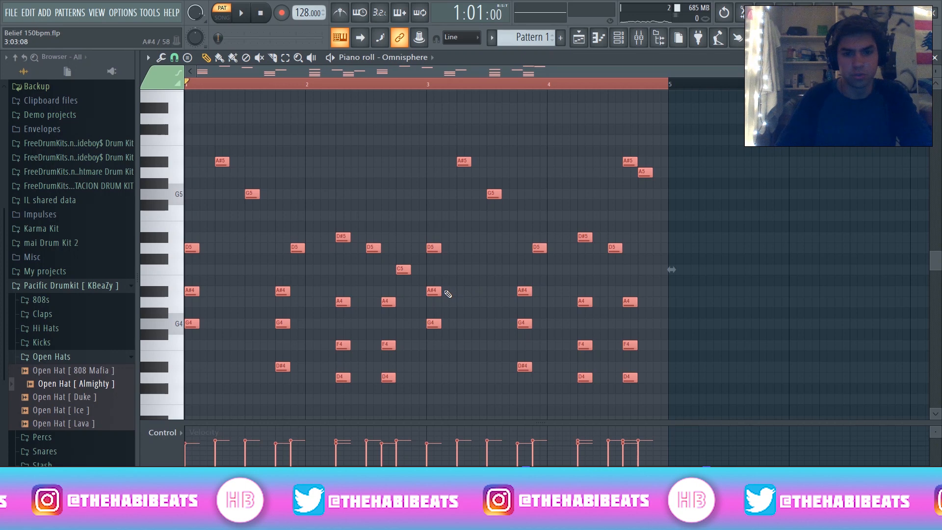
left_click(937, 58)
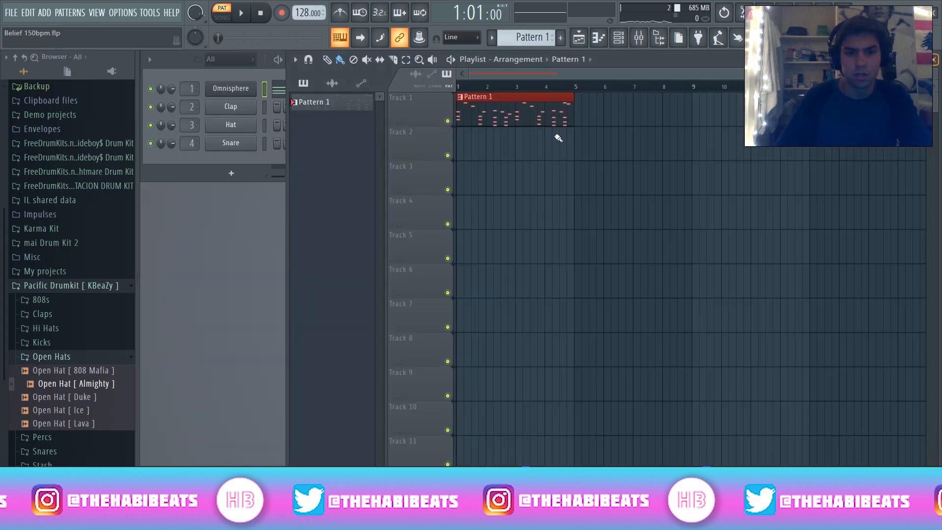
Replace the Clap channel with a second Omnisphere instance.
right_click(238, 113)
mouse_move(320, 201)
left_click(418, 49)
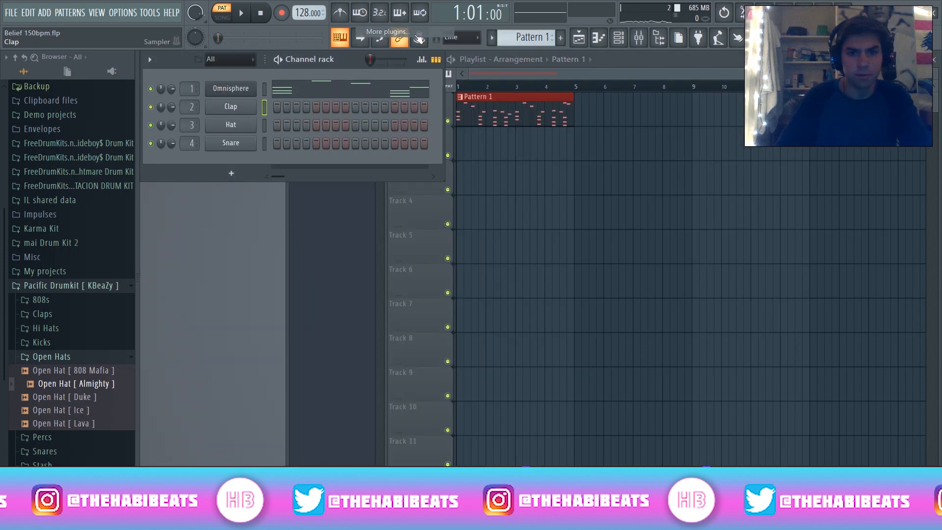
scroll(454, 392, "down", 6)
double_click(446, 460)
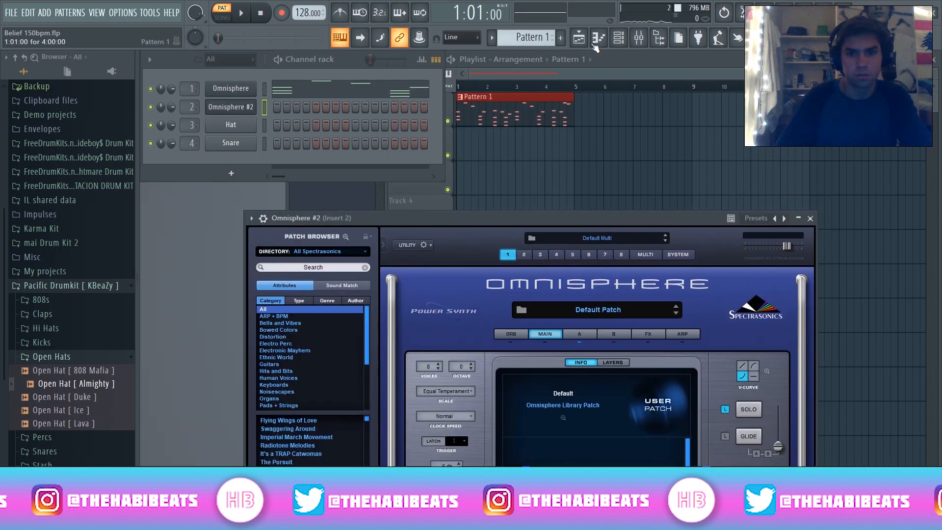
Select Insert 2 in the mixer and close the mixer.
left_click(645, 42)
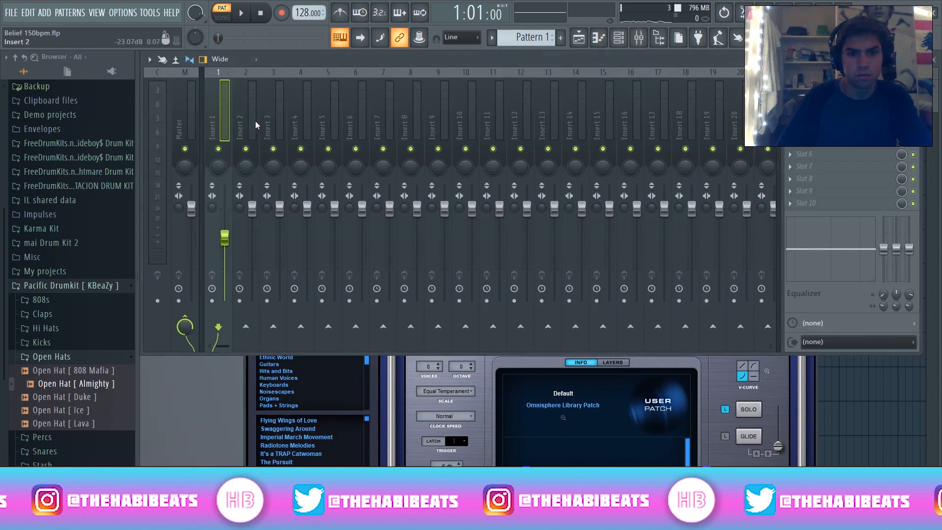
left_click(255, 125)
key("Escape")
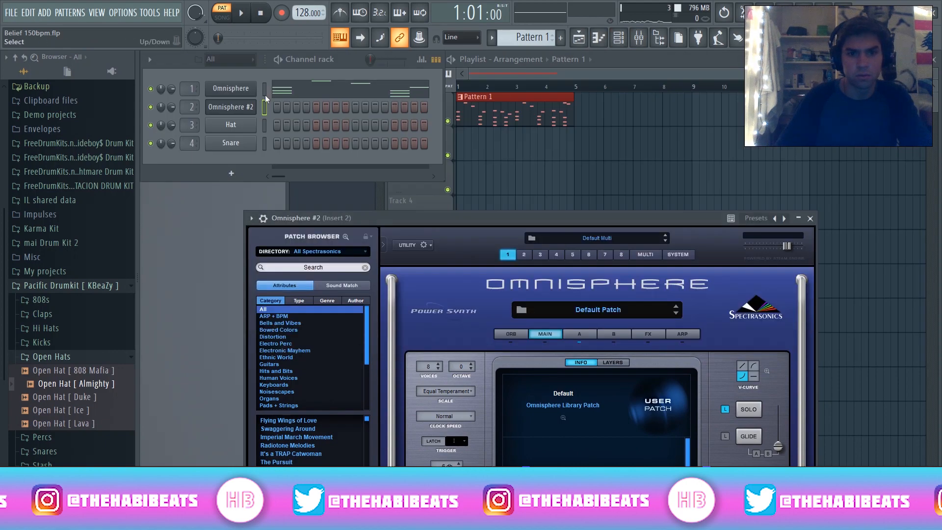
Name the mixer inserts after the Omnisphere and Omnisphere #2 channels and lower the Omnisphere #2 track volume.
left_click(639, 42)
left_click(219, 98)
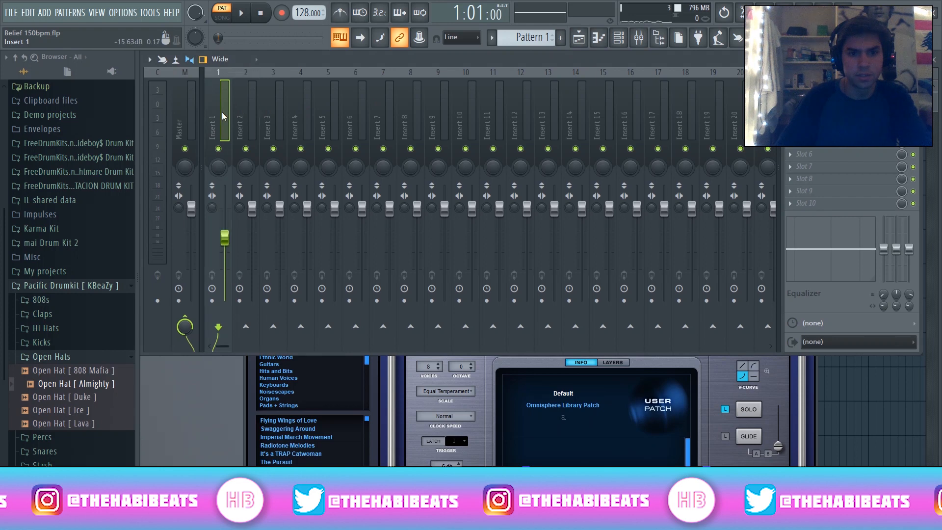
right_click(221, 69)
mouse_move(304, 163)
left_click(417, 171)
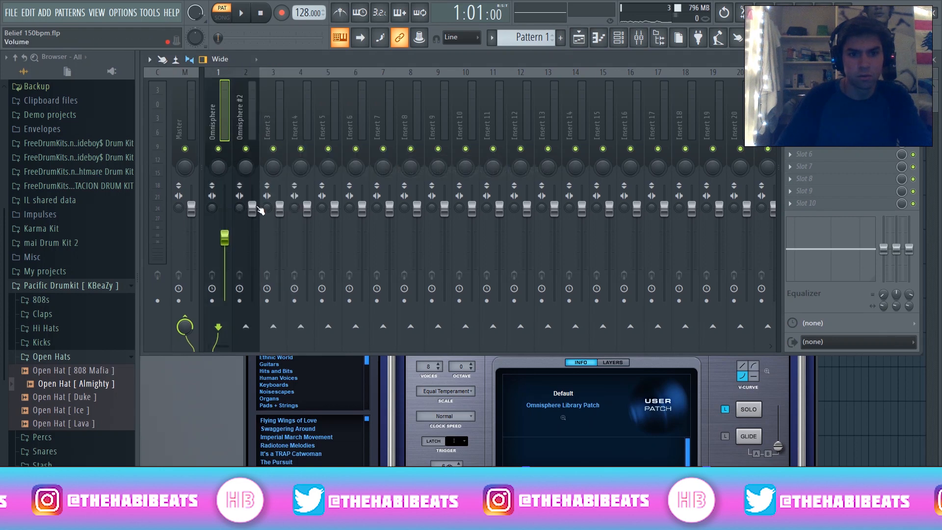
left_click(252, 213)
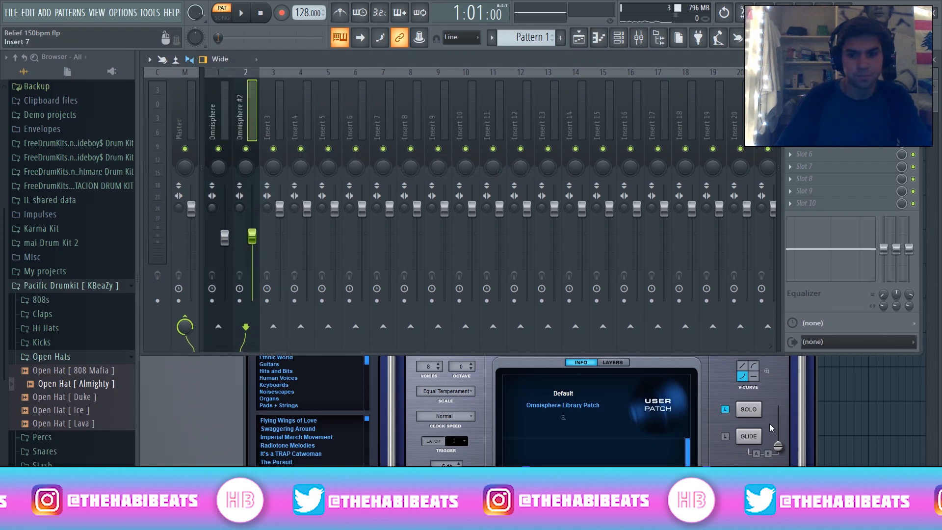
Load the Wendy's Bells patch from Bells and Vibes in Omnisphere #2, audition it, and close the plugin and mixer.
left_click(713, 391)
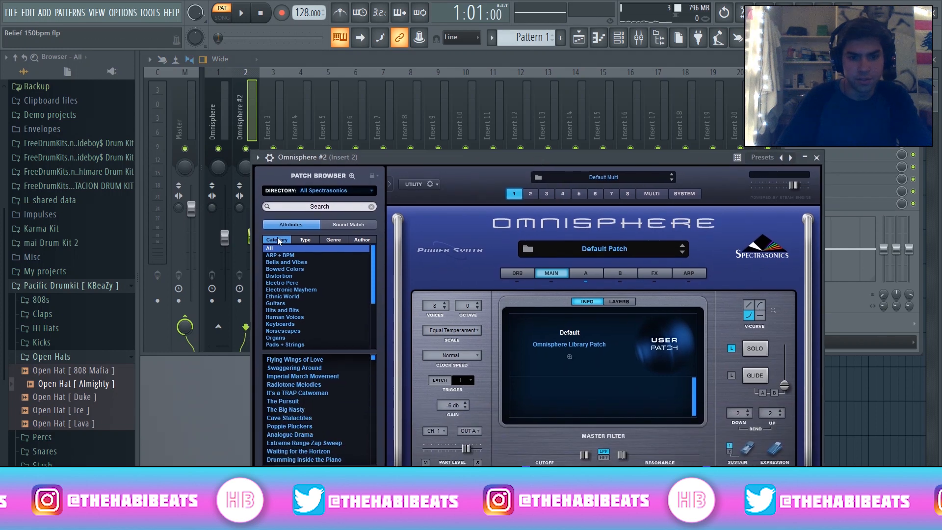
left_click(298, 263)
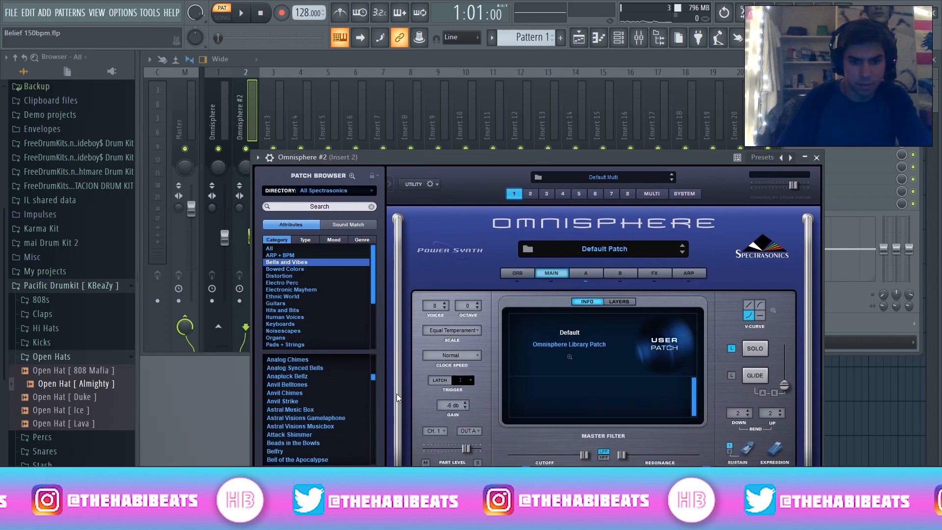
left_click_drag(373, 376, 372, 464)
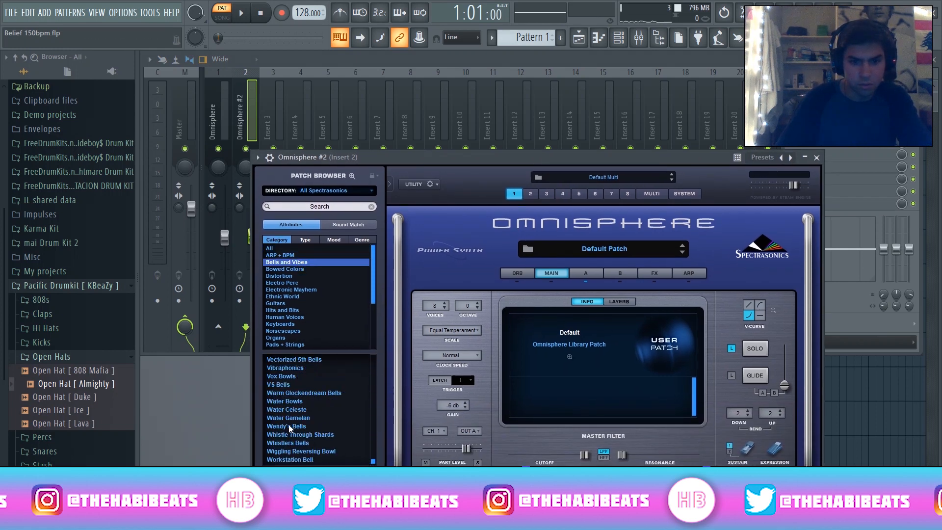
left_click(289, 425)
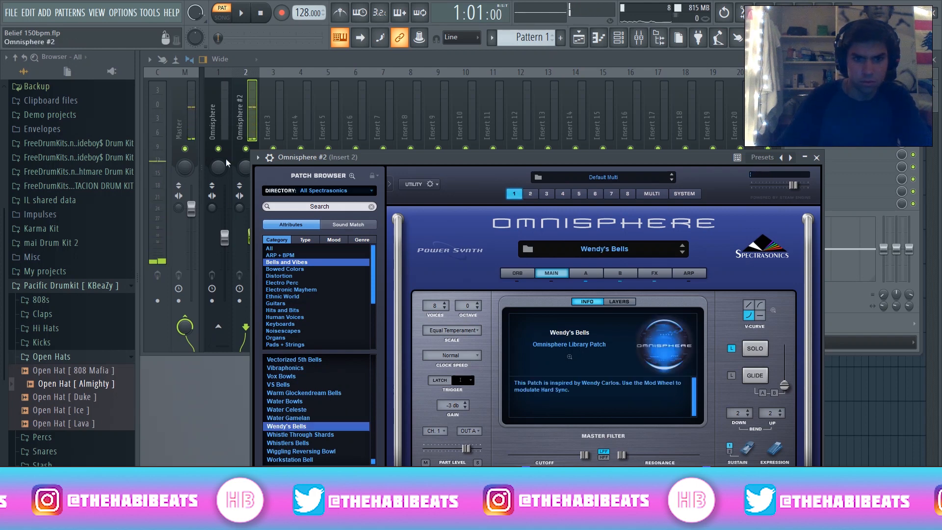
left_click(241, 17)
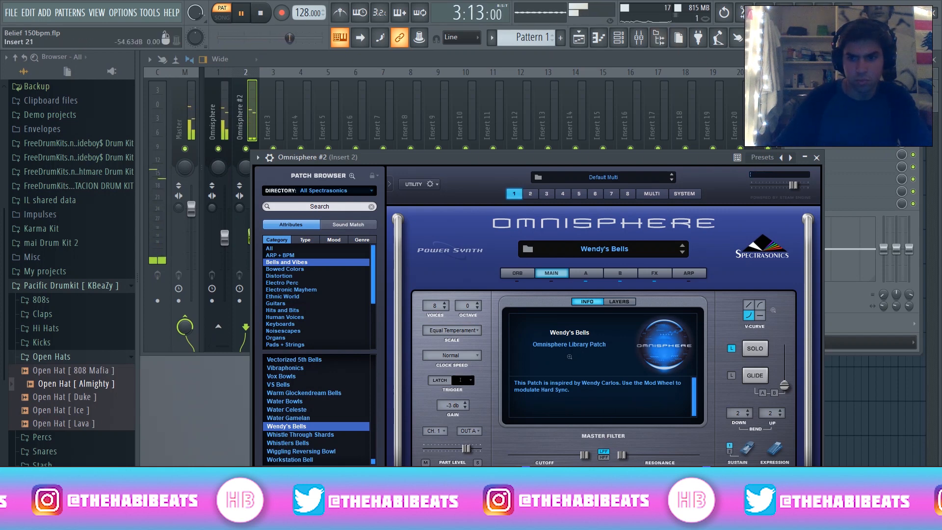
key("space")
left_click(816, 158)
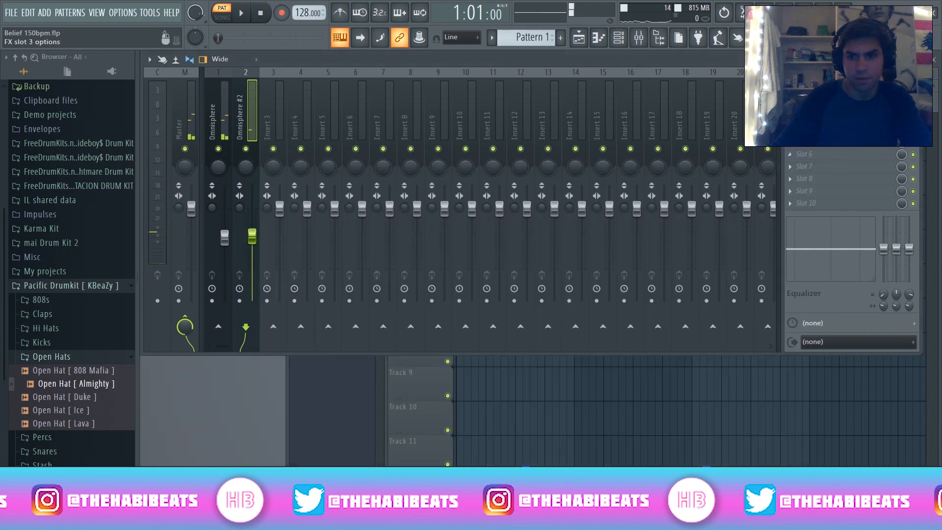
left_click(914, 59)
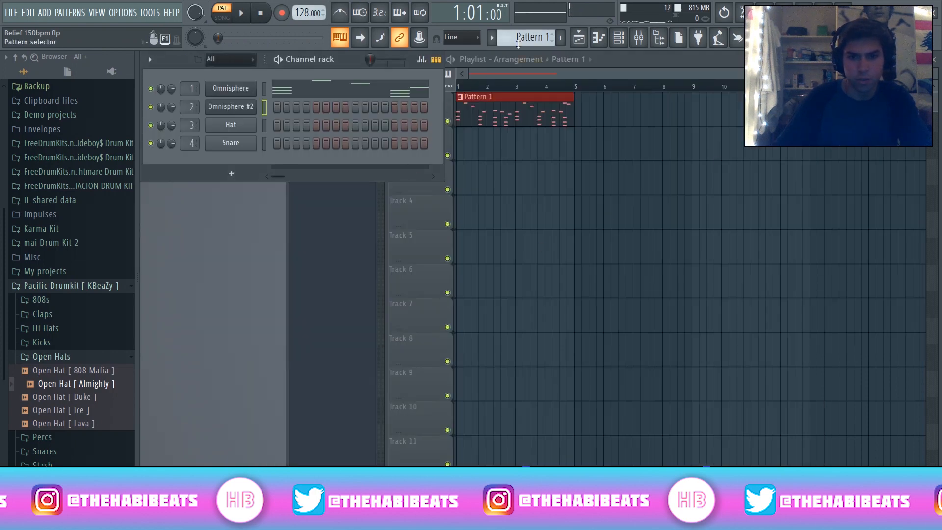
Create Pattern 2 and place it on playlist Track 2 across the four bars below Pattern 1.
left_click(561, 38)
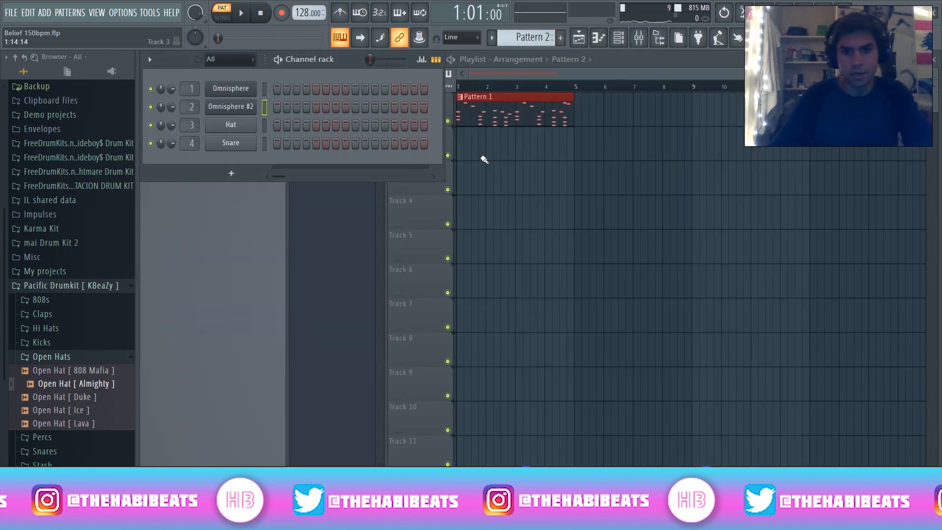
left_click(460, 155)
left_click_drag(485, 150, 568, 149)
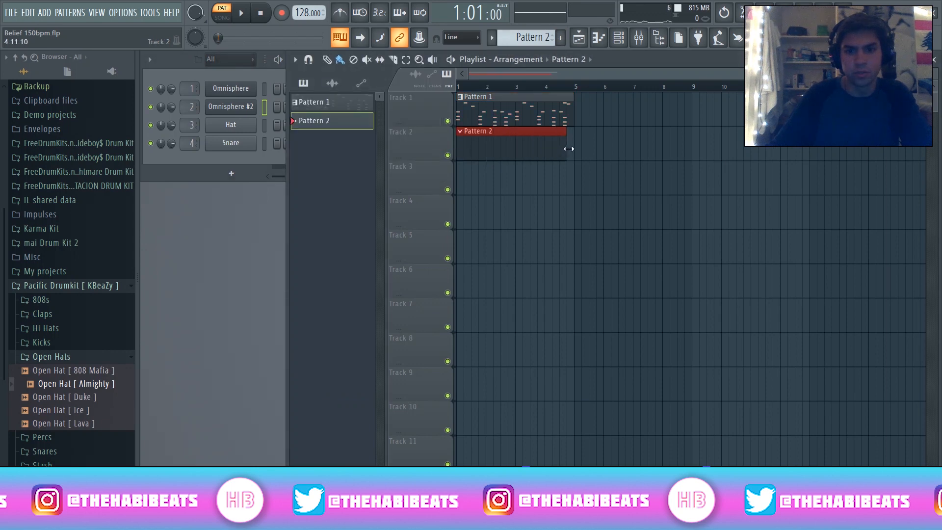
Paste the copied chord notes into Omnisphere #2's piano roll for Pattern 2, play them back and close the piano roll.
left_click(599, 42)
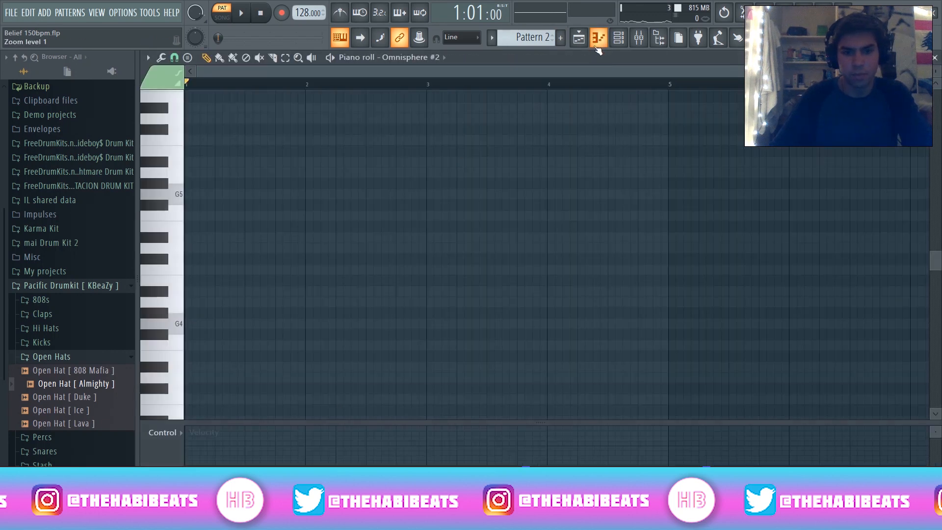
key("ctrl+v")
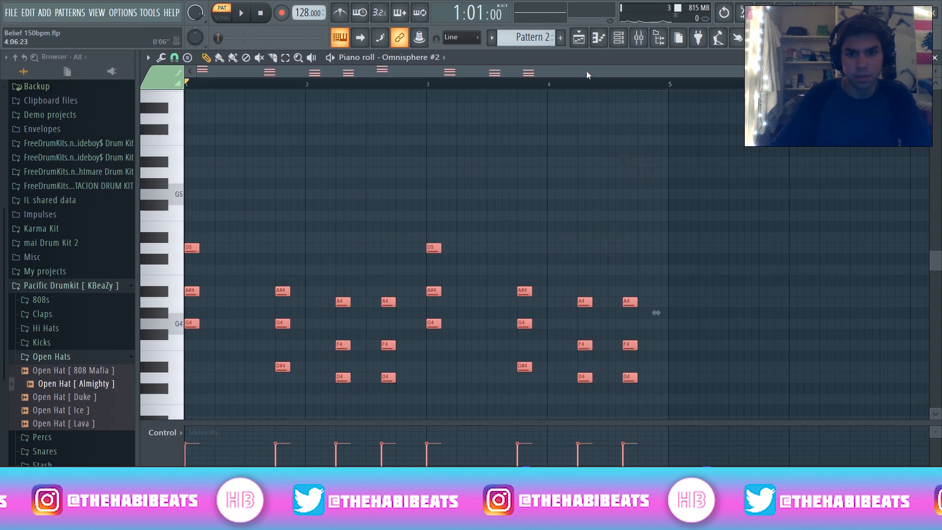
left_click_drag(753, 72, 436, 140)
key("space")
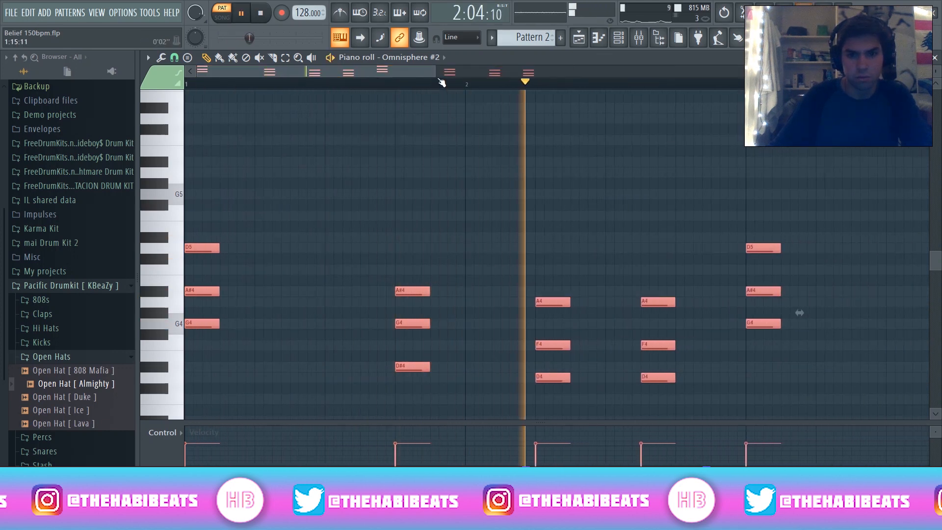
left_click_drag(435, 72, 525, 72)
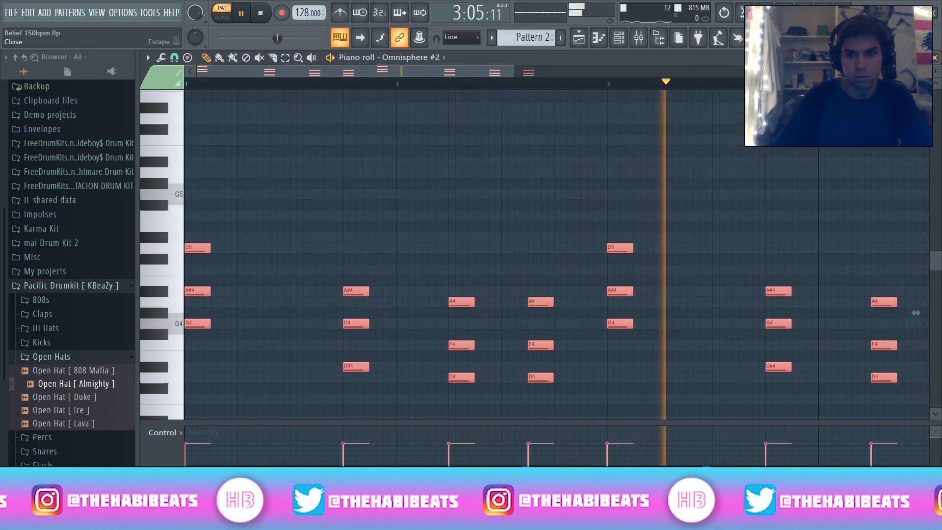
left_click(934, 58)
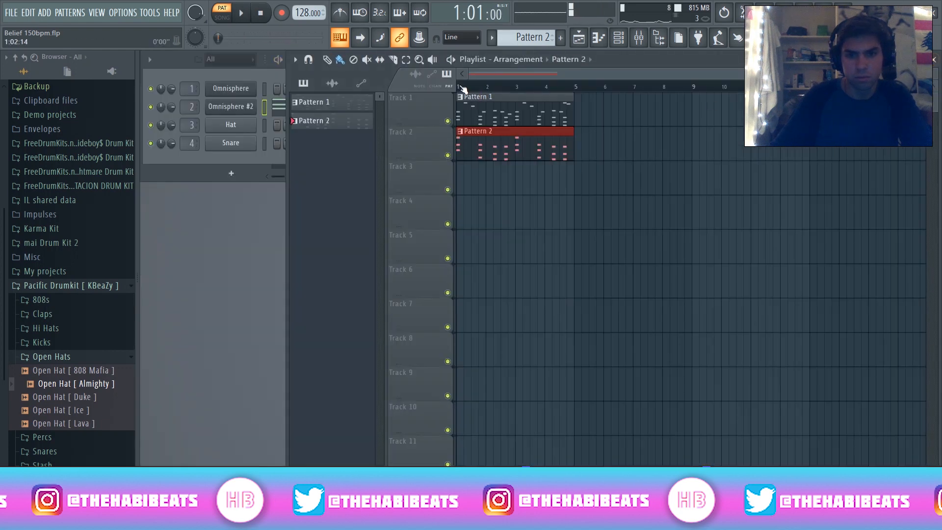
Add Fruity Chorus to effect slot 1 of the Omnisphere #2 mixer track with the Fat Clean preset.
left_click(638, 43)
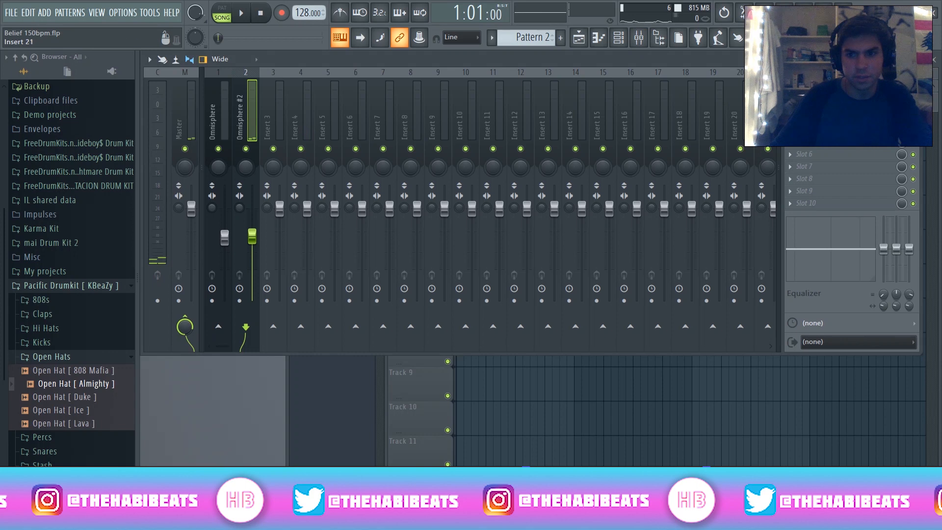
left_click(790, 93)
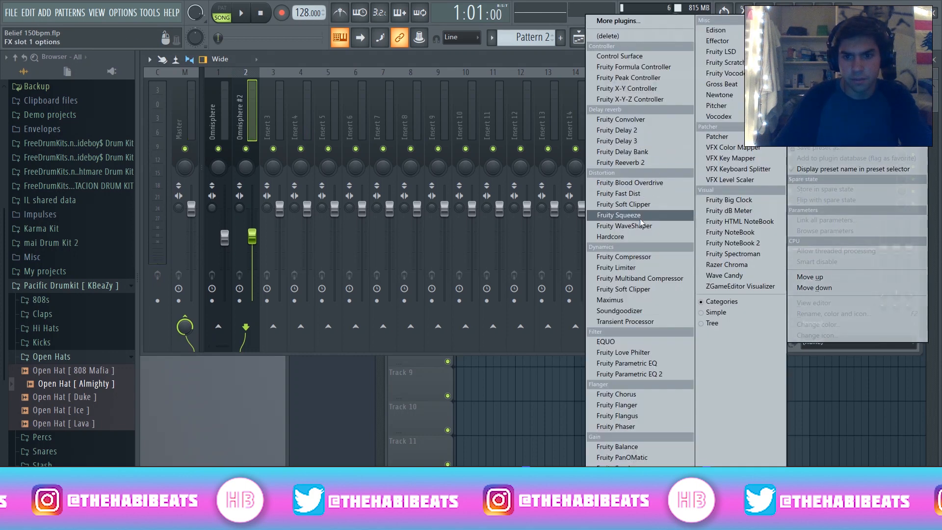
left_click(638, 395)
right_click(516, 198)
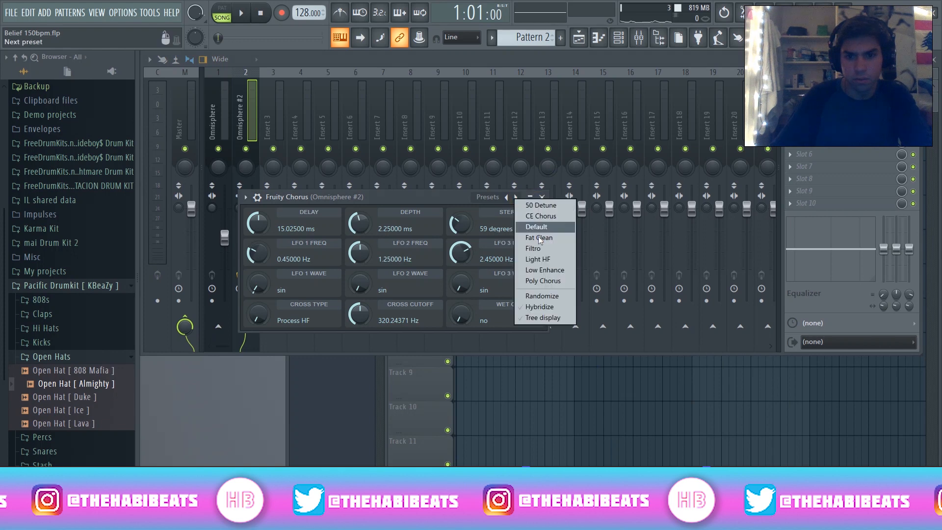
left_click(540, 238)
key("Escape")
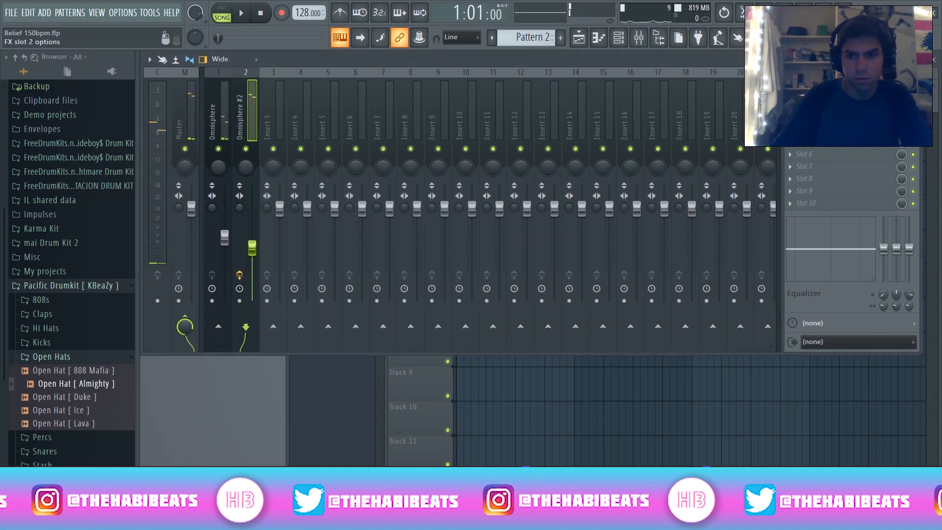
Add Fruity Parametric EQ 2 to the Omnisphere #2 track with the 40Hz + 18kHz cut preset and move both cuts inward.
left_click(824, 105)
left_click(637, 376)
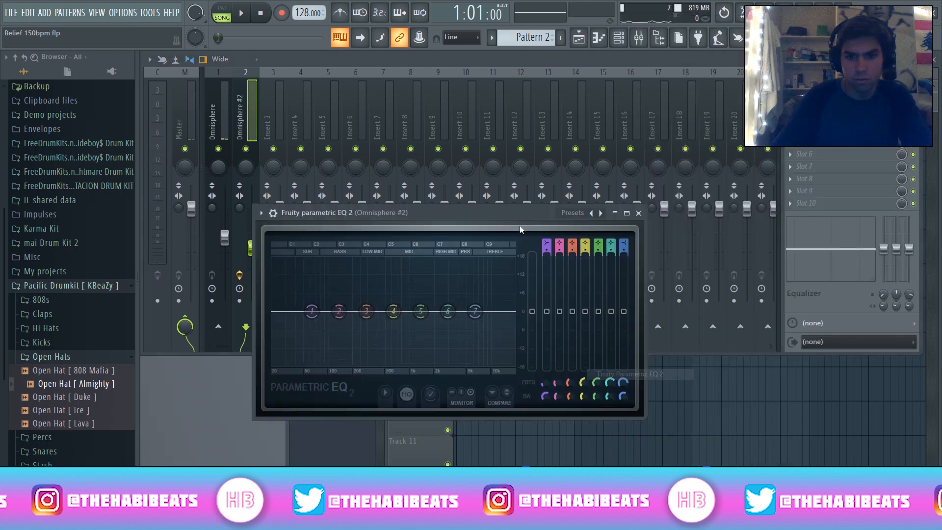
right_click(599, 213)
left_click(619, 272)
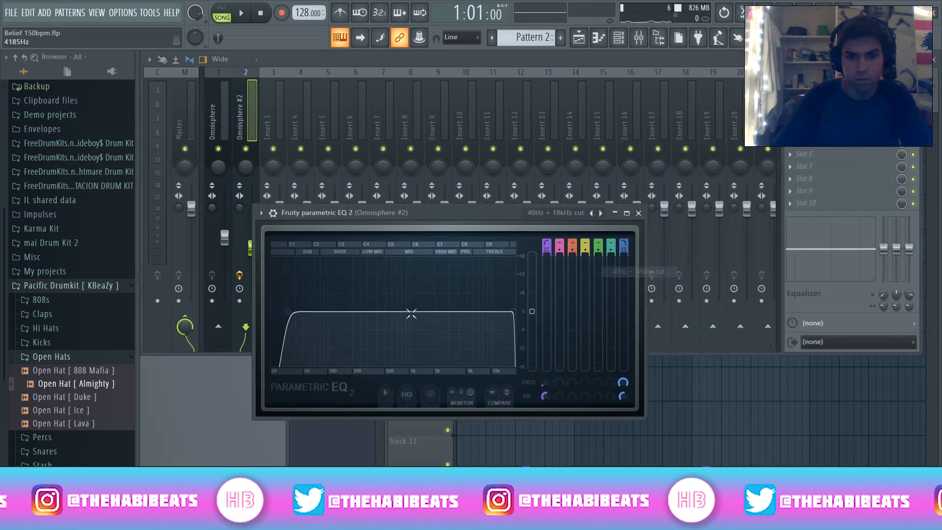
left_click_drag(290, 314, 338, 311)
left_click_drag(515, 311, 481, 312)
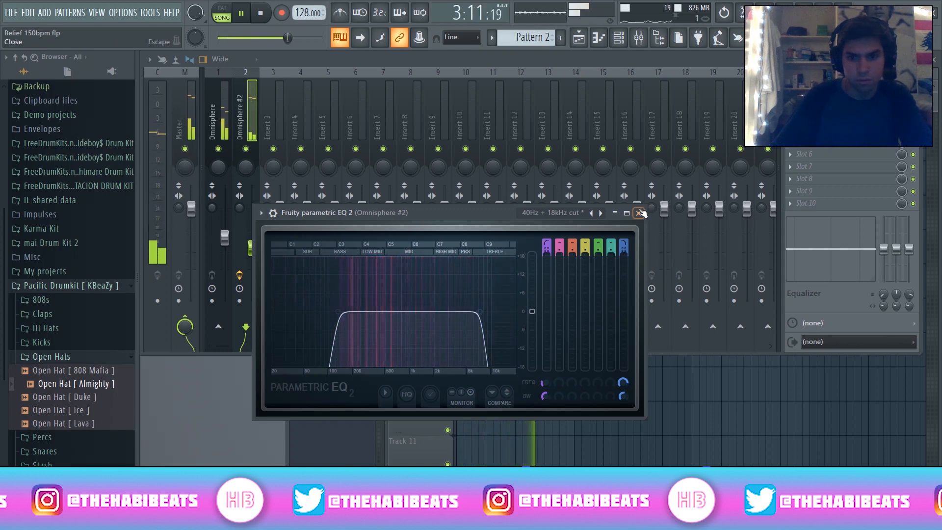
left_click(638, 212)
Add Fruity Parametric EQ 2 to the Omnisphere track with the 40Hz + 18kHz cut preset, high-passing at about 194 Hz and lowering the high cut.
left_click(216, 116)
left_click(791, 92)
mouse_move(805, 101)
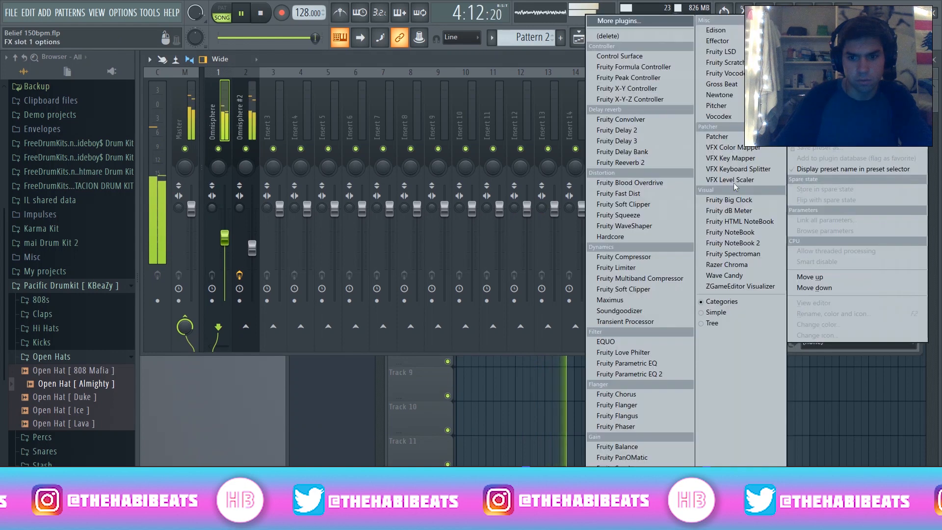
left_click(616, 377)
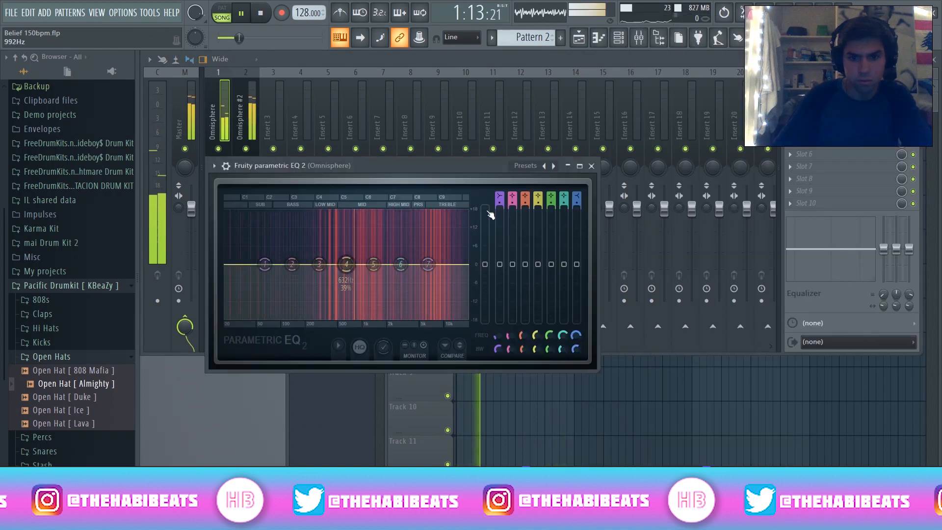
right_click(553, 166)
left_click(589, 227)
left_click_drag(252, 265, 304, 266)
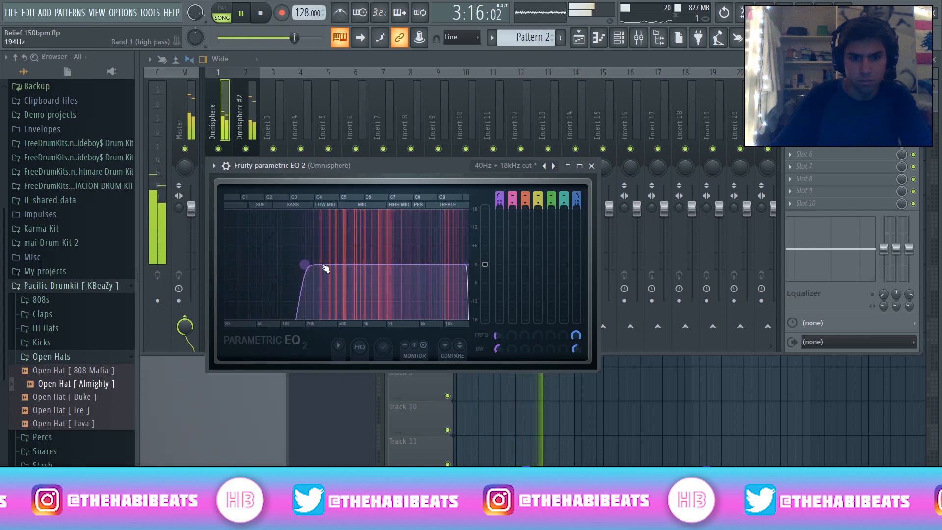
mouse_move(468, 265)
left_mouse_down()
mouse_move(430, 266)
mouse_move(452, 265)
left_mouse_up()
left_click(591, 165)
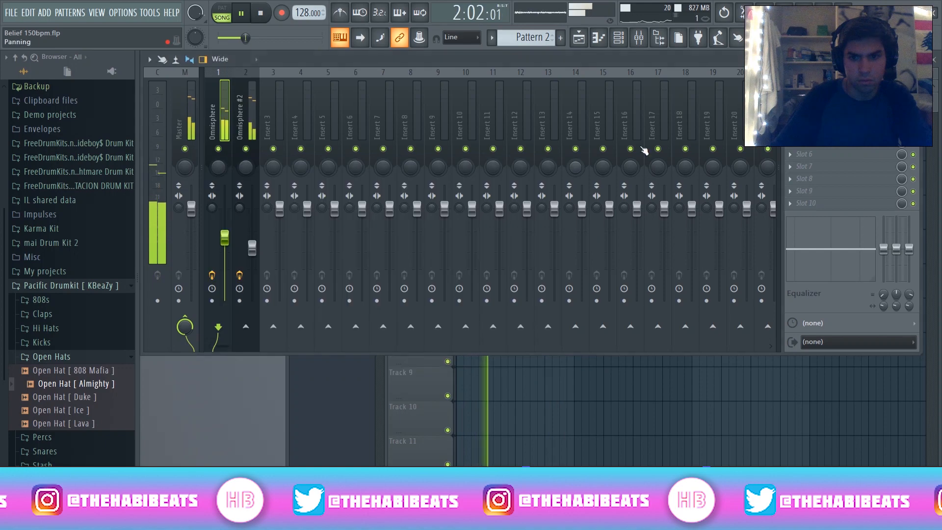
Raise the high cut of the Omnisphere track's EQ slightly, close the EQ and mixer, and stop playback.
left_click(914, 59)
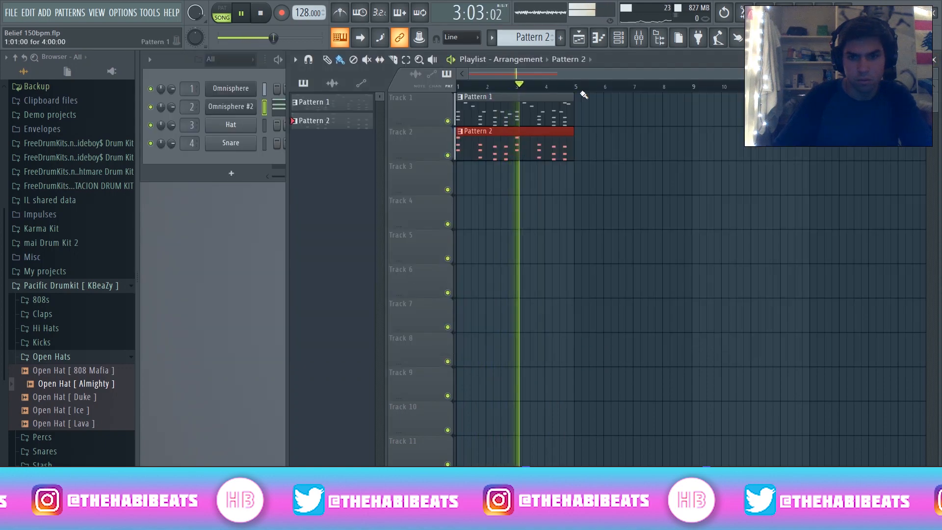
left_click(638, 37)
left_click(834, 93)
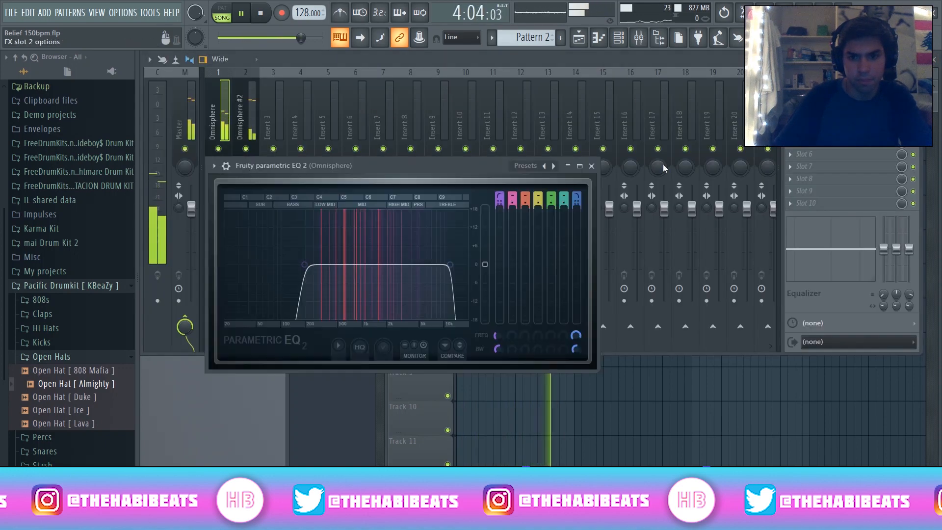
left_click_drag(450, 265, 452, 265)
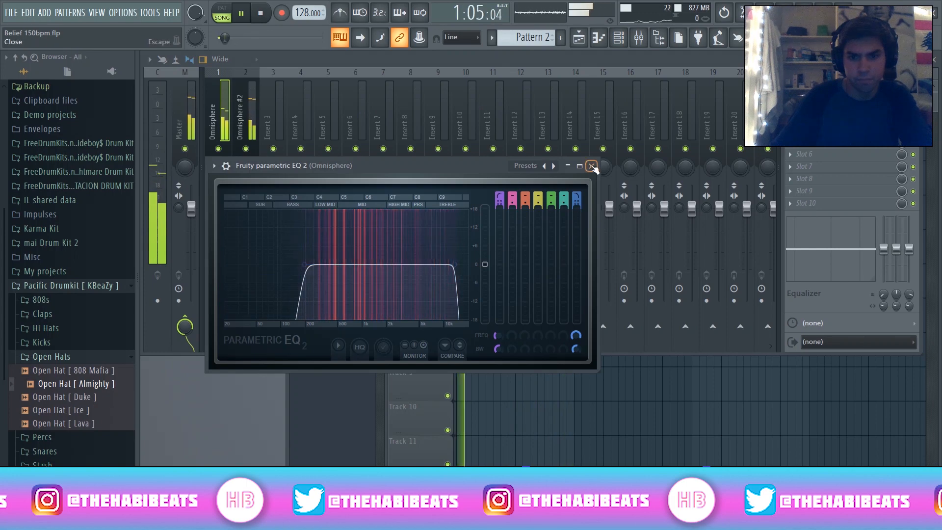
left_click(591, 166)
left_click(914, 59)
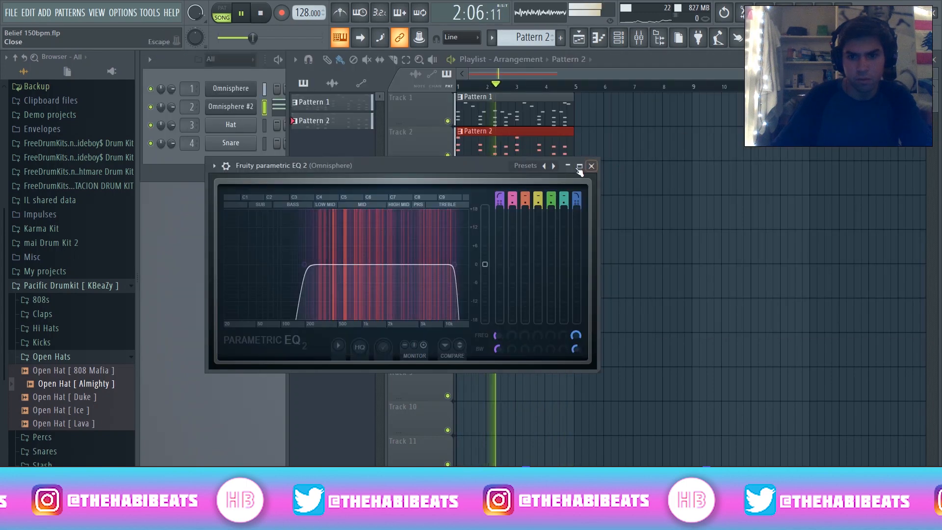
left_click(591, 166)
key("space")
Open Pattern 2 in the piano roll and add a D#5 note at step 5 of bar 1.
double_click(496, 149)
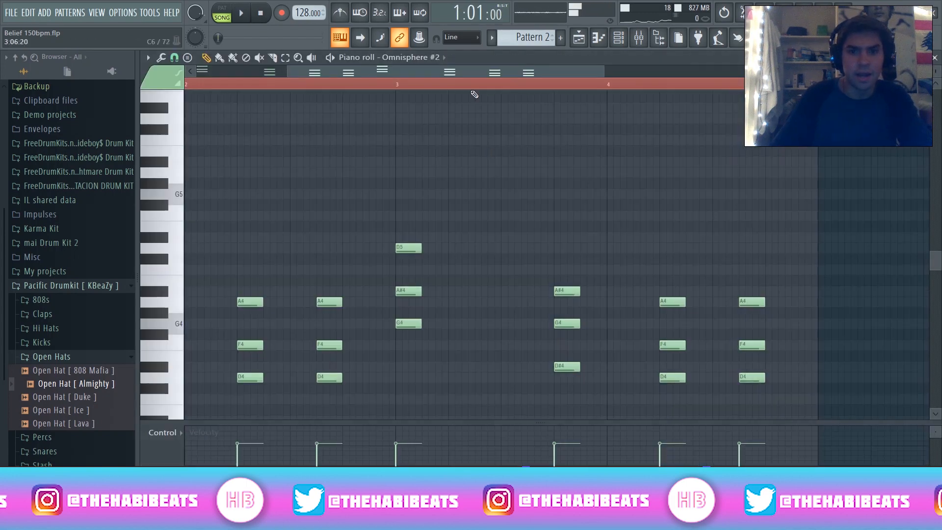
scroll(279, 211, "up", 3)
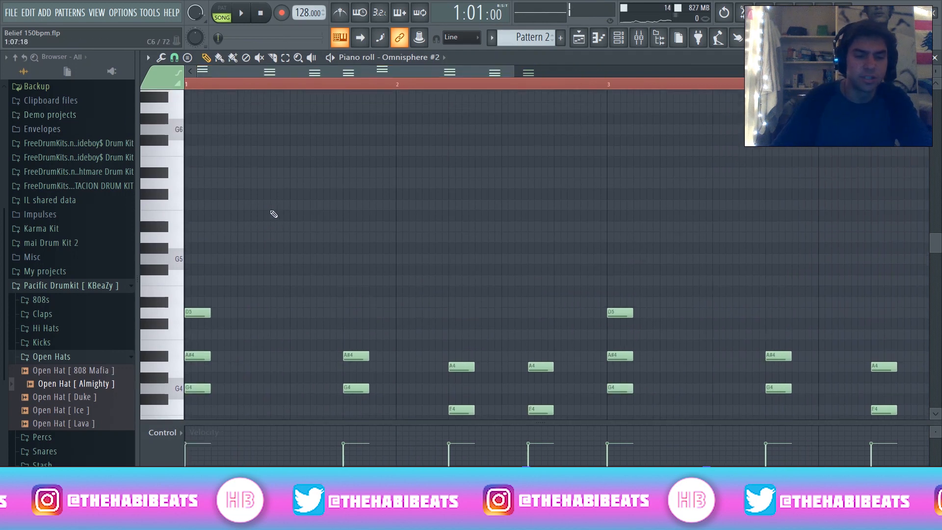
scroll(239, 233, "down", 2)
left_click(240, 270)
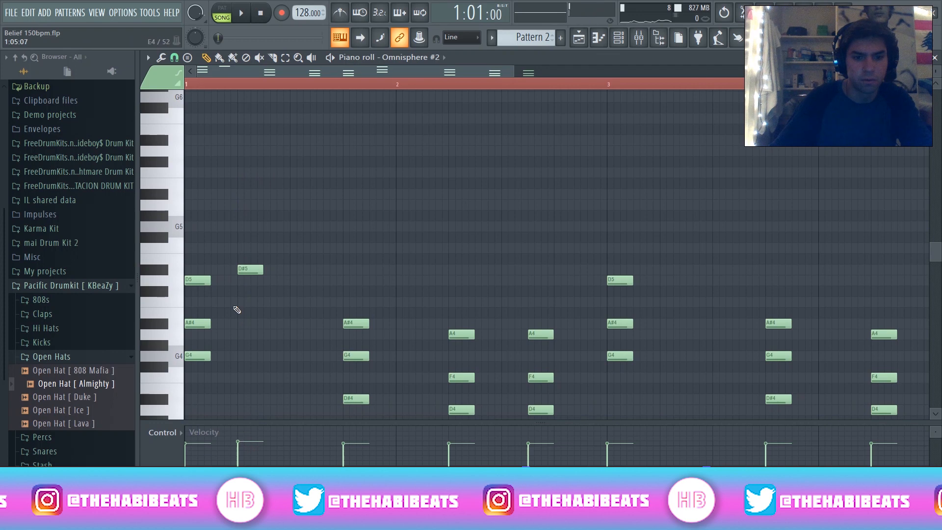
Remove the D#5 note from Pattern 2 and add G5 at step 1 and A#5 at step 13 of bar 1.
key("space")
scroll(243, 255, "up", 2)
key("space")
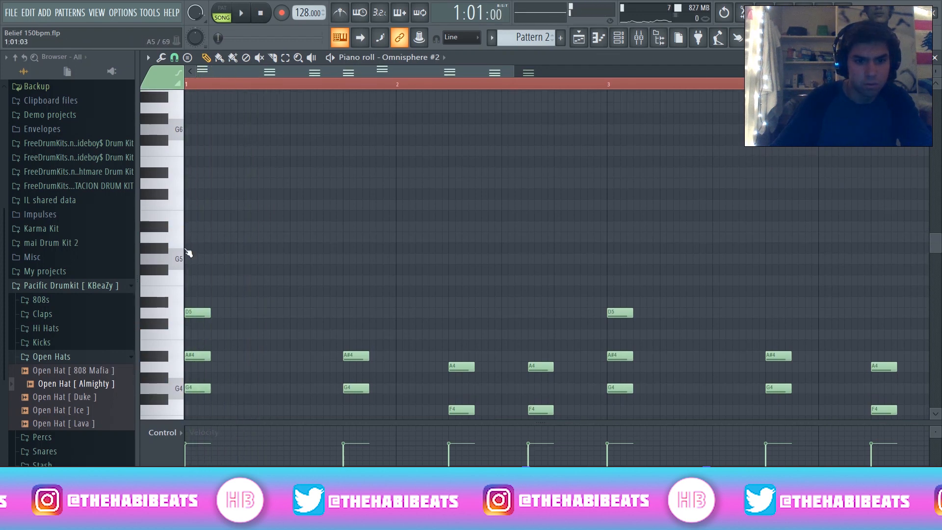
left_click(188, 258)
key("space")
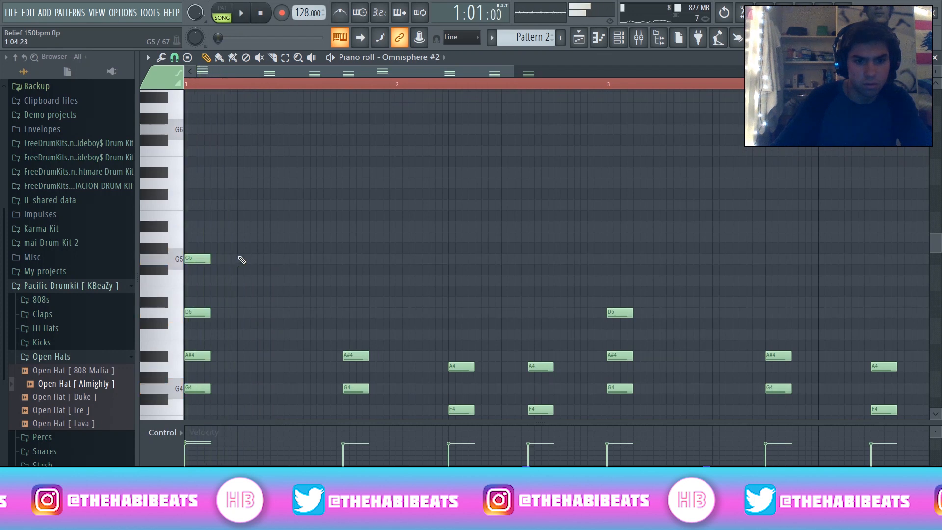
key("space")
key("space")
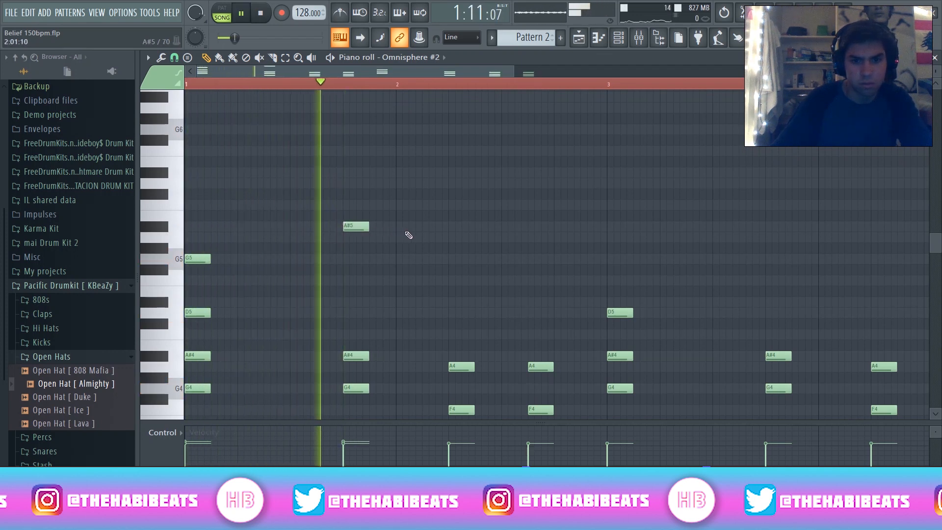
Try the A#5 note at step 11 of bar 1, play it back, and return it to step 13.
key("space")
left_click_drag(329, 228, 319, 229)
key("space")
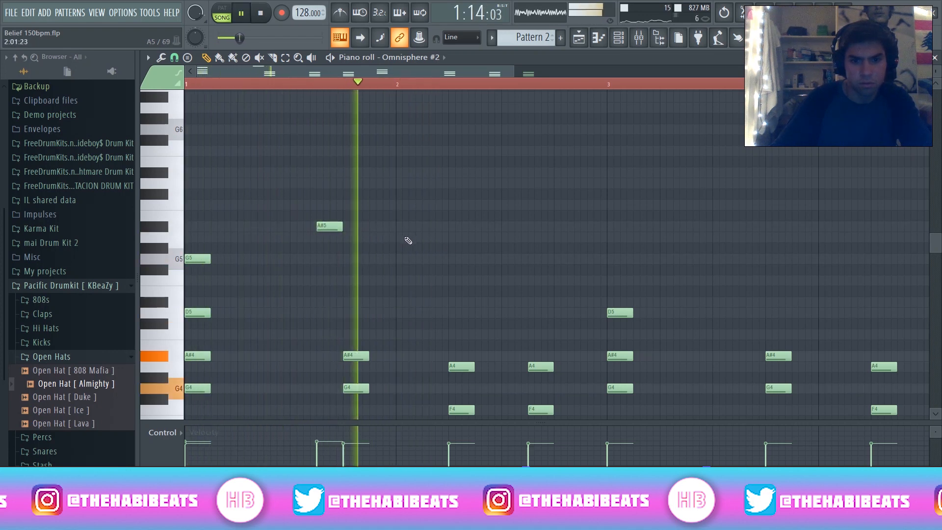
key("space")
left_click_drag(352, 227, 350, 227)
key("space")
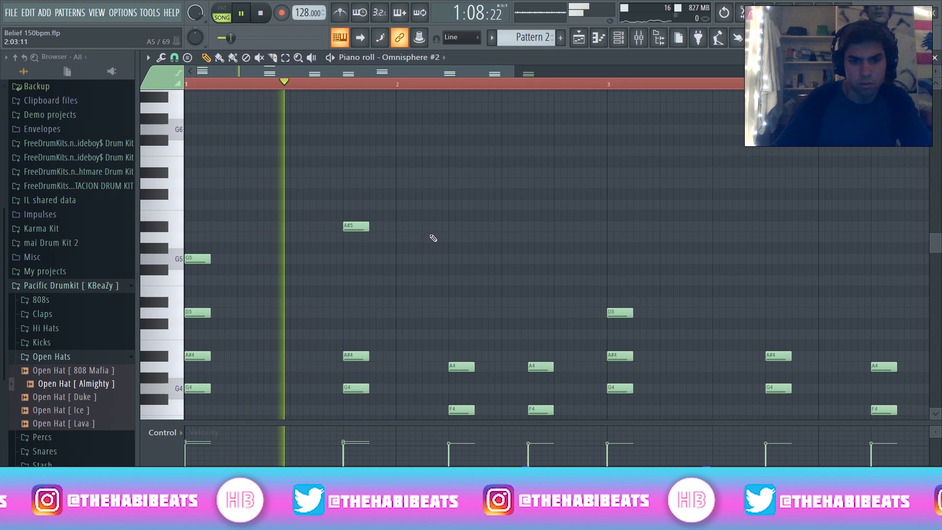
Add A5 at step 5 and D5 at step 9 of bar 2, and listen to the melody.
key("space")
left_click(449, 238)
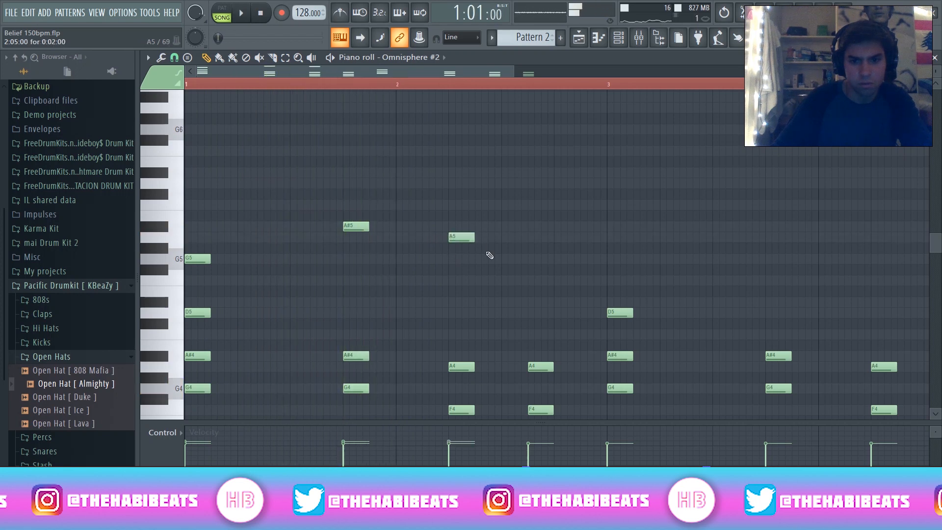
left_click_drag(502, 282, 502, 313)
key("space")
scroll(544, 298, "down", 1)
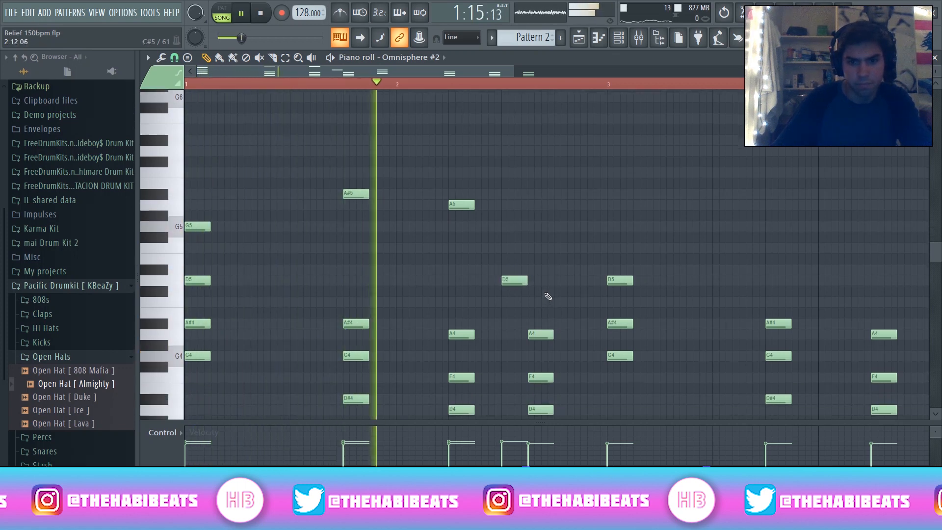
key("space")
Repeat the top melody in bars 3 and 4 with G5, A#5, A5 and D5, then play the song and close the piano roll.
left_click_drag(198, 179, 530, 285)
left_click_drag(191, 180, 529, 274)
left_click_drag(246, 226, 627, 234)
left_click_drag(490, 74, 596, 76)
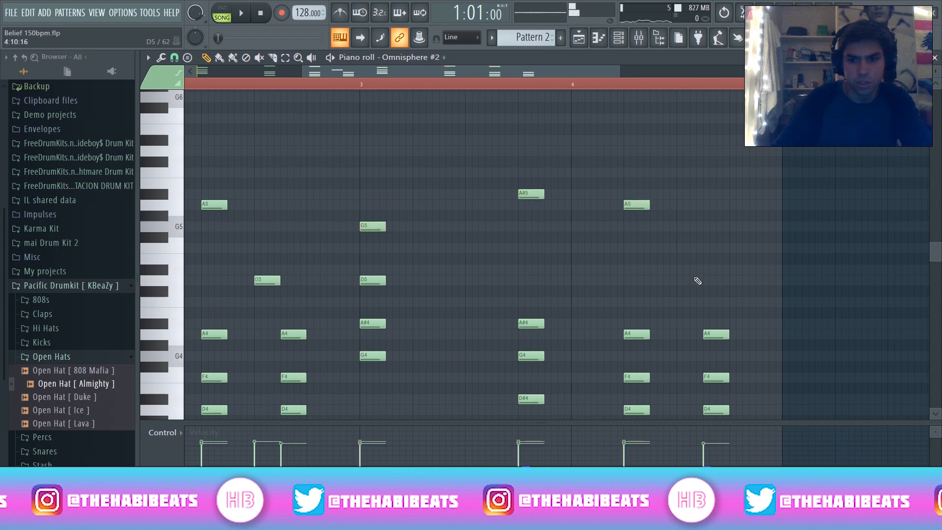
left_click(679, 283)
key("space")
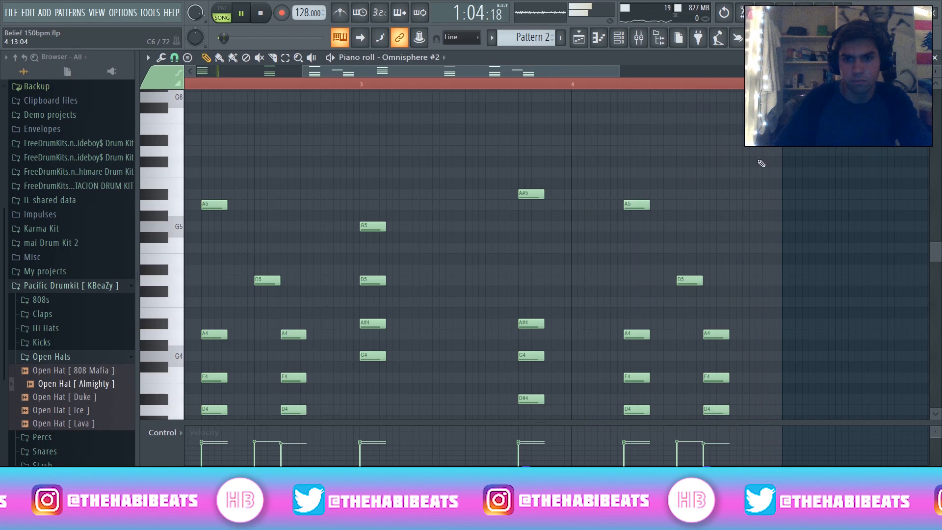
key("F7")
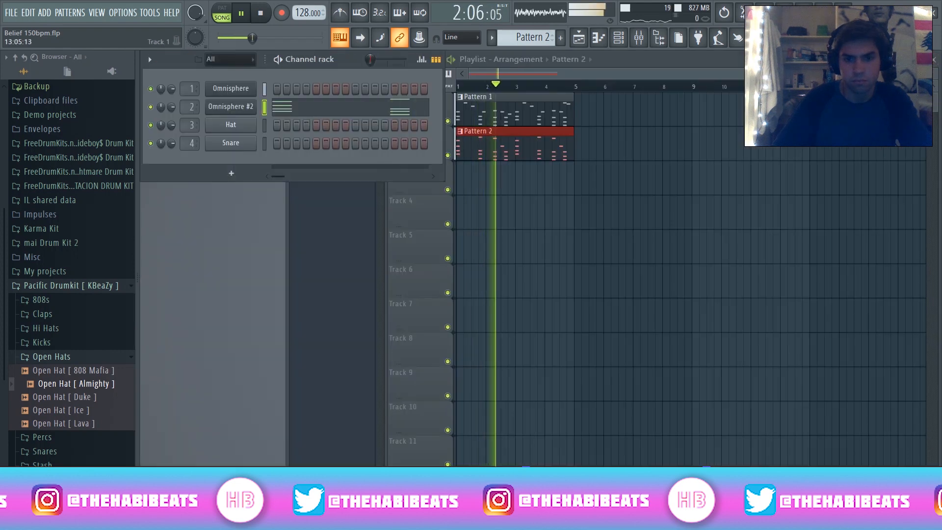
key("space")
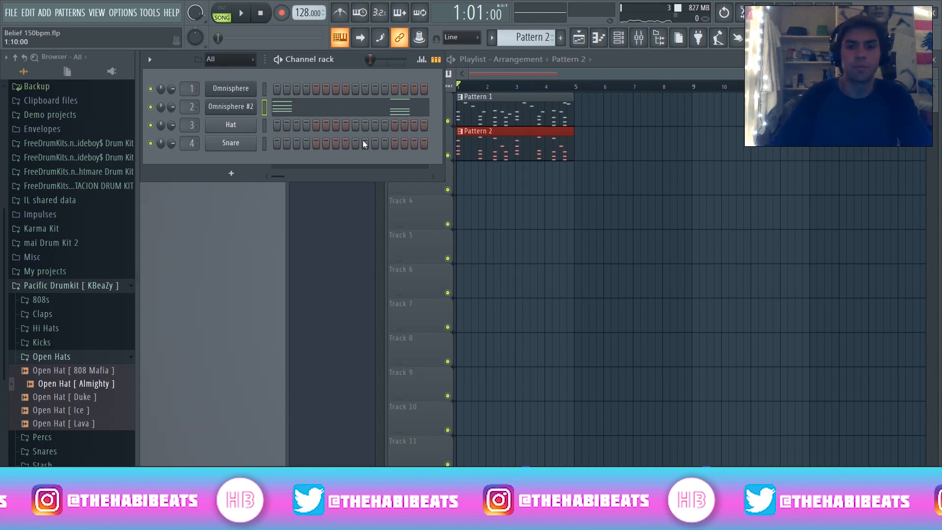
Replace the Hat channel with a new Omnisphere instance and move its window clear of the channel rack.
right_click(223, 127)
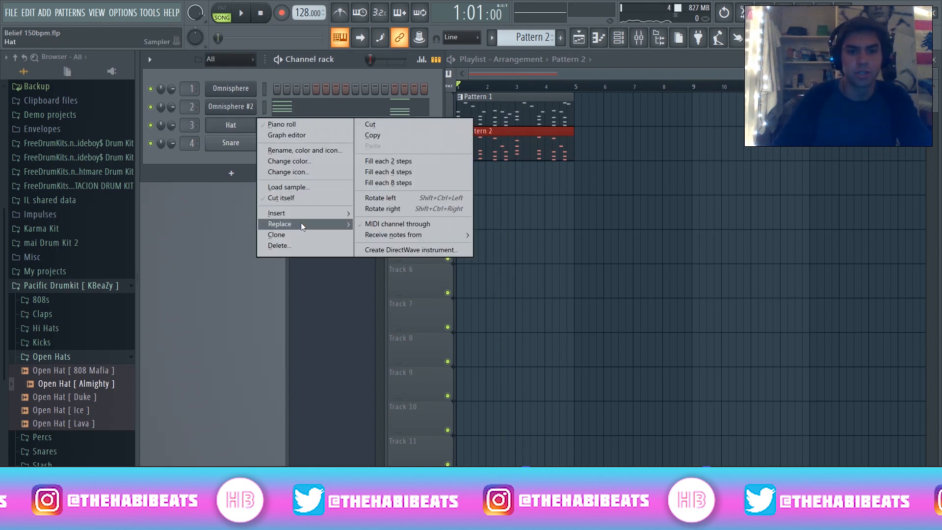
mouse_move(301, 225)
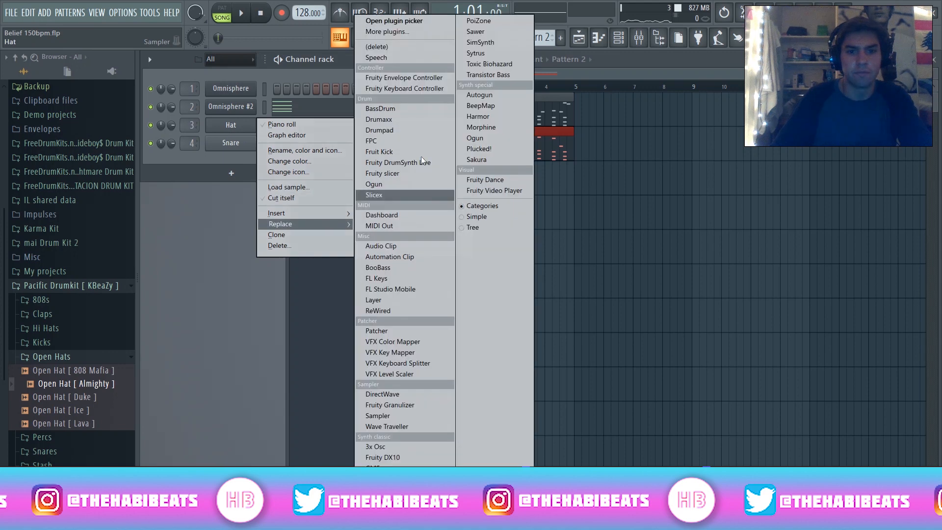
left_click(400, 33)
scroll(417, 383, "down", 3)
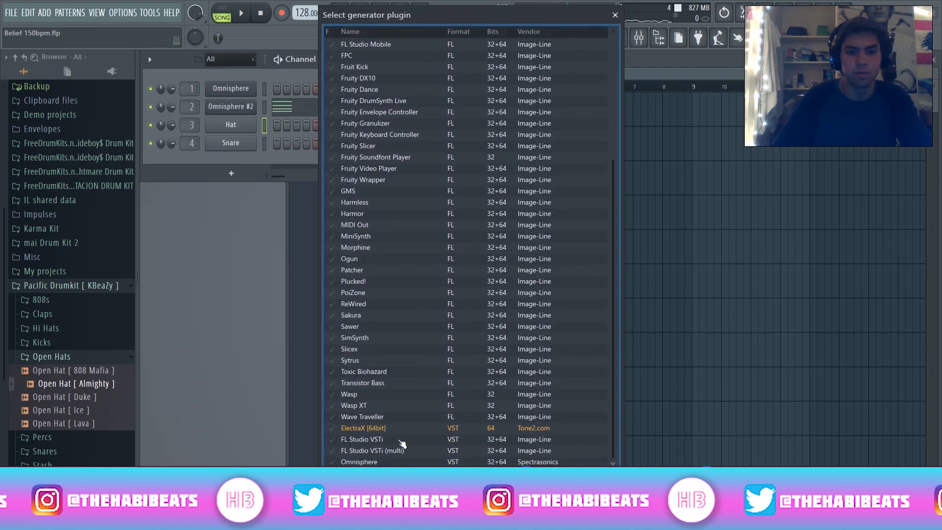
double_click(372, 461)
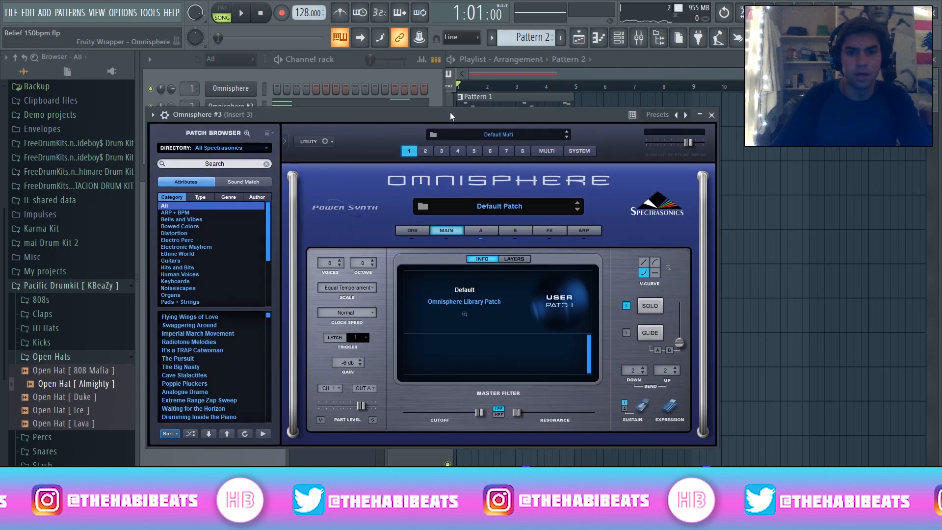
left_click_drag(450, 112, 553, 115)
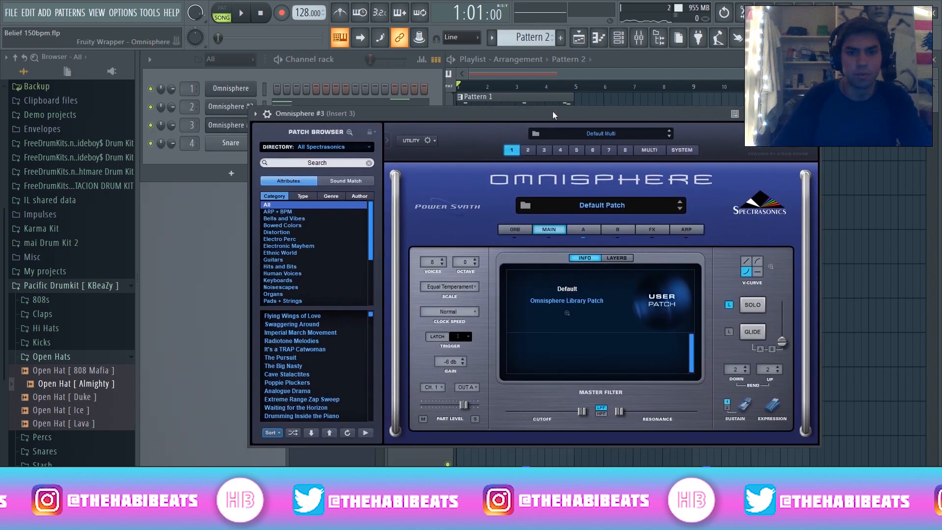
Filter the Omnisphere #3 patches by the BPM Bells type and load the Minty Bells patch.
left_click(290, 212)
left_click(304, 196)
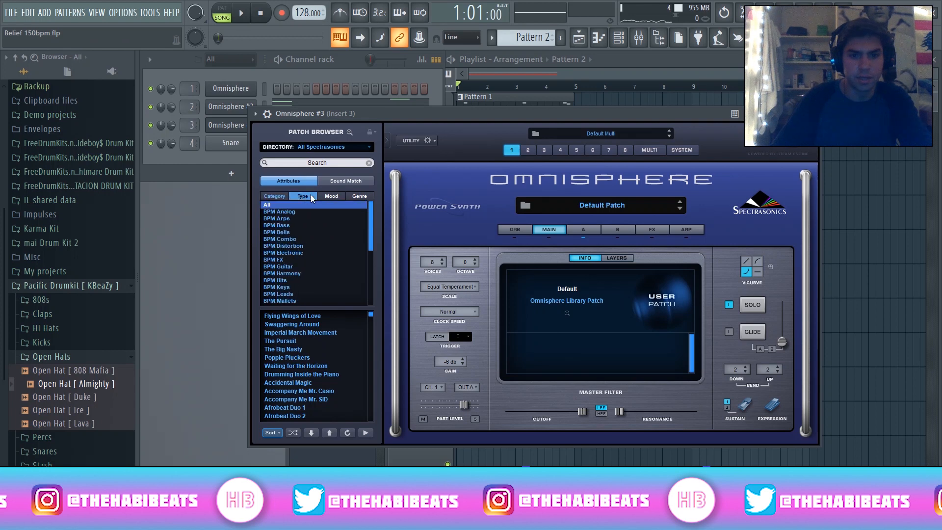
left_click(278, 197)
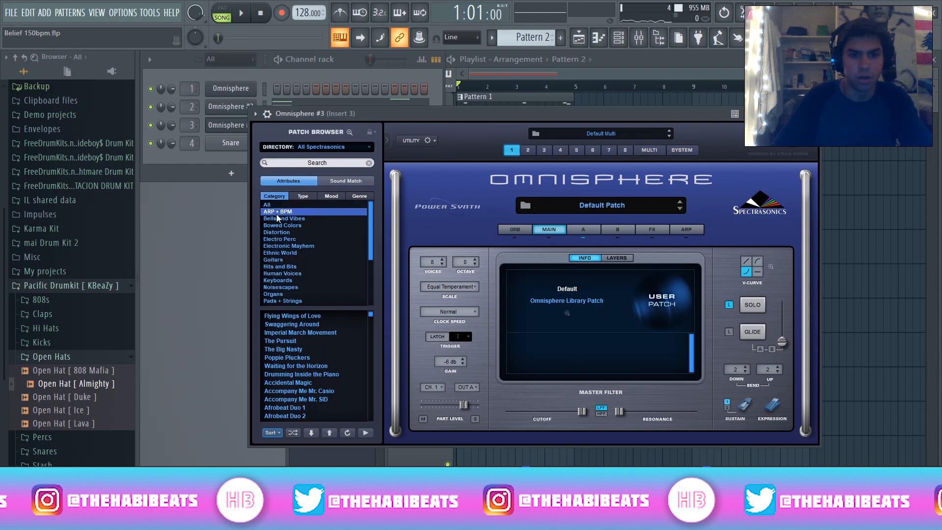
left_click(303, 198)
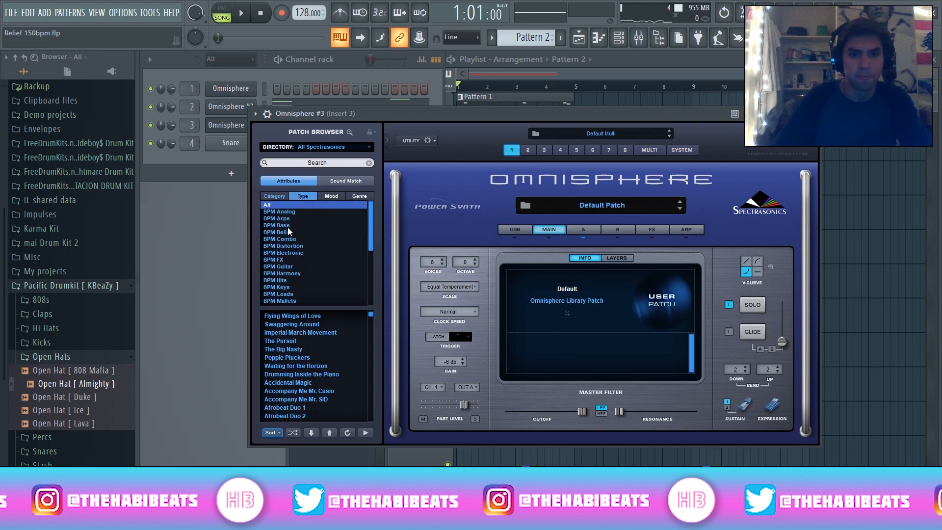
left_click(319, 232)
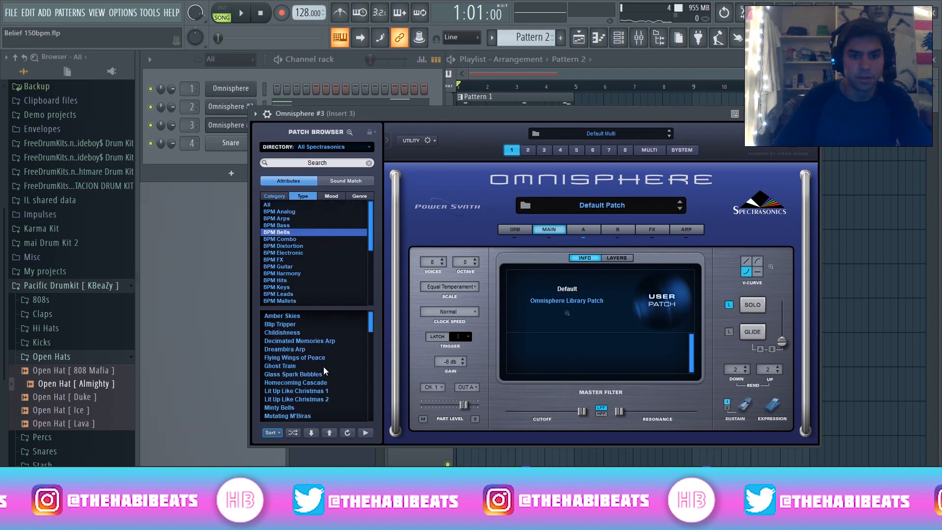
scroll(323, 373, "down", 2)
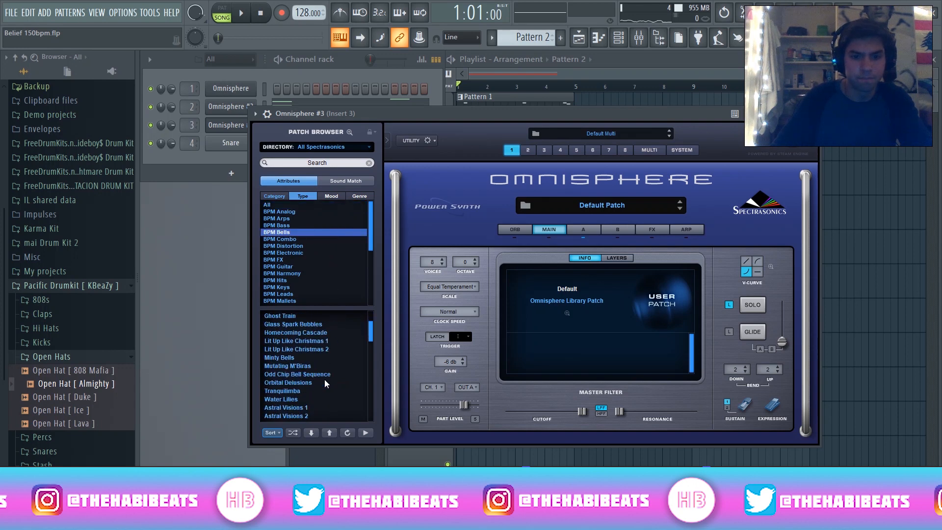
left_click(294, 358)
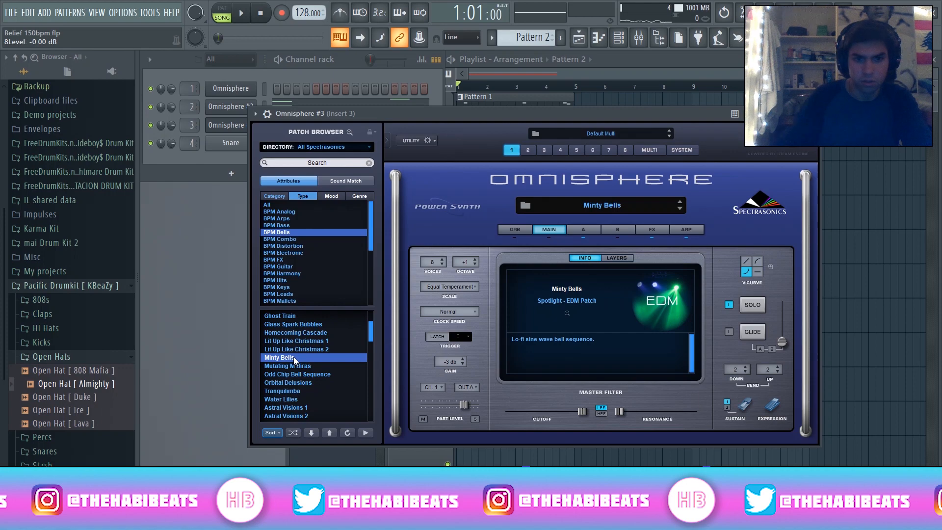
Route the Omnisphere #3 channel to mixer insert 3, lower that track's volume to about 75%, and close the mixer.
left_click(639, 40)
right_click(285, 72)
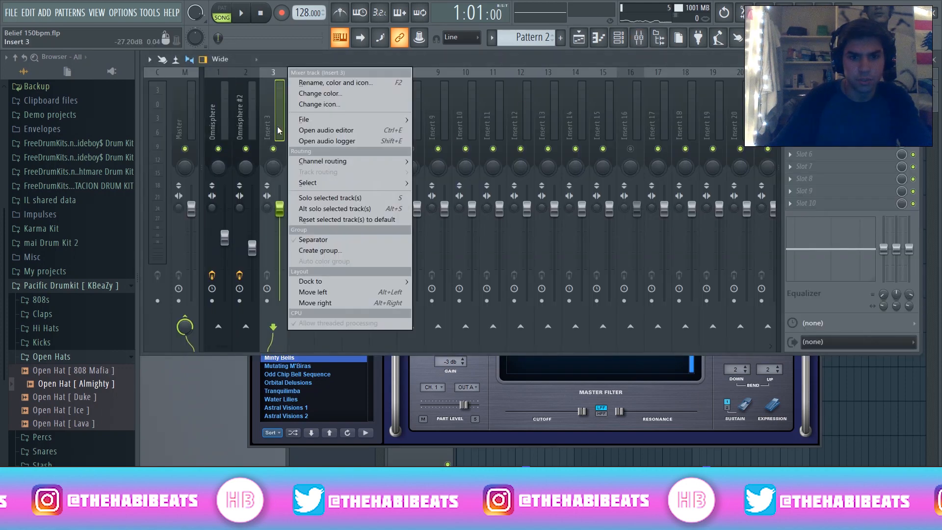
mouse_move(383, 161)
left_click(455, 162)
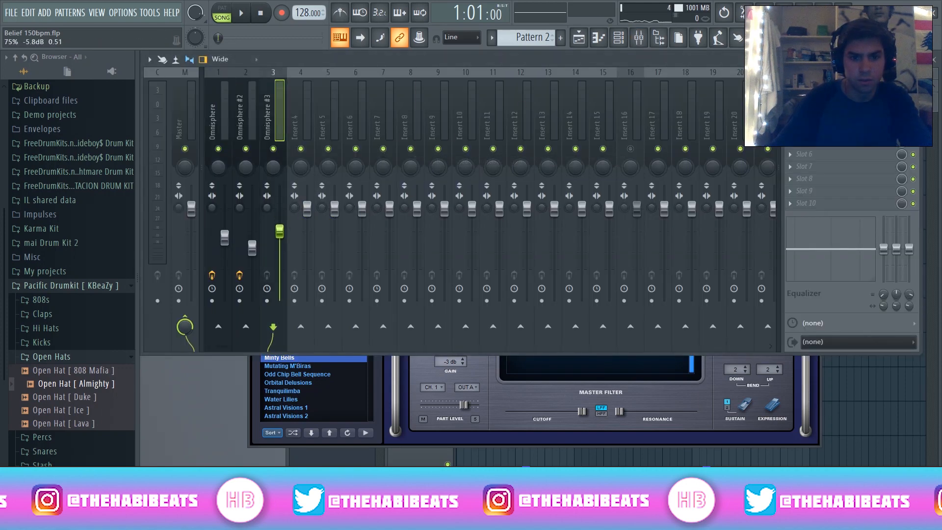
left_click(916, 59)
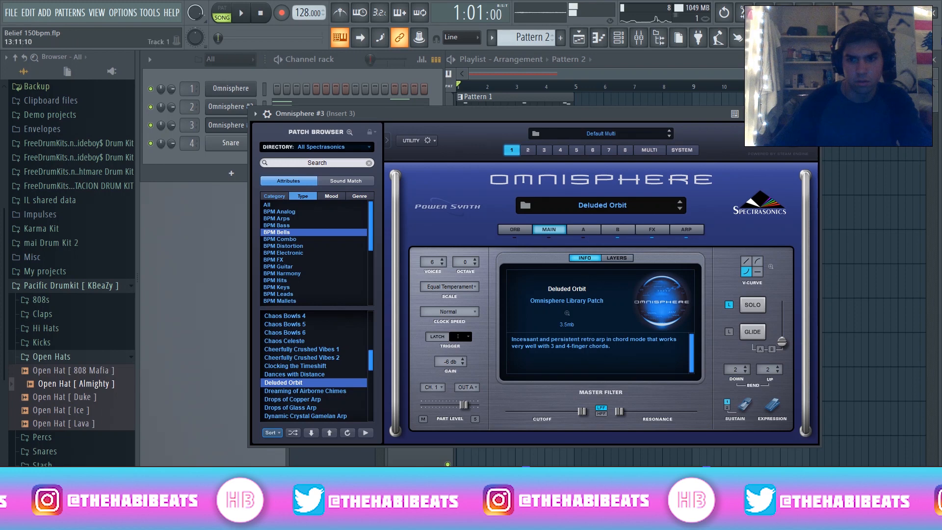
Close Omnisphere #3, create Pattern 3, and place it on playlist track 3 as a four-bar clip starting at bar 1.
left_click(811, 113)
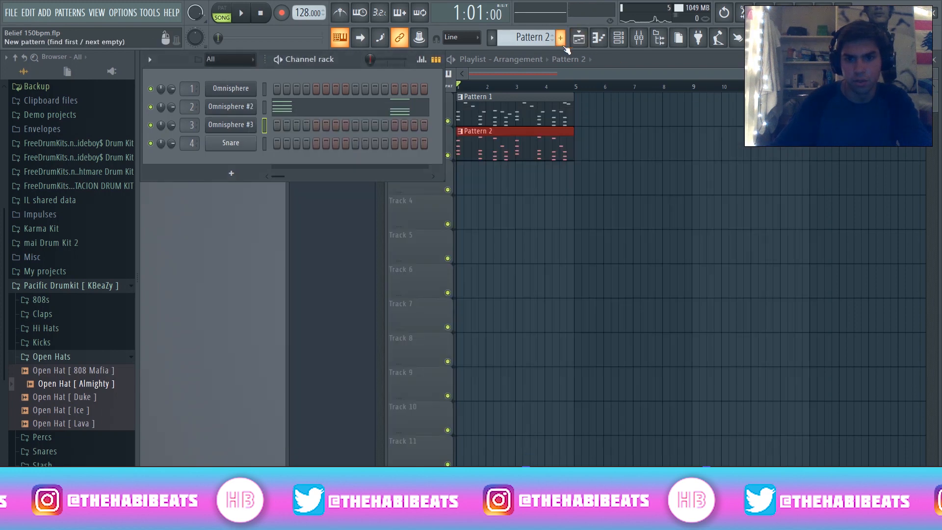
left_click(561, 38)
key("Return")
left_click(474, 184)
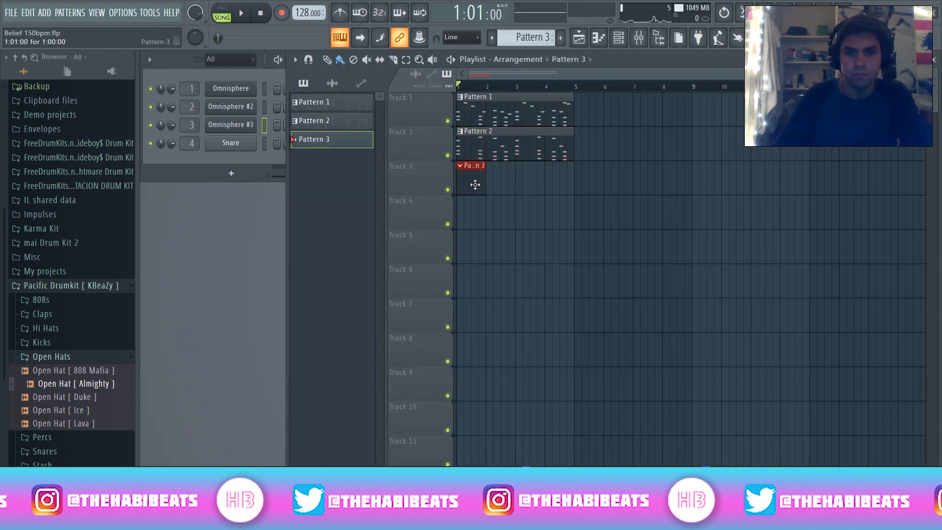
left_click_drag(484, 182, 575, 183)
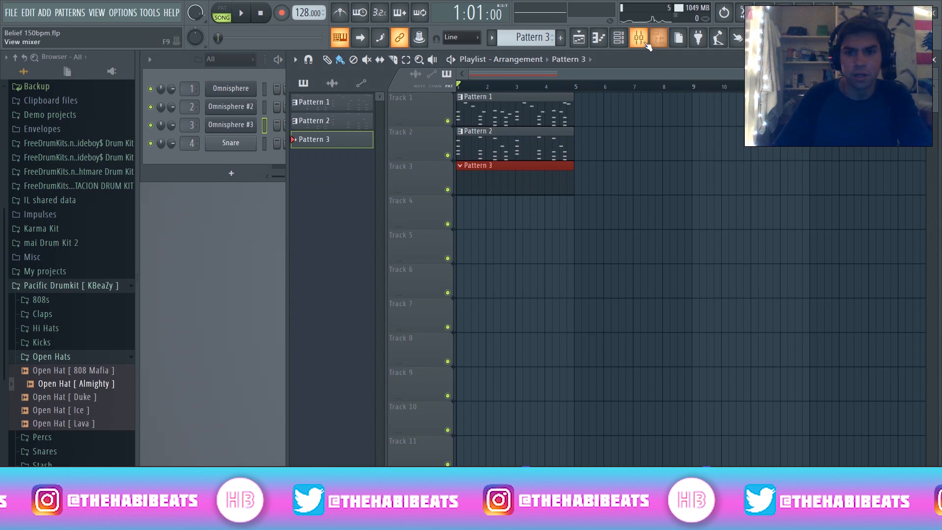
left_click(639, 37)
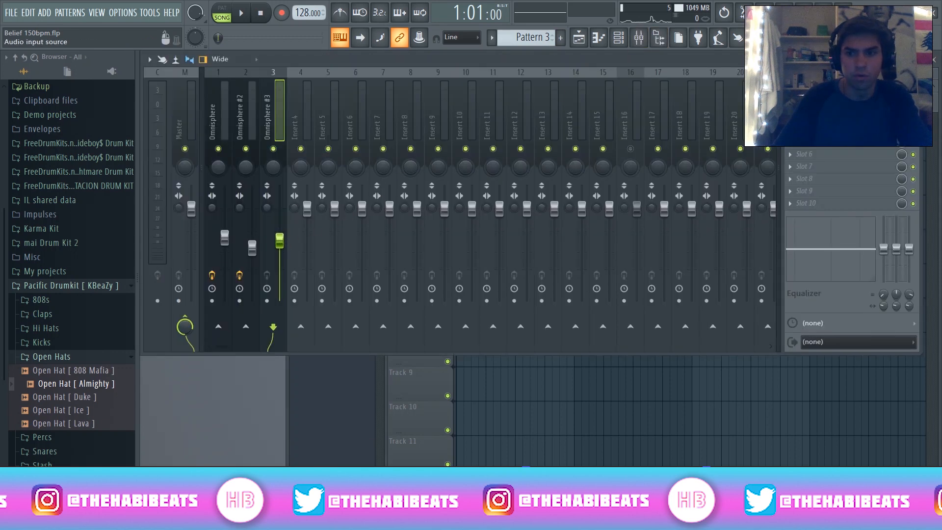
key("Escape")
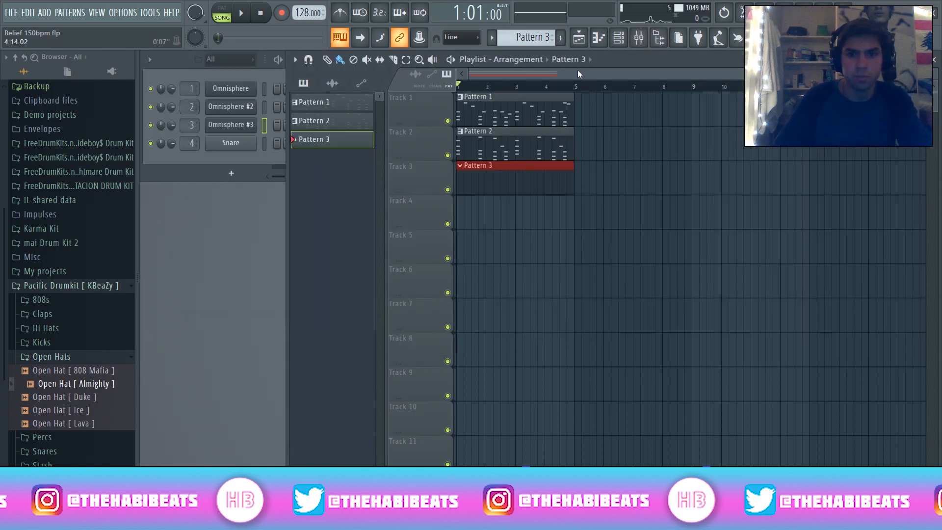
Add a G7 note for Omnisphere #3 at the start of bar 1 in Pattern 3's piano roll and audition it.
left_click(599, 41)
scroll(236, 224, "up", 4)
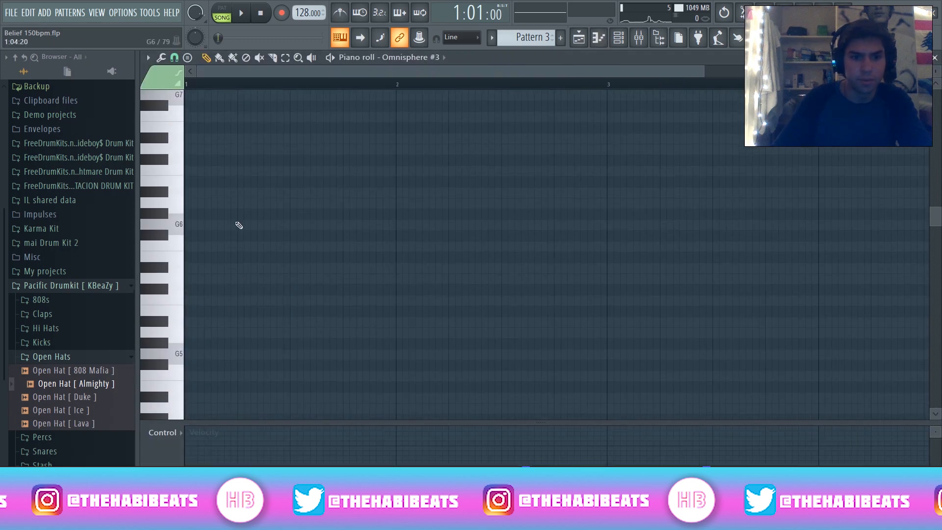
left_click(192, 228)
left_click_drag(193, 226, 191, 100)
scroll(270, 166, "up", 3)
key("space")
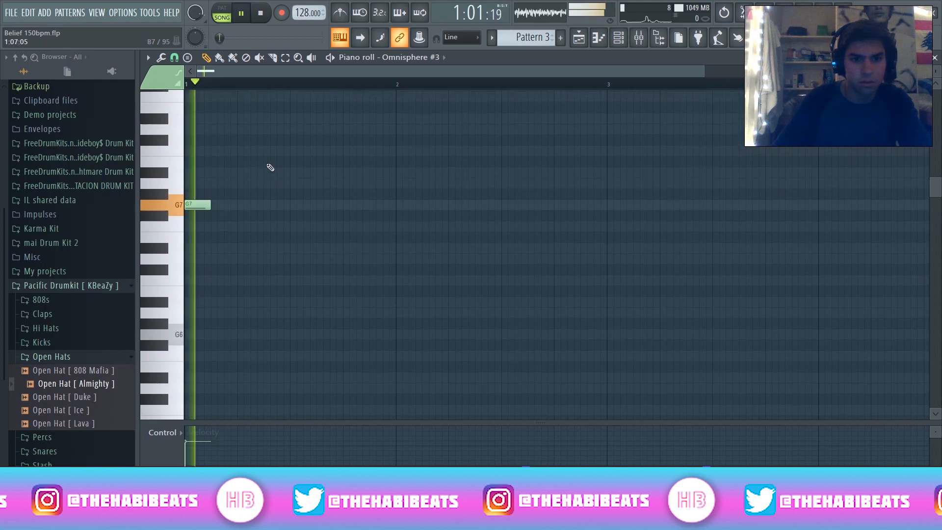
key("space")
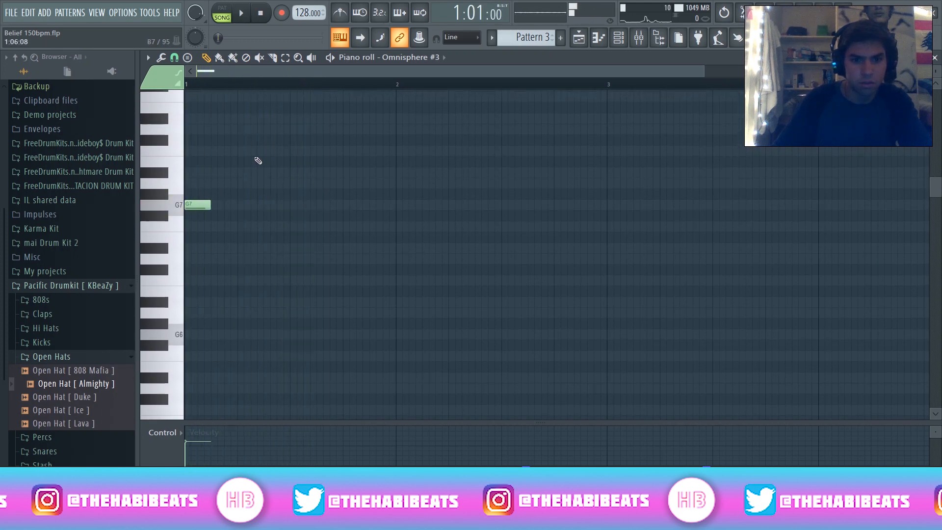
Add C8 at step 5, A#7 at step 9 and D8 at step 13 of bar 1, and play the pattern.
left_click(240, 151)
left_click(291, 171)
left_click(344, 129)
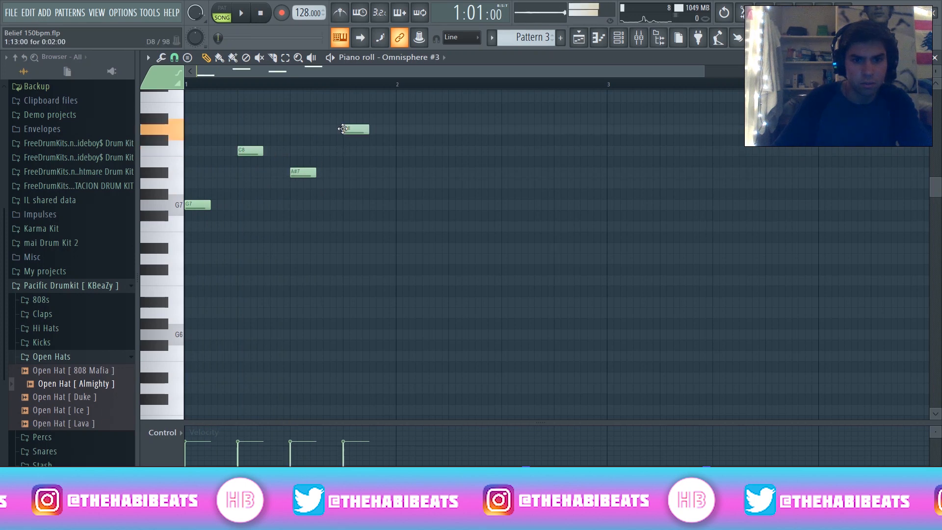
key("space")
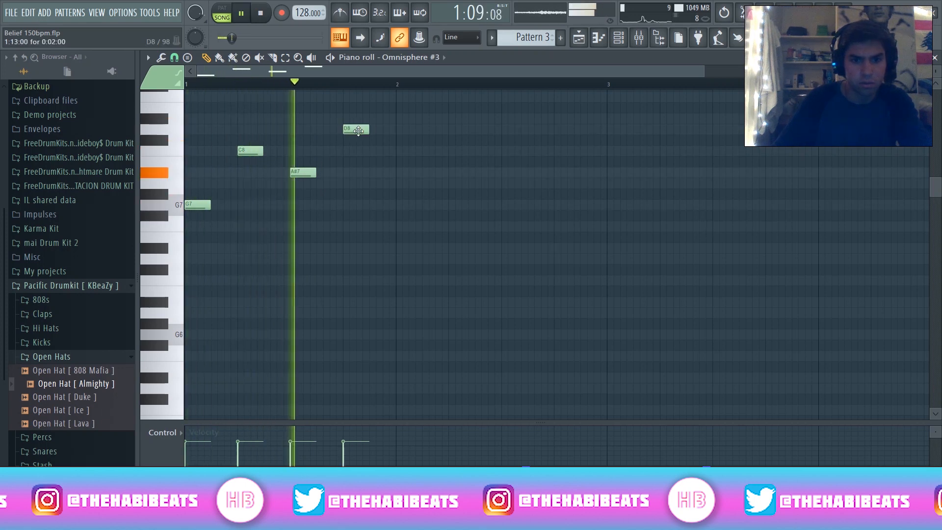
key("space")
left_click(398, 205)
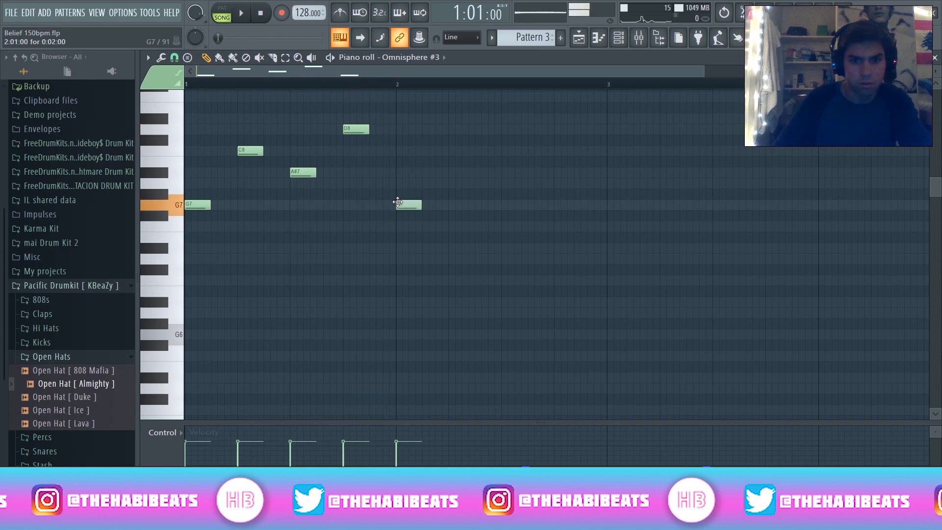
right_click(405, 204)
key("space")
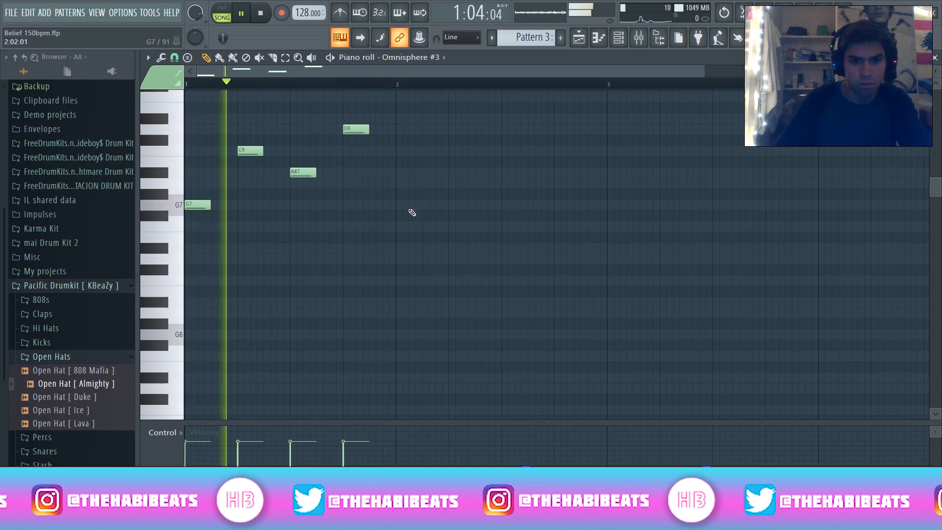
Add D#7 at the start of bar 2, G7 at step 5, and D7 at steps 9 and 13 in Pattern 3.
key("space")
left_click(397, 248)
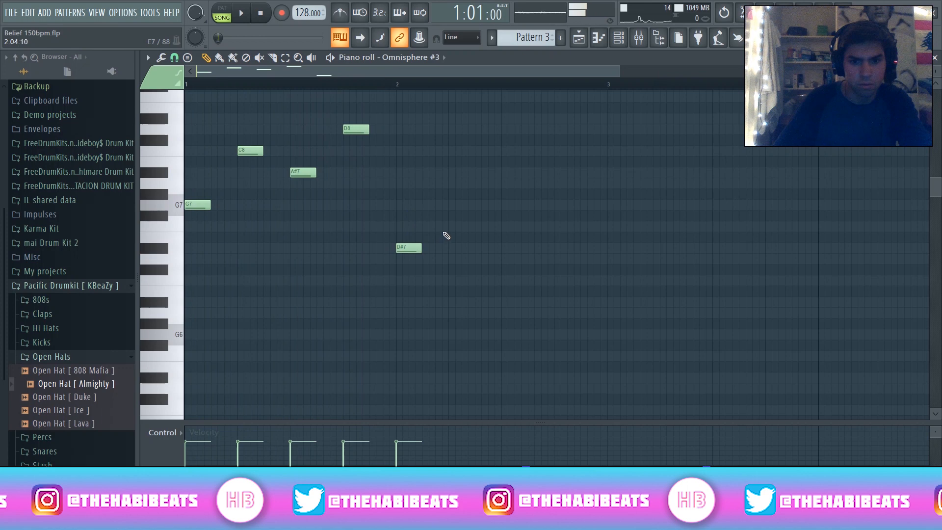
left_click(450, 206)
left_click(503, 260)
left_click(555, 259)
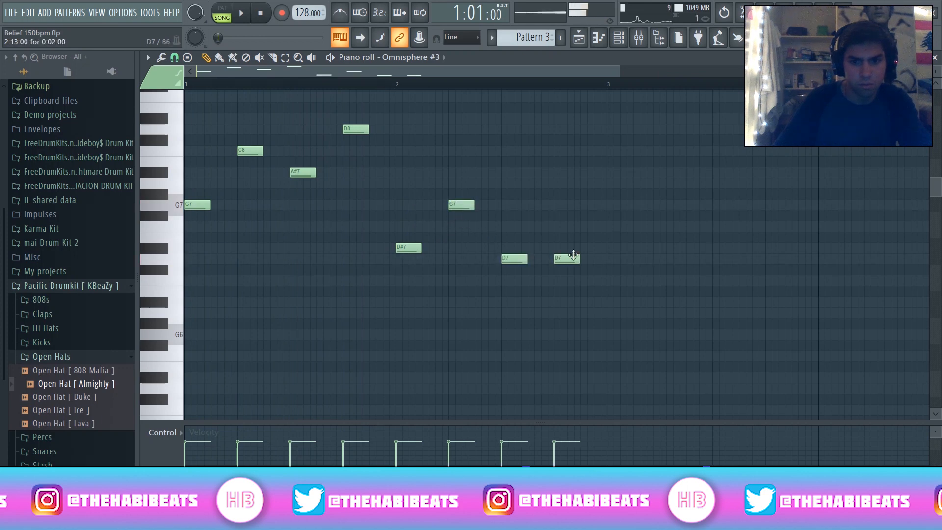
Duplicate the two-bar Omnisphere #3 phrase into bars 3 and 4, start playback, and close the piano roll.
key("ctrl+a")
key("ctrl+b")
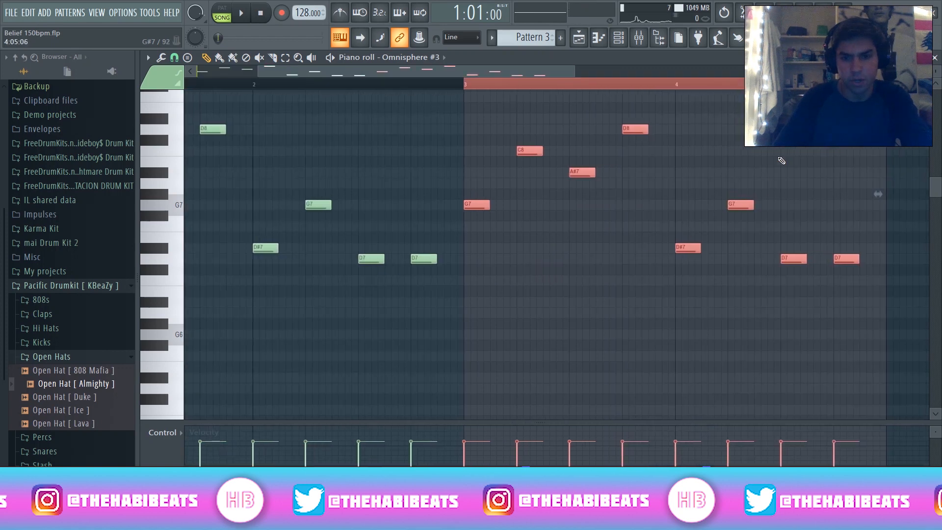
key("space")
left_click(935, 58)
Add Gross Beat to the first effect slot of the Omnisphere #3 mixer track with the Momentary preset and pick a time effect.
left_click(638, 38)
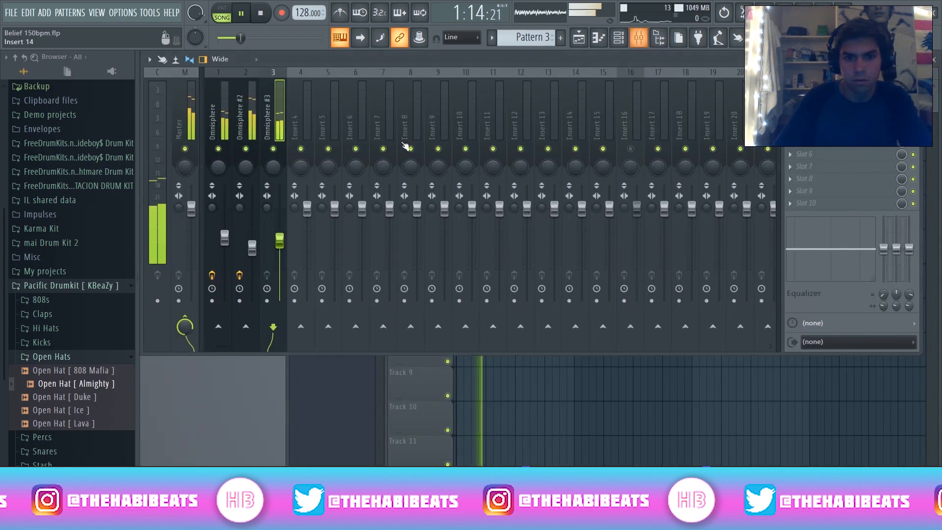
left_click(790, 93)
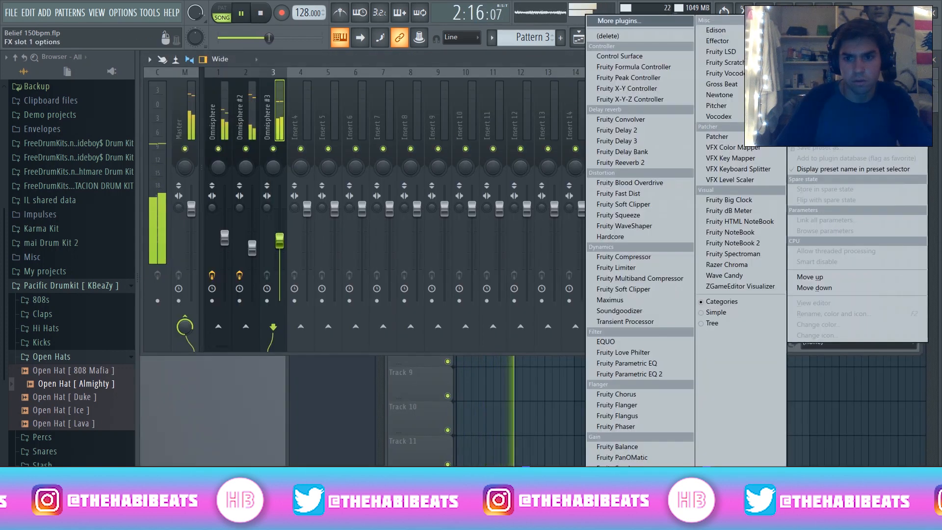
left_click(721, 84)
key("space")
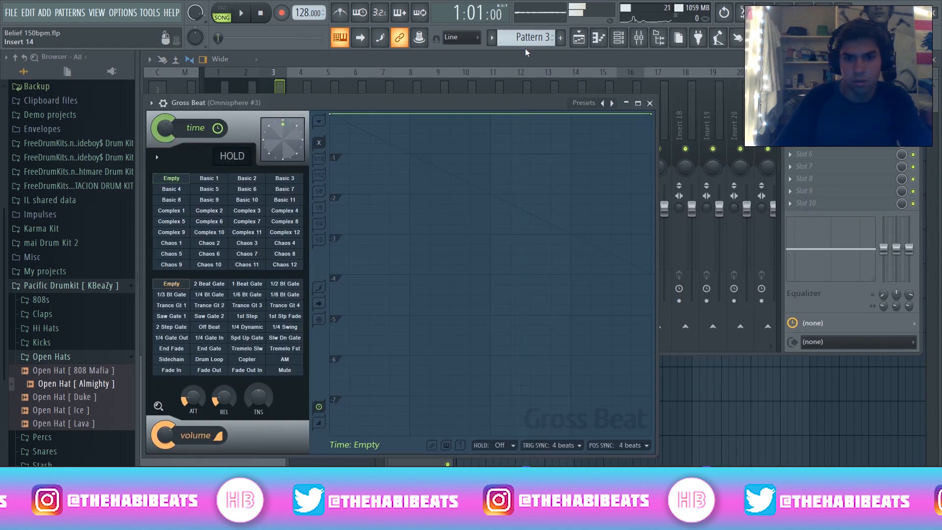
left_click(607, 103)
left_click(625, 132)
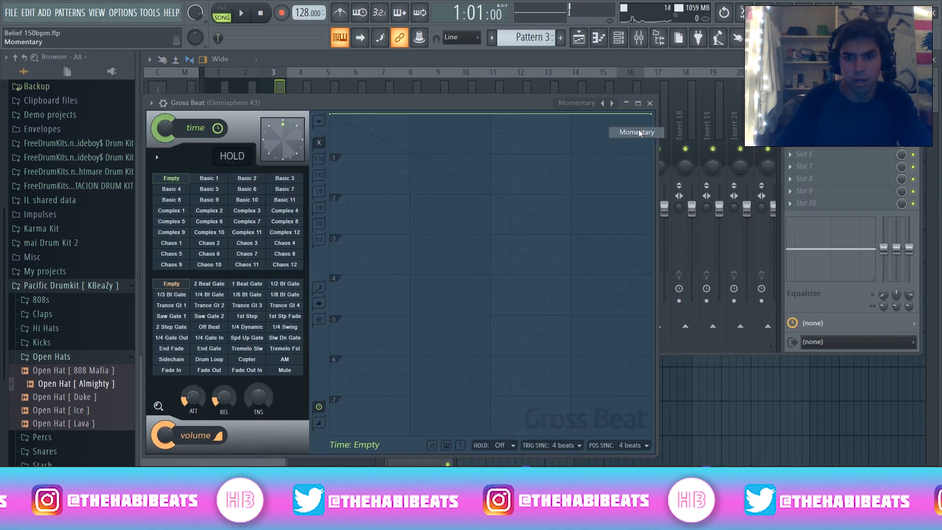
left_click(247, 253)
left_click(649, 103)
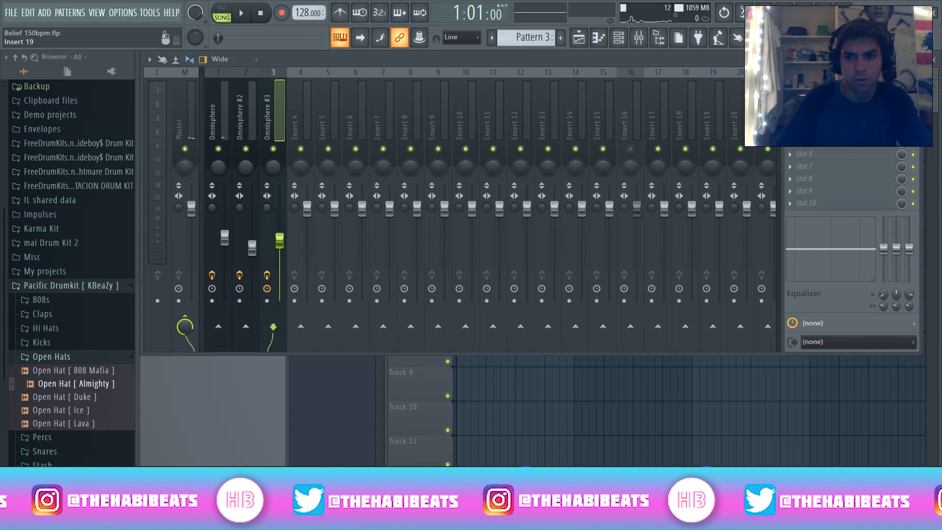
Solo playlist track 3 to listen to Pattern 3 alone, and play it again together with all tracks.
key("F9")
right_click(447, 189)
key("space")
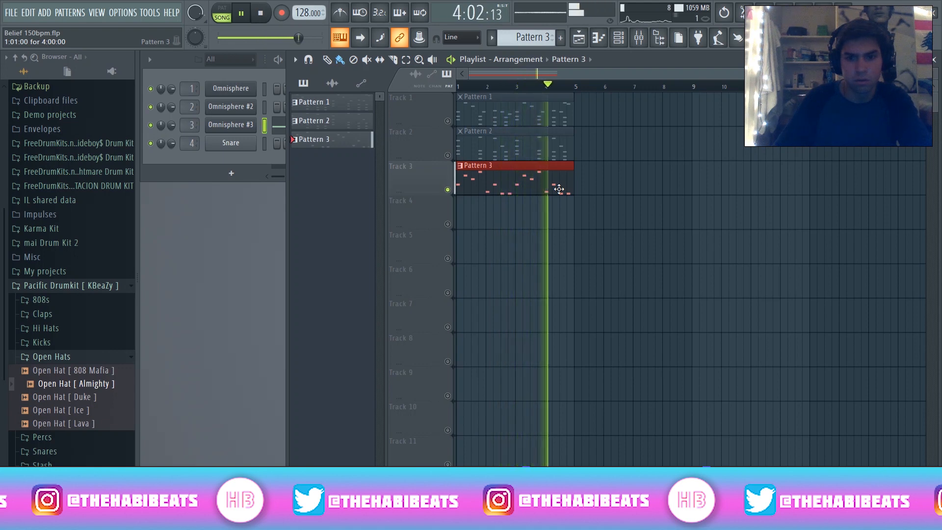
key("space")
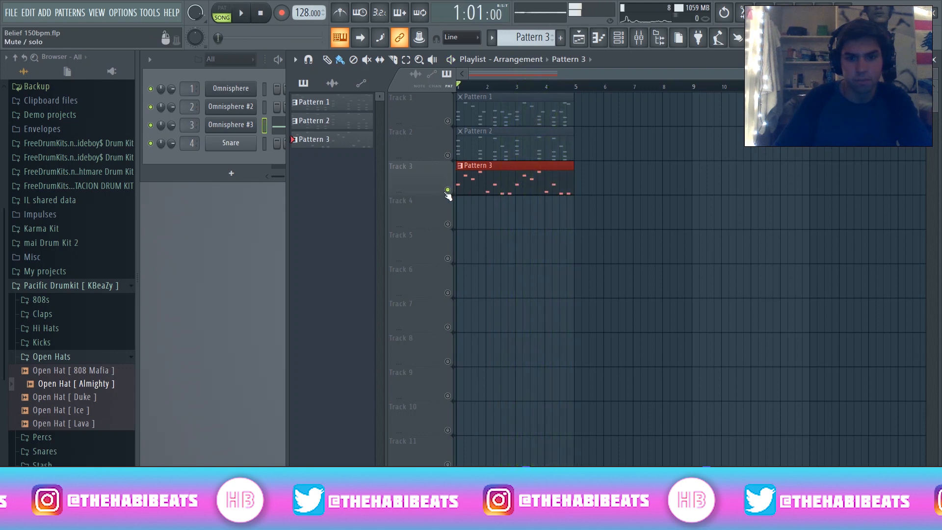
right_click(448, 190)
key("space")
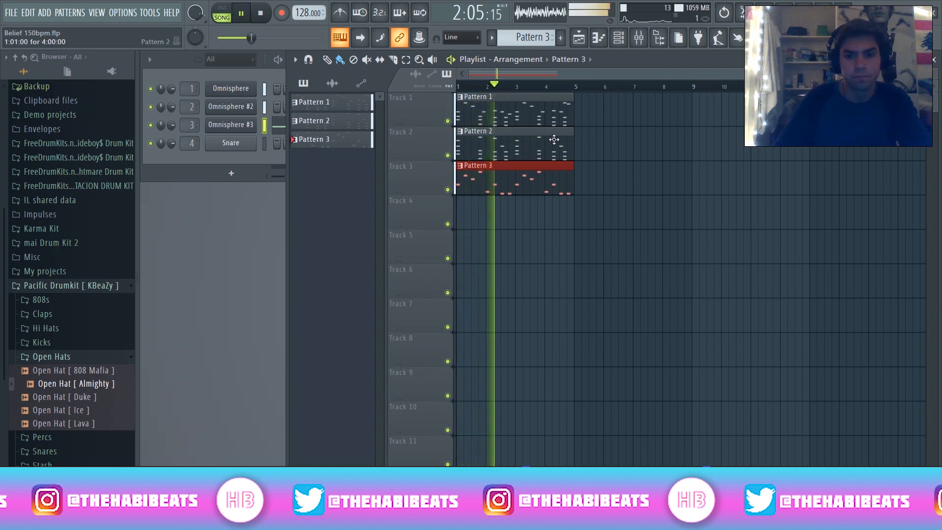
Lower the mixer volumes of Omnisphere and Omnisphere #2 during playback, set Omnisphere #3 to about 64%, and close the mixer.
left_click(639, 38)
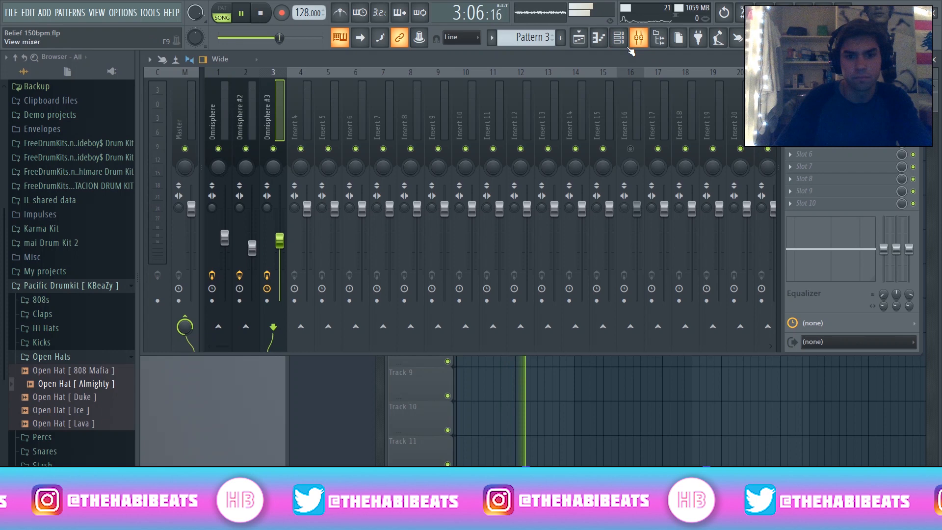
left_click_drag(251, 251, 283, 244)
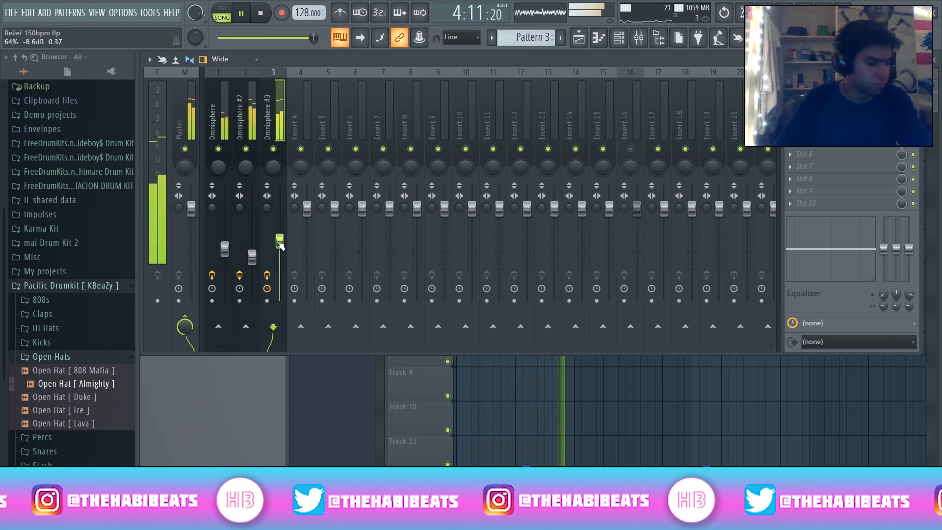
key("space")
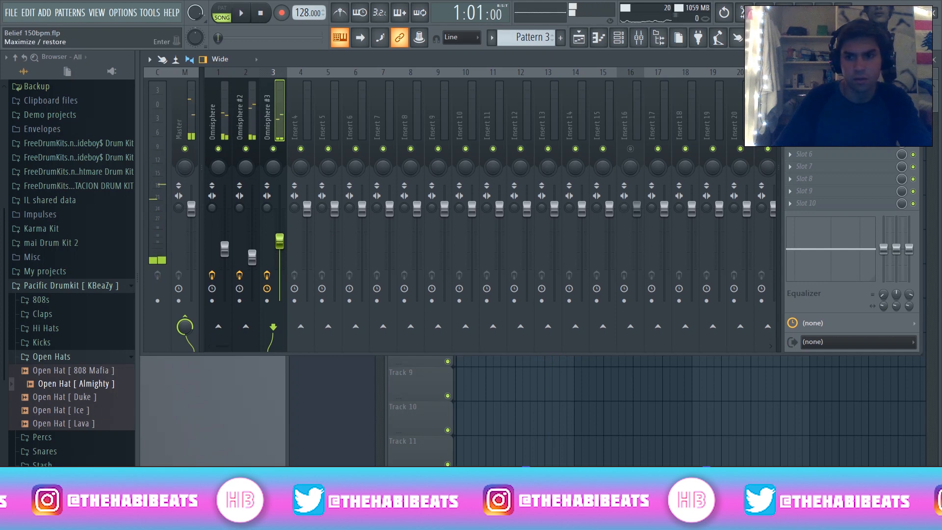
left_click(914, 59)
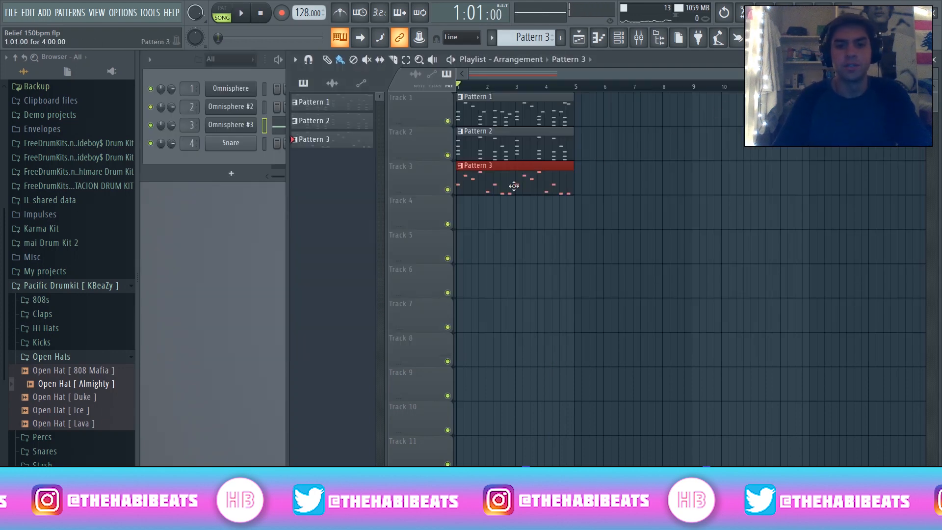
Duplicate the three pattern clips along the playlist, with Pattern 2 entering at bar 9 and Pattern 3 at bar 17.
left_click_drag(540, 256, 626, 112)
left_click_drag(500, 226, 665, 94)
key("ctrl+b")
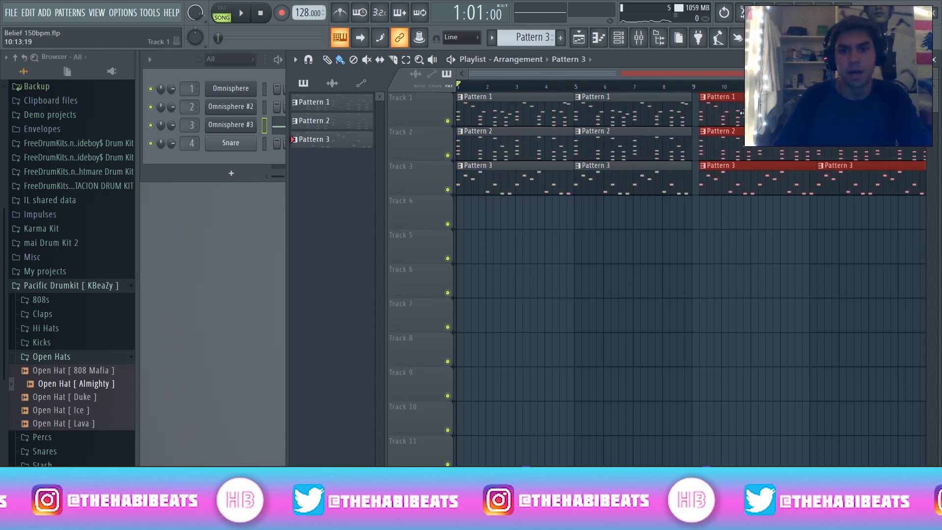
left_click_drag(690, 76, 794, 76)
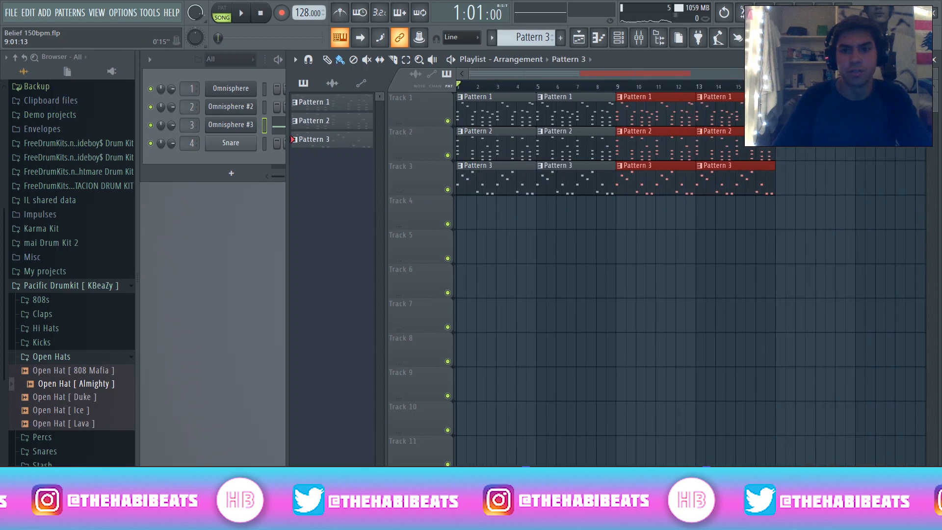
left_click_drag(487, 226, 768, 93)
key("ctrl+b")
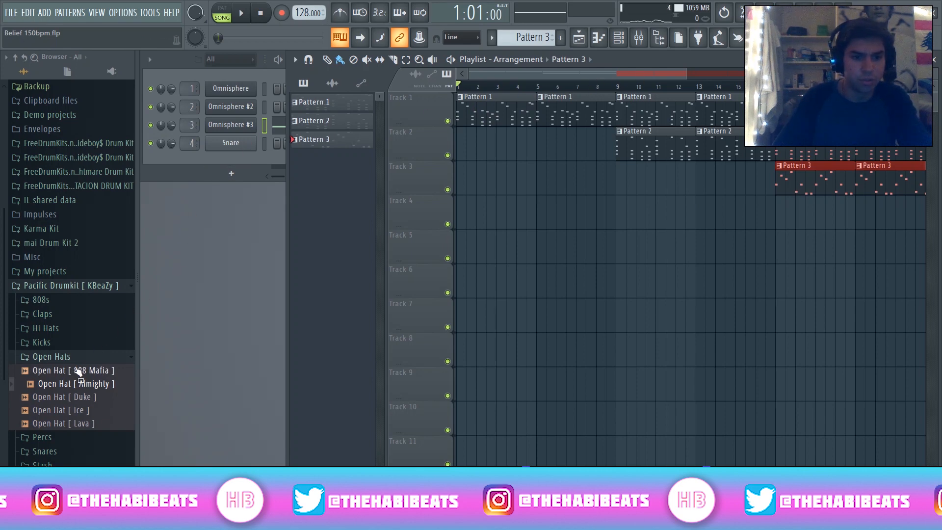
Audition samples in the Pacific Drumkit 808s folder and load 808 [ Spinz ] in place of the Snare channel.
left_click(65, 300)
left_click(76, 316)
key("space")
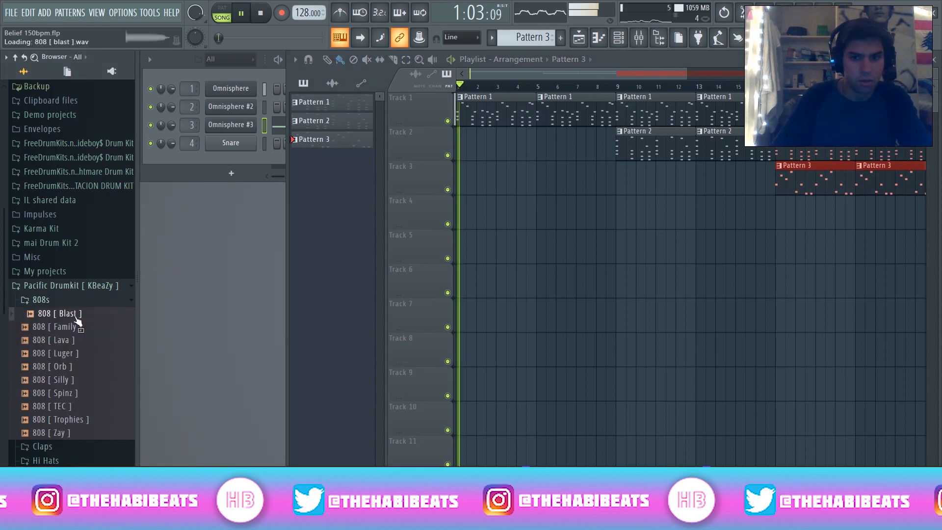
left_click(73, 394)
key("space")
left_click_drag(75, 396, 230, 143)
Create Pattern 4 for the 808 and place its clip on playlist track 4, spanning bars 9 to 12.
left_click(562, 38)
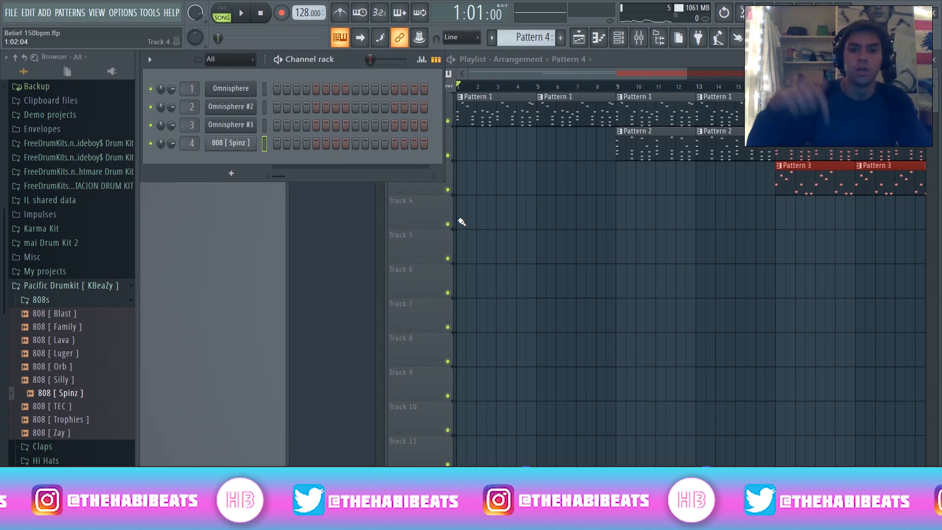
left_click(462, 222)
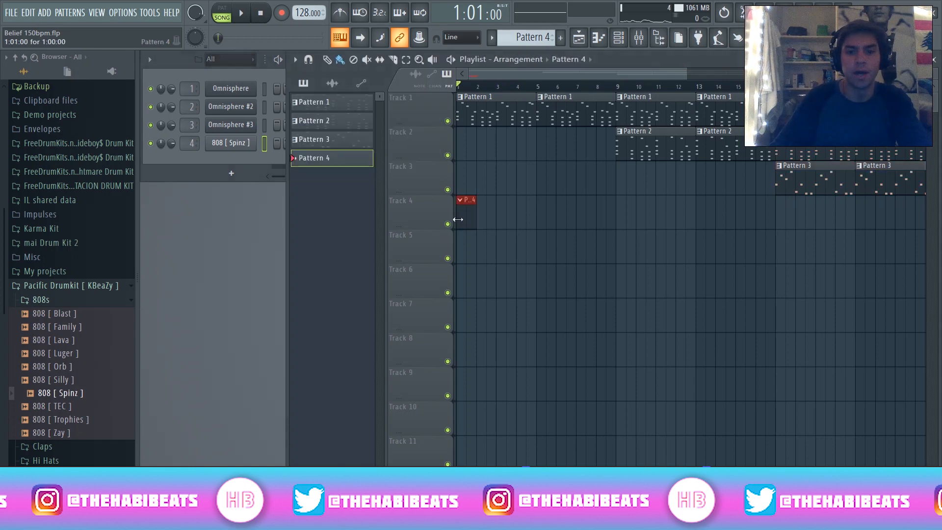
left_click_drag(472, 220, 696, 216)
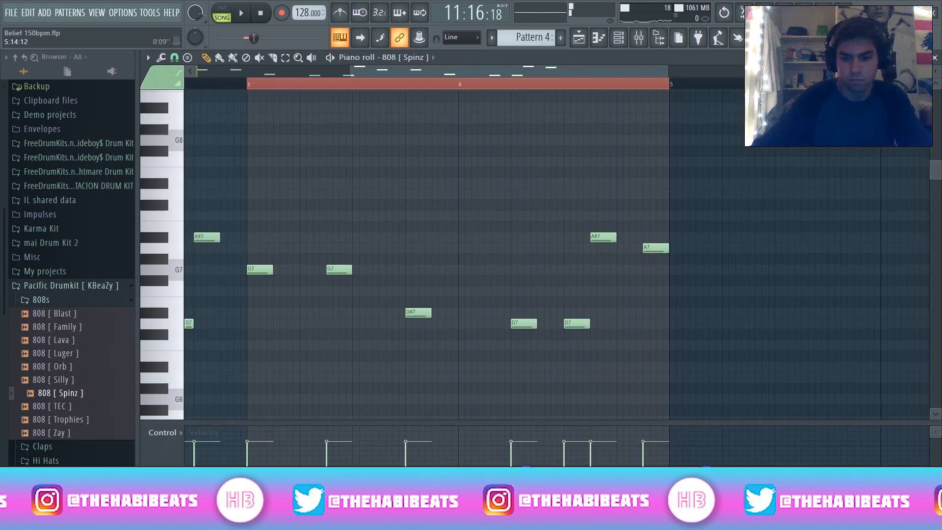
Apply quick legato to all 808 notes, transpose them down one octave to start on G6, and close the piano roll.
key("ctrl+a")
key("ctrl+l")
left_click_drag(688, 280, 687, 410)
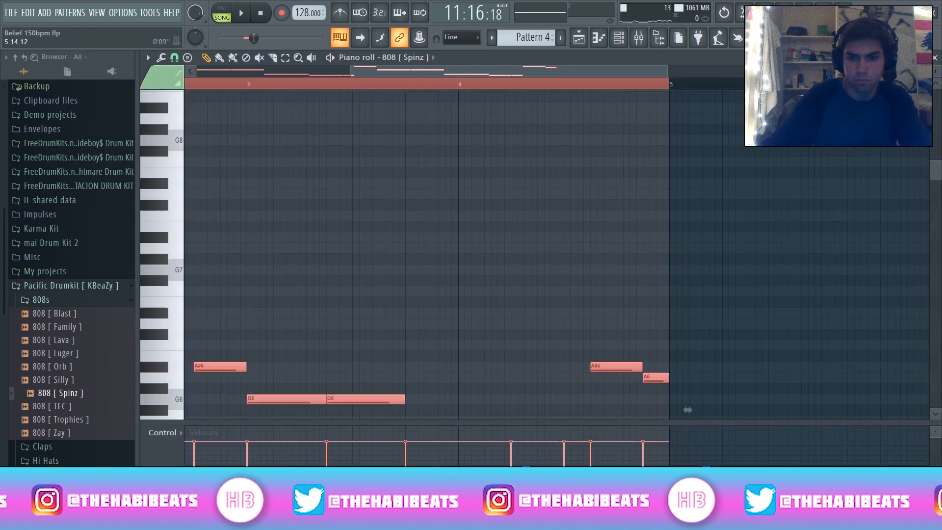
left_click(937, 57)
Enable Cut itself on the 808 [ Spinz ] channel and reopen Pattern 4's piano roll at bar 1.
right_click(240, 146)
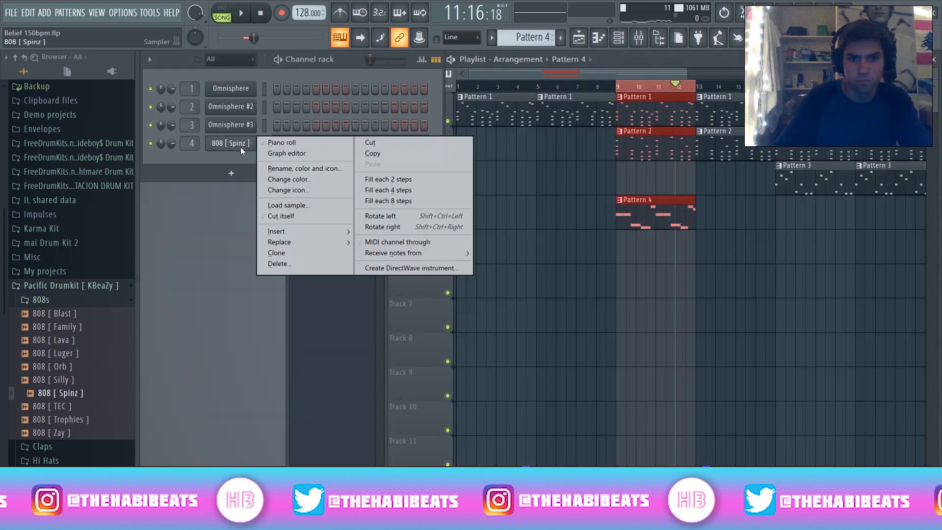
left_click(289, 216)
double_click(654, 213)
left_click(654, 213)
right_click(658, 214)
left_click_drag(578, 73, 483, 74)
scroll(395, 145, "down", 4)
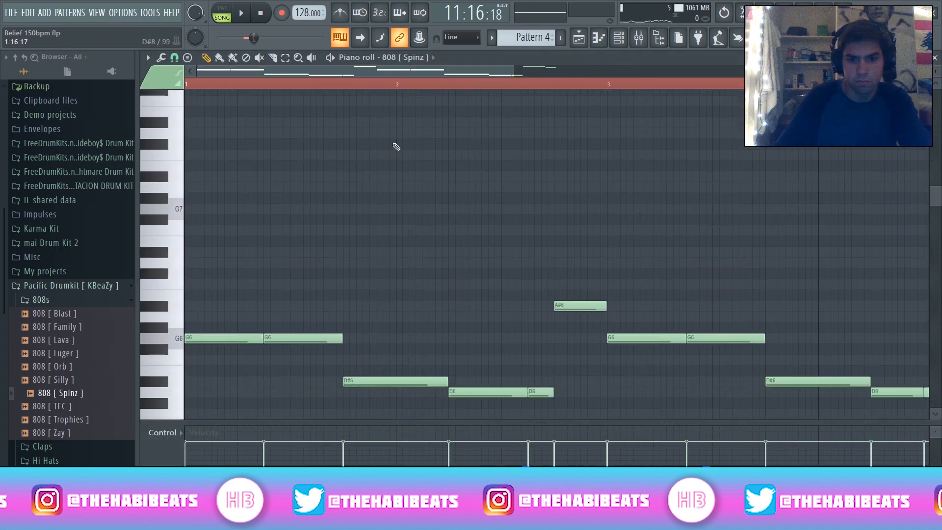
Transpose the 808 notes down another octave to start on G5, compare both octaves during playback, and close the piano roll.
key("space")
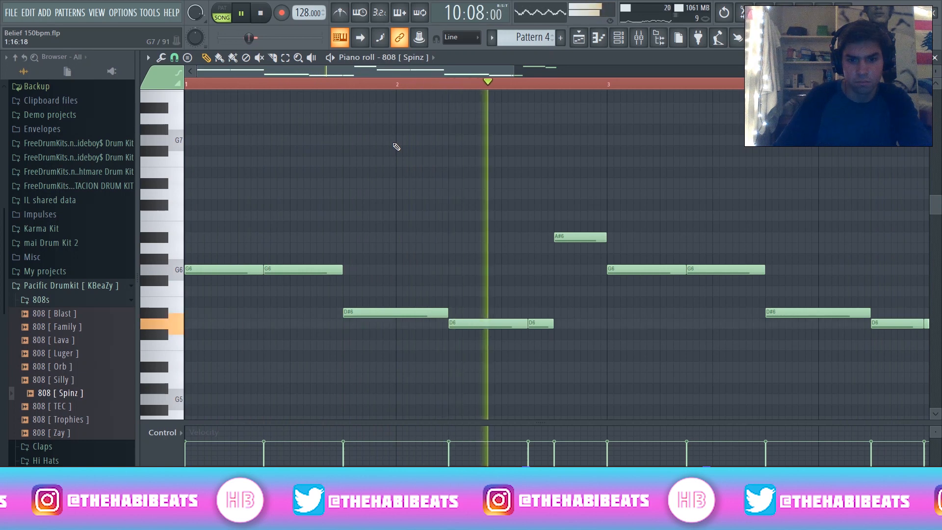
key("space")
key("ctrl+Down")
key("space")
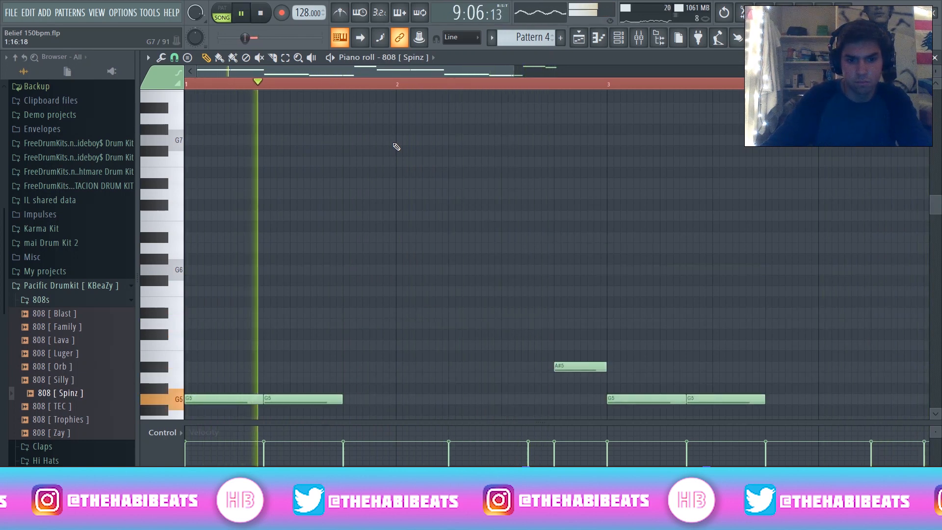
scroll(414, 194, "down", 3)
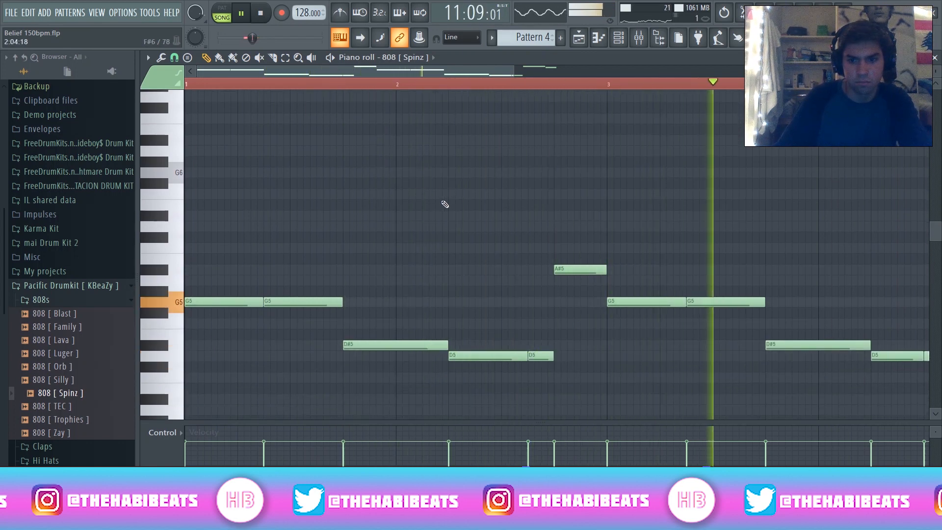
scroll(465, 201, "up", 4)
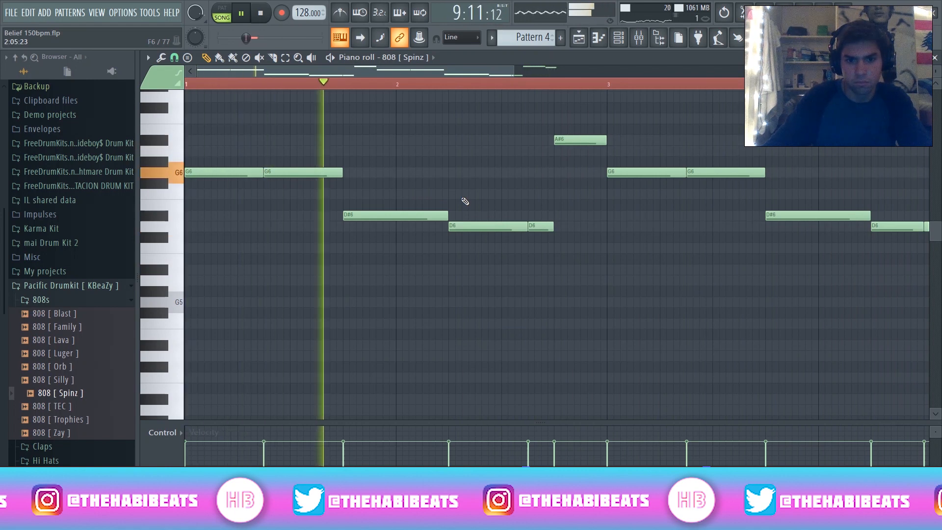
key("ctrl+Down")
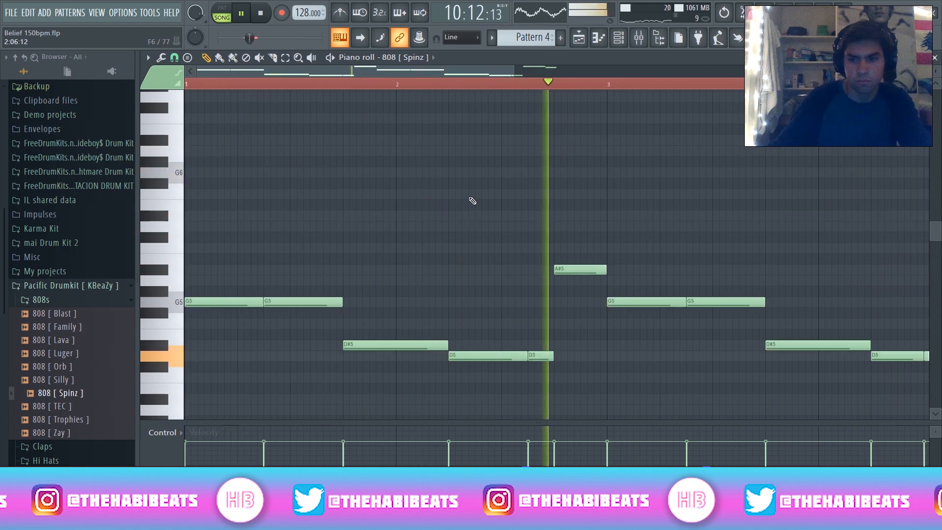
left_click(935, 57)
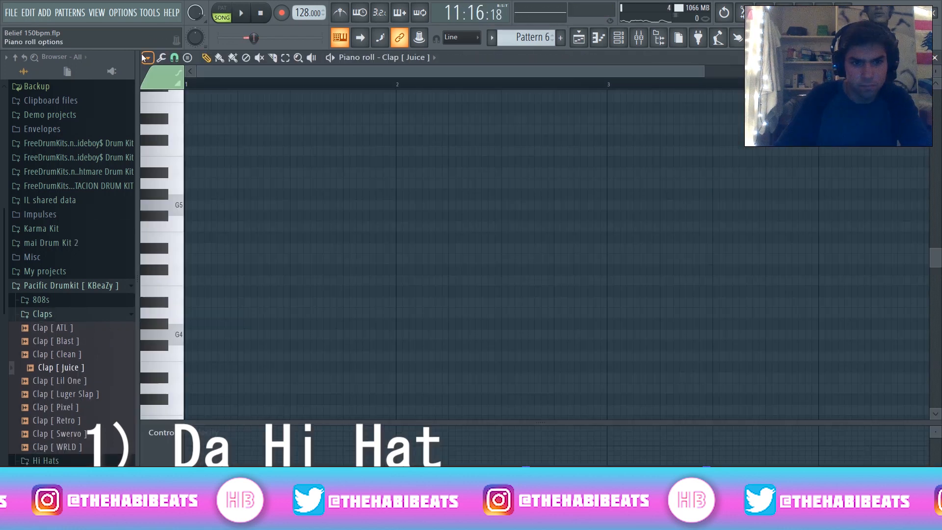
Set the scale highlighting in the Clap [ Juice ] piano roll back to the default C layout.
left_click(148, 57)
mouse_move(190, 95)
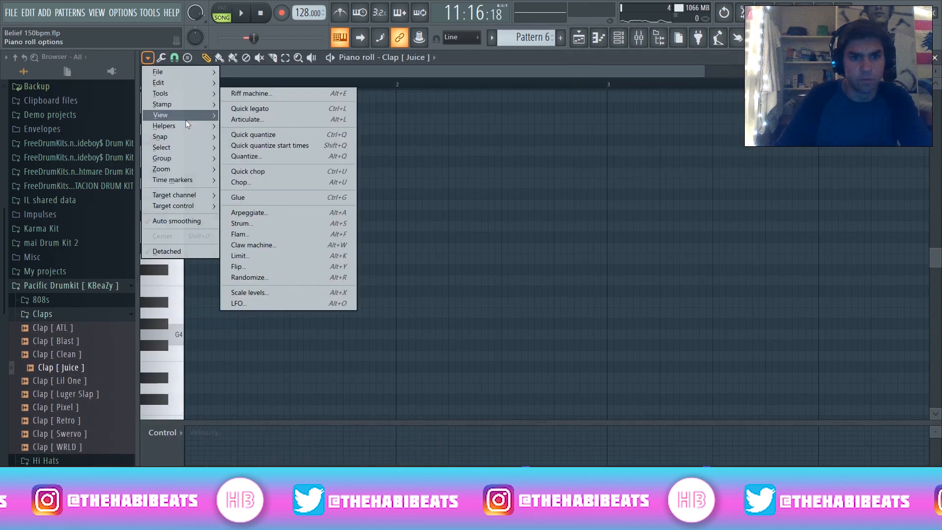
mouse_move(185, 124)
mouse_move(260, 138)
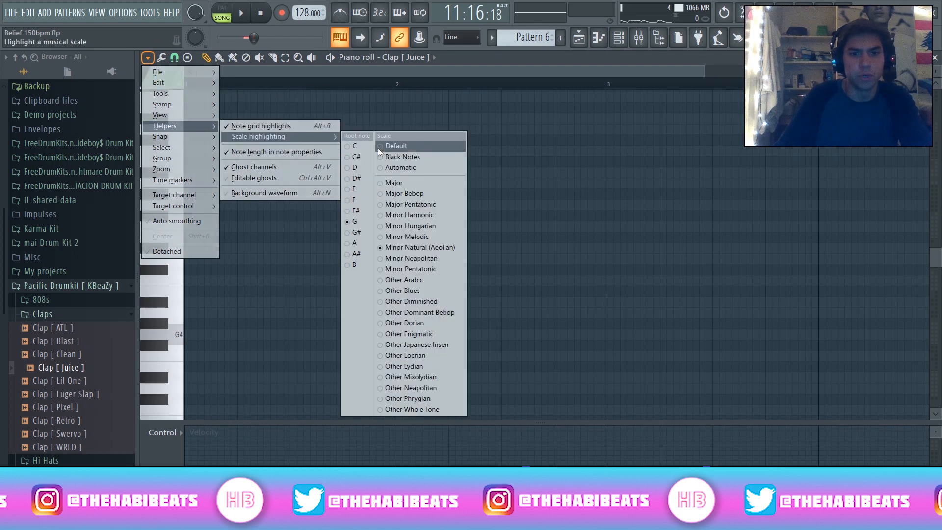
left_click(355, 146)
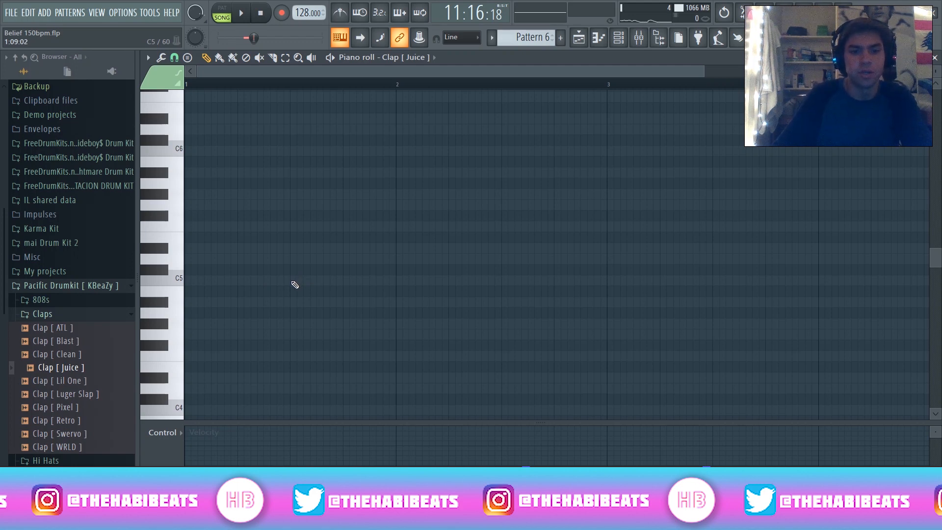
Place a C5 clap on beat 3 of each of Pattern 6's four bars and close the piano roll.
left_click(295, 282)
left_click(506, 282)
left_click(716, 282)
key("space")
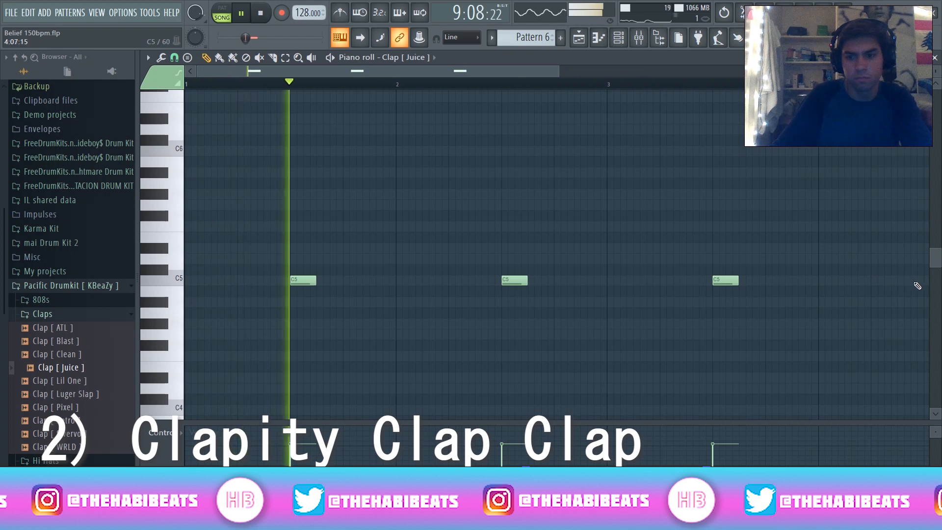
scroll(763, 231, "right", 2)
left_click(800, 280)
left_click(935, 58)
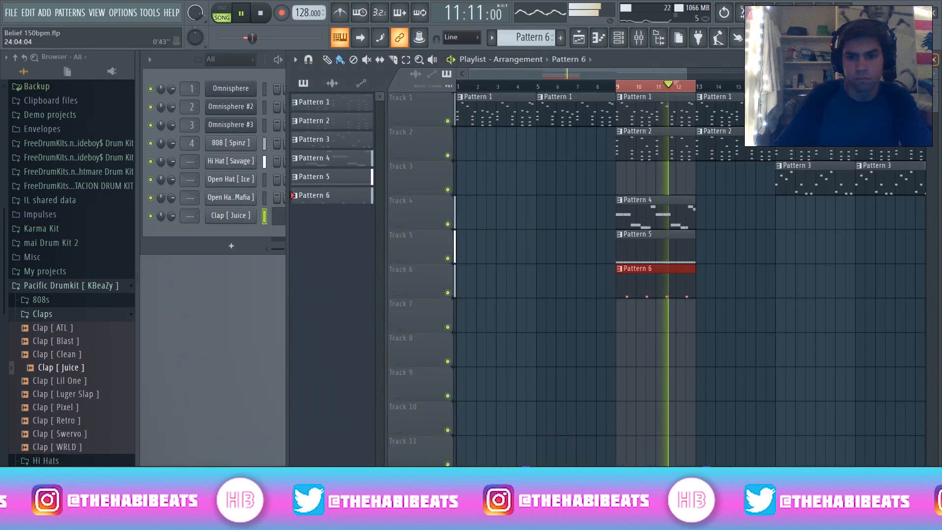
Program Snare [ Duke ] in Pattern 7 with C5 hits late in bar 1 and early and late in bar 3, and close the piano roll.
left_click(60, 318)
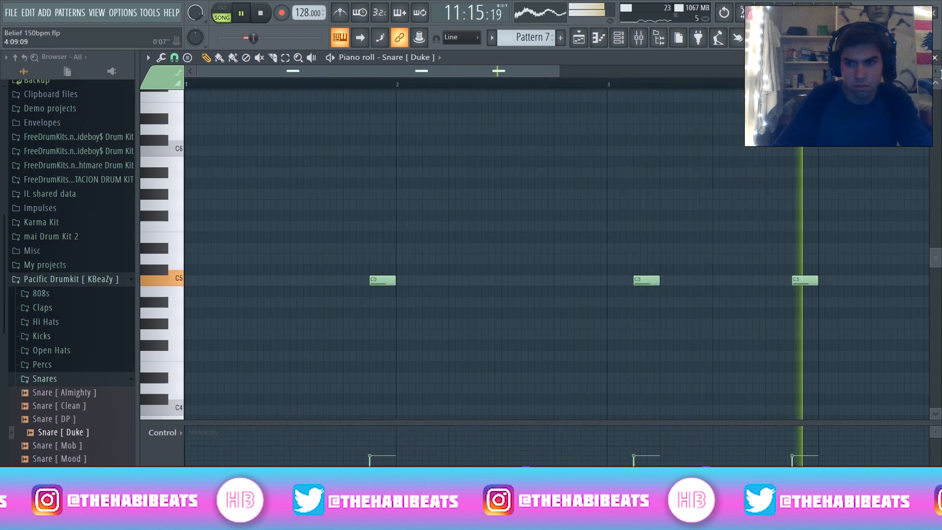
left_click(935, 57)
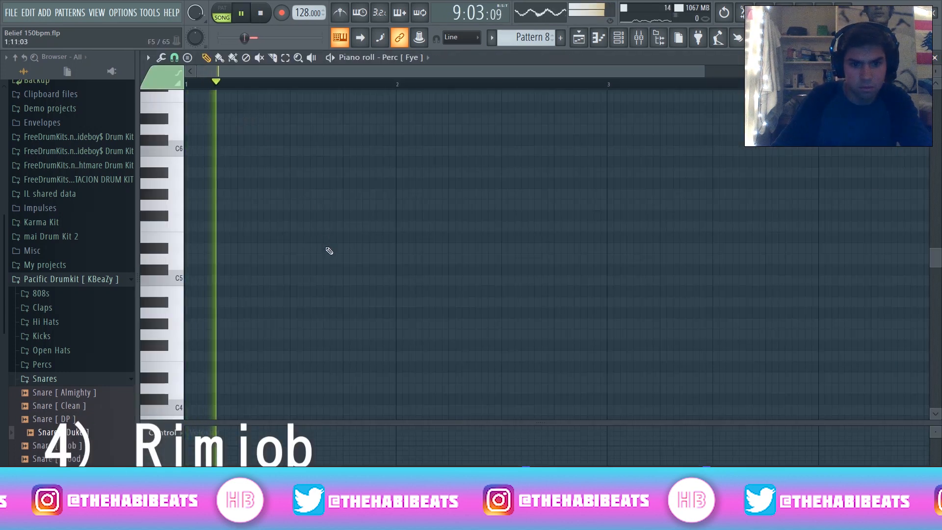
Program Perc [ Fye ] in Pattern 8 with C5 hits just before beat 3 of bar 1 and early in bar 4.
key("space")
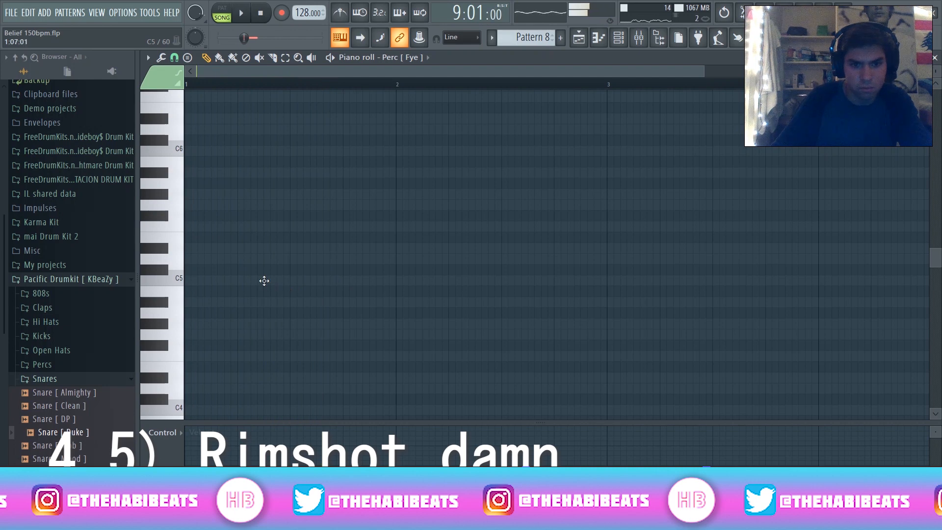
key("space")
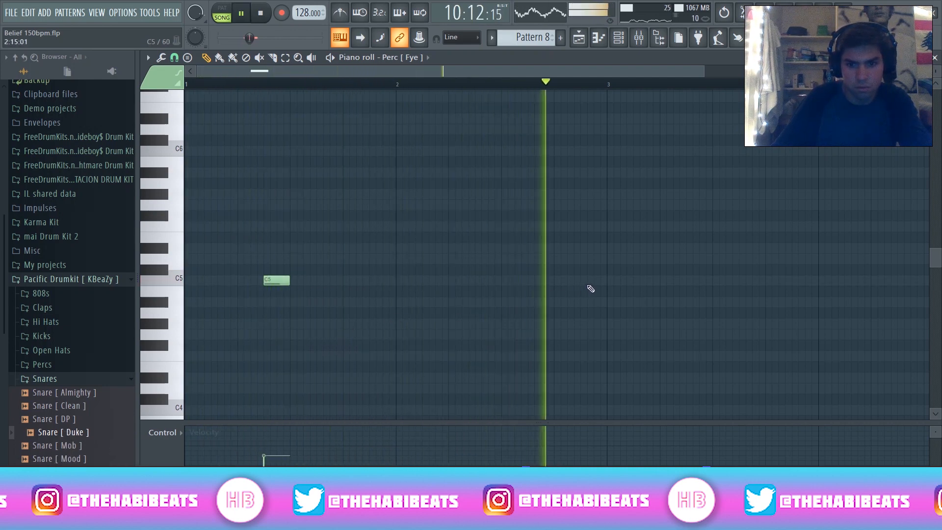
left_click(846, 280)
left_click_drag(478, 73, 724, 84)
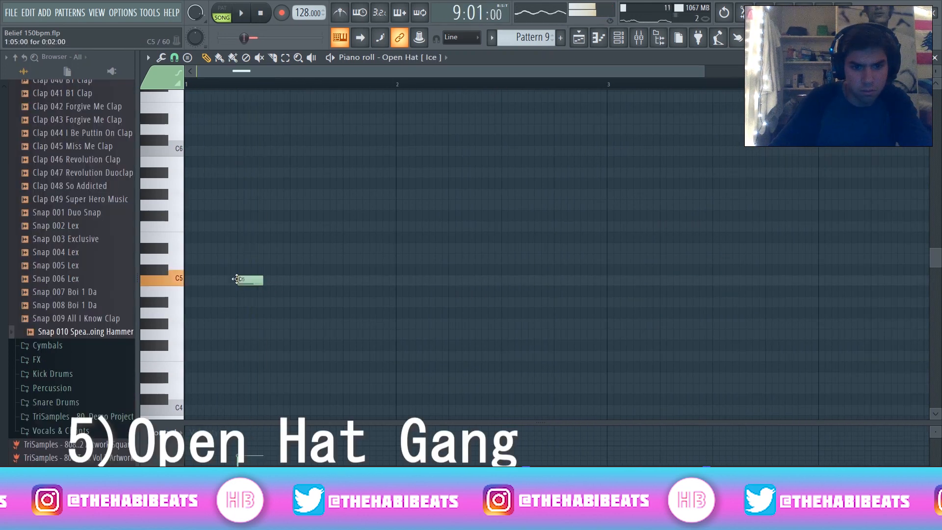
Place Open Hat [ Ice ] C5 hits on beat 2 of bars 1 and 3 in Pattern 9, and close the piano roll.
key("space")
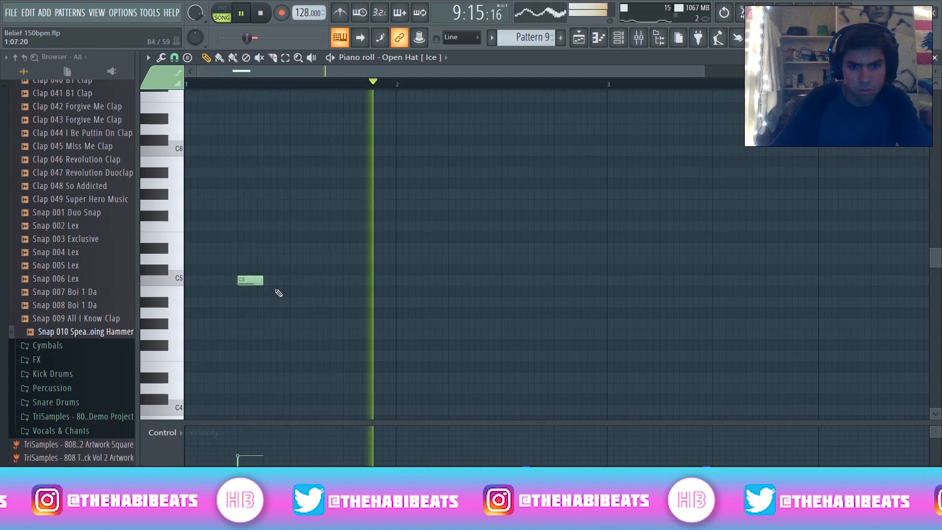
left_click(661, 280)
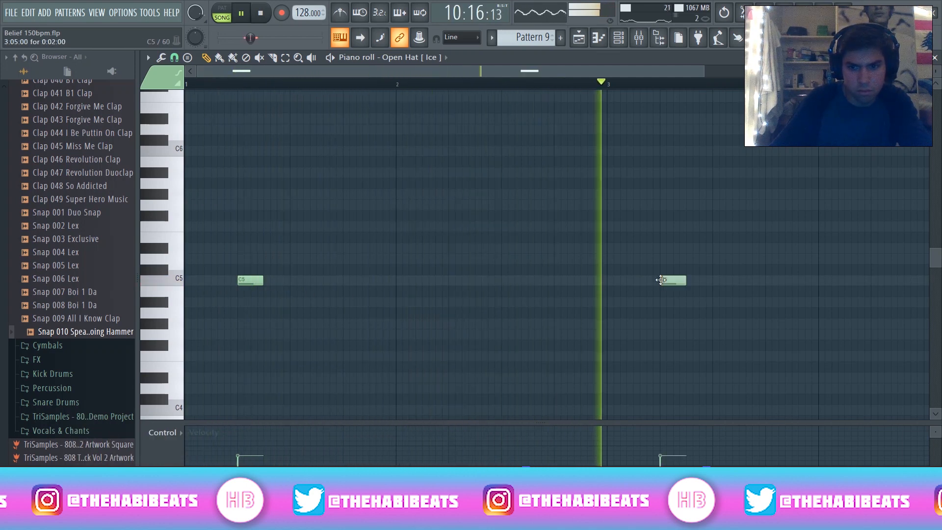
left_click(934, 58)
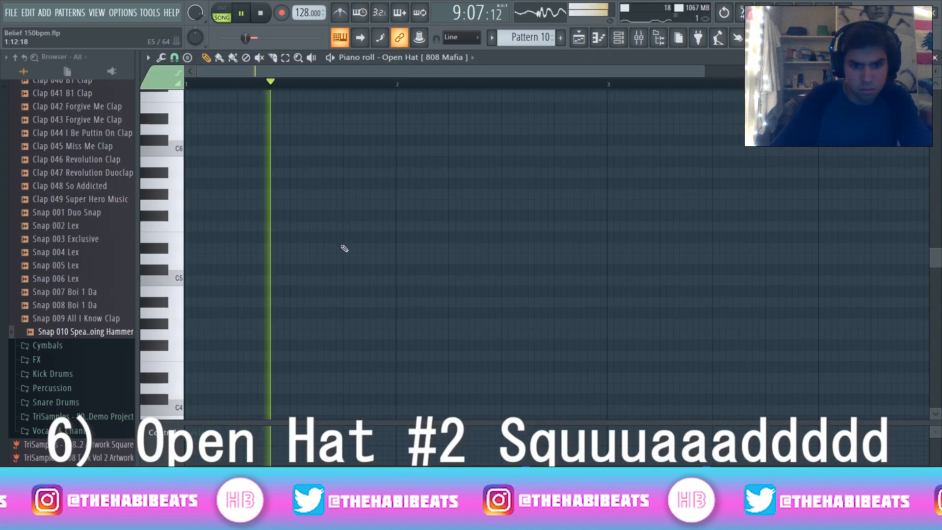
Place Open Hat [ 808 Mafia ] C5 hits on beat 4 of bars 1 and 3 in Pattern 10.
key("space")
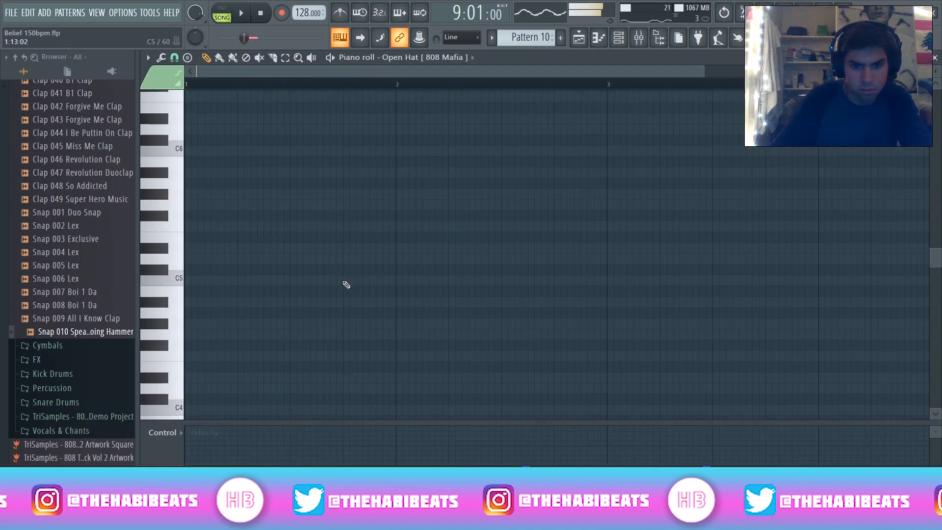
key("space")
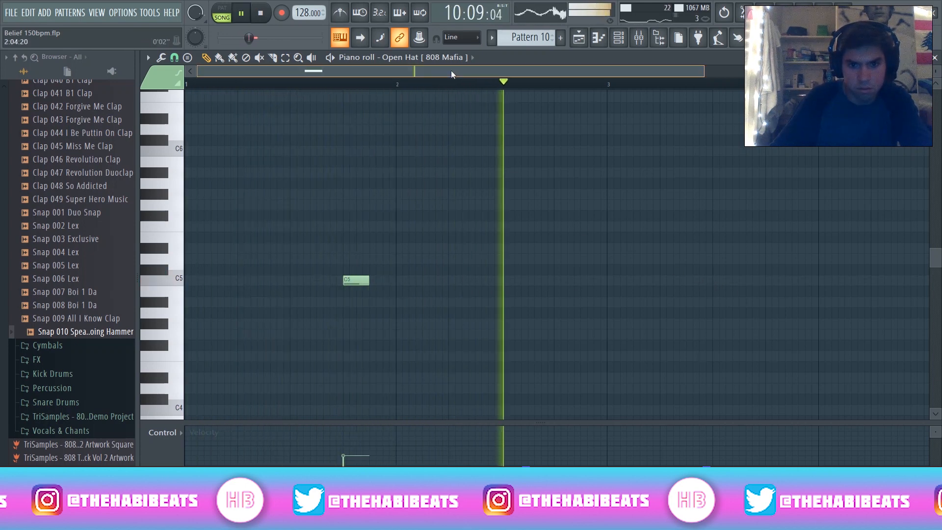
left_click(563, 280)
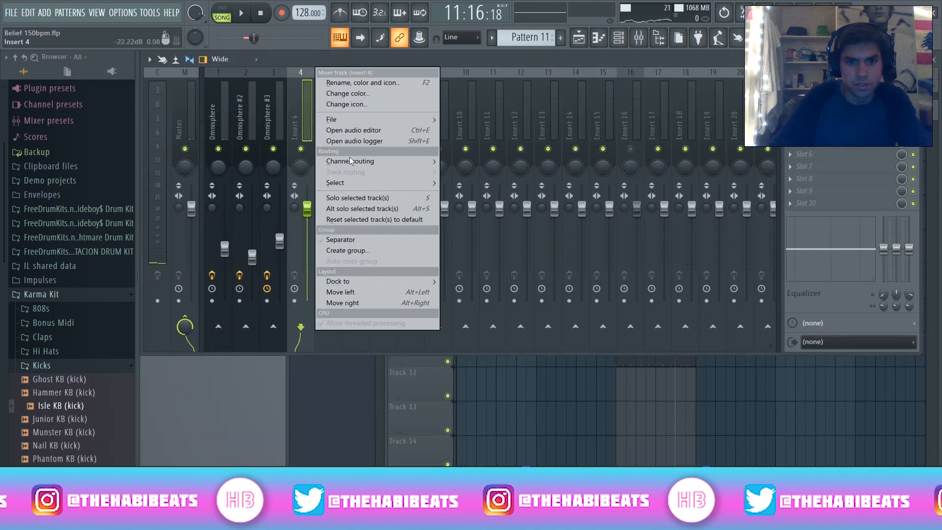
Route the selected 808 and drum channels to consecutive mixer tracks starting from Insert 4, and start playback.
mouse_move(393, 159)
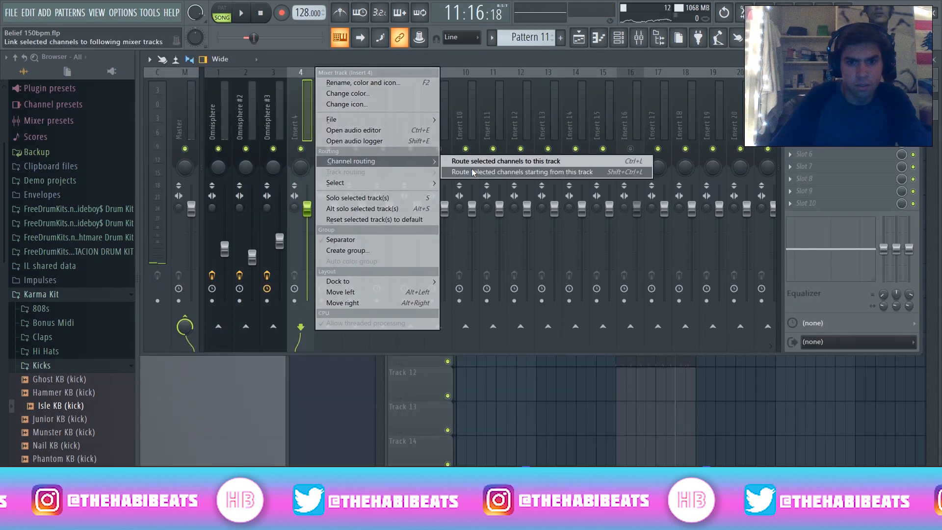
left_click(470, 171)
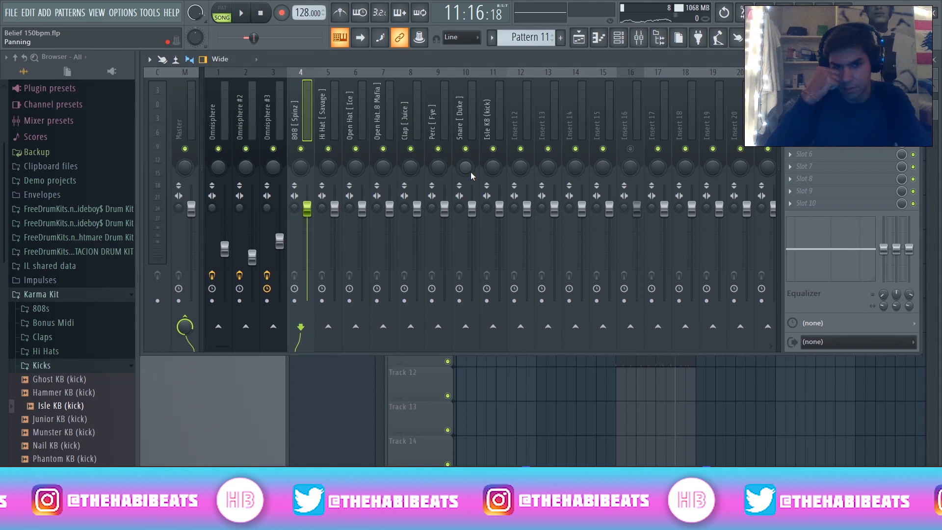
key("space")
Add a Fruity Limiter in slot 6 of the Master mixer track and close its window.
left_click(198, 124)
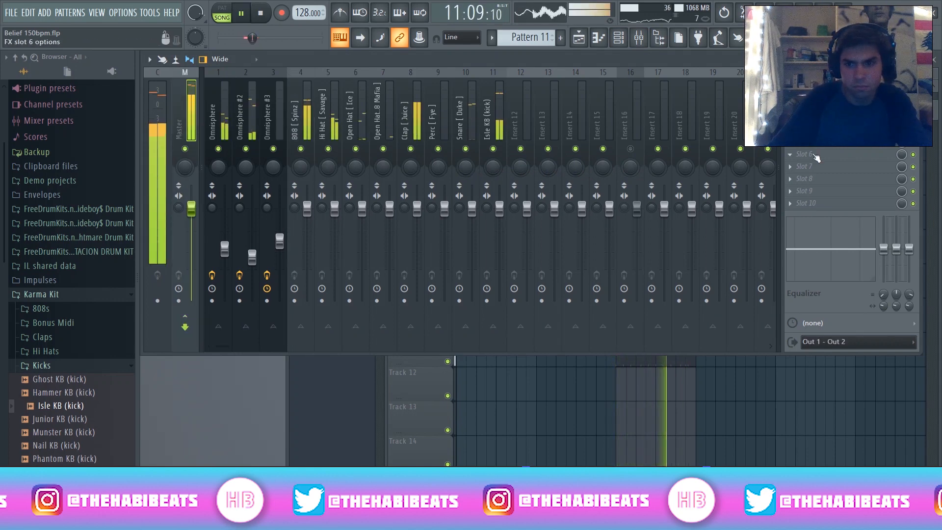
left_click(824, 154)
left_click(637, 268)
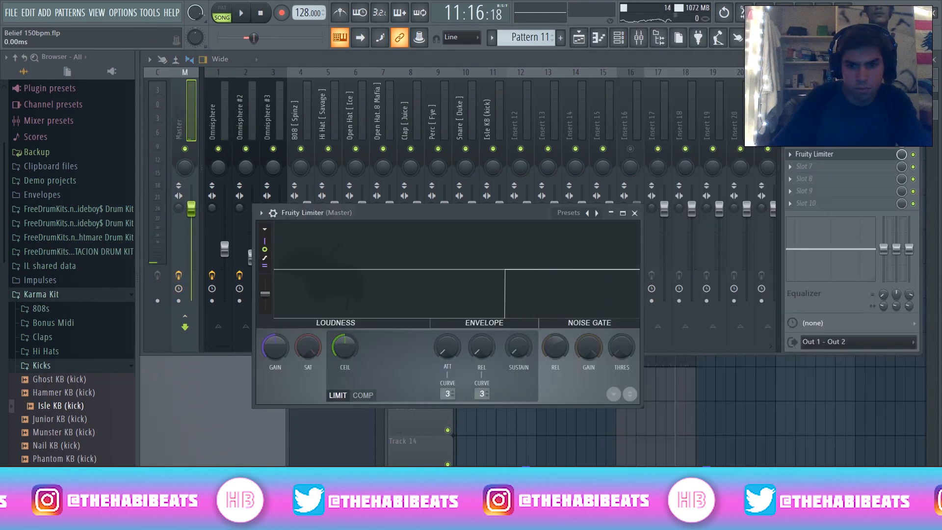
key("space")
left_click(635, 213)
Add a second Fruity Limiter in slot 7 of the Master track, raise its gain and lower its soft saturation threshold.
left_click(790, 167)
mouse_move(807, 180)
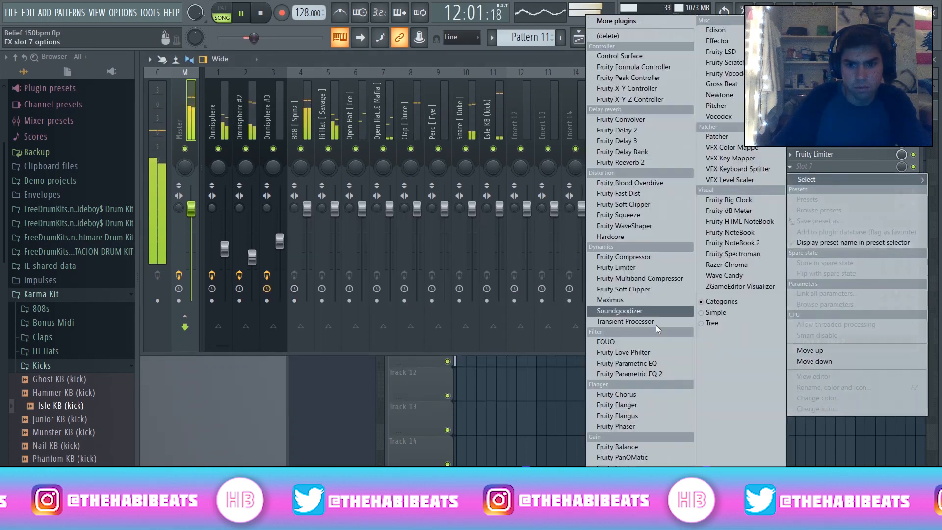
left_click(638, 268)
left_click_drag(326, 103, 559, 177)
left_click_drag(398, 311, 398, 298)
left_click_drag(431, 311, 431, 325)
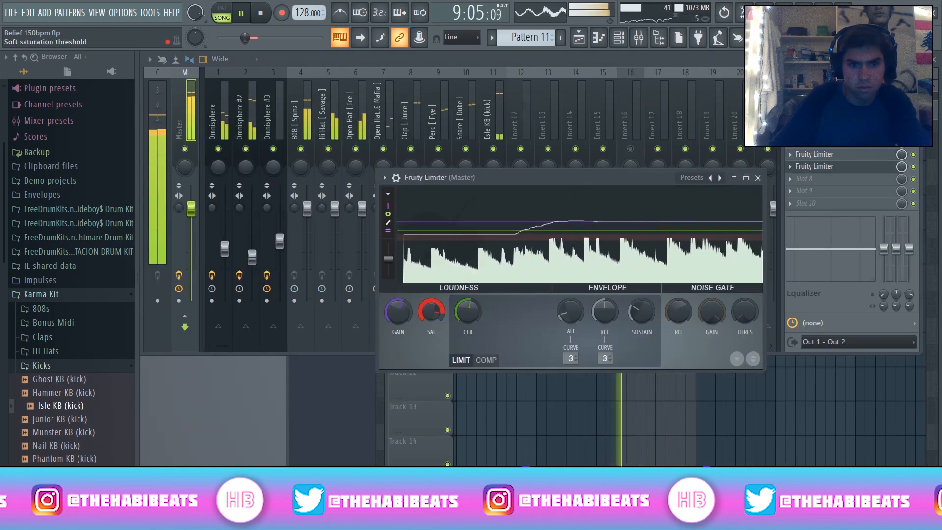
Add Fruity Parametric EQ 2 to the Master track with the 40Hz + 18kHz cut preset.
left_click(493, 113)
left_click(824, 154)
left_click(625, 375)
left_click_drag(202, 201, 164, 208)
left_click_drag(229, 201, 276, 197)
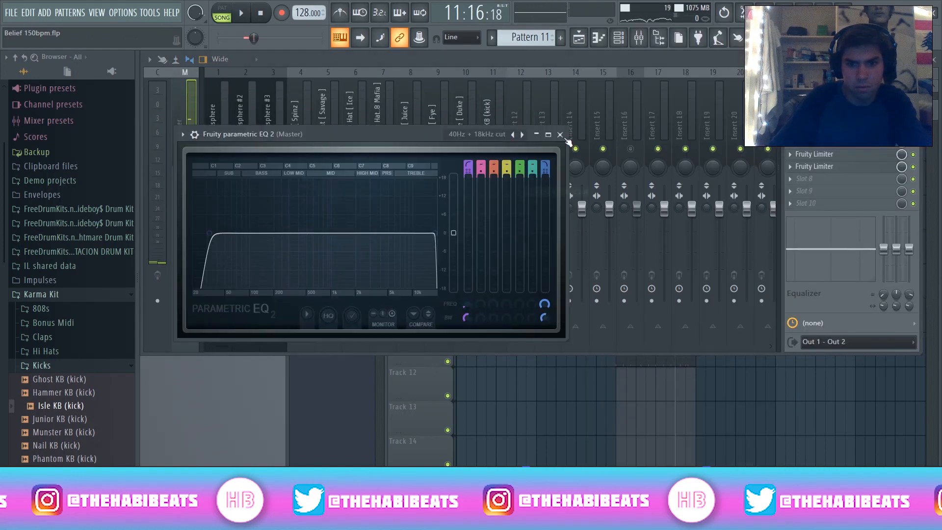
Add a Fruity Peak Controller to the Isle KB (kick) track and link a control to Peak ctrl - Peak with an inverted mapping curve.
left_click(824, 166)
left_click(636, 278)
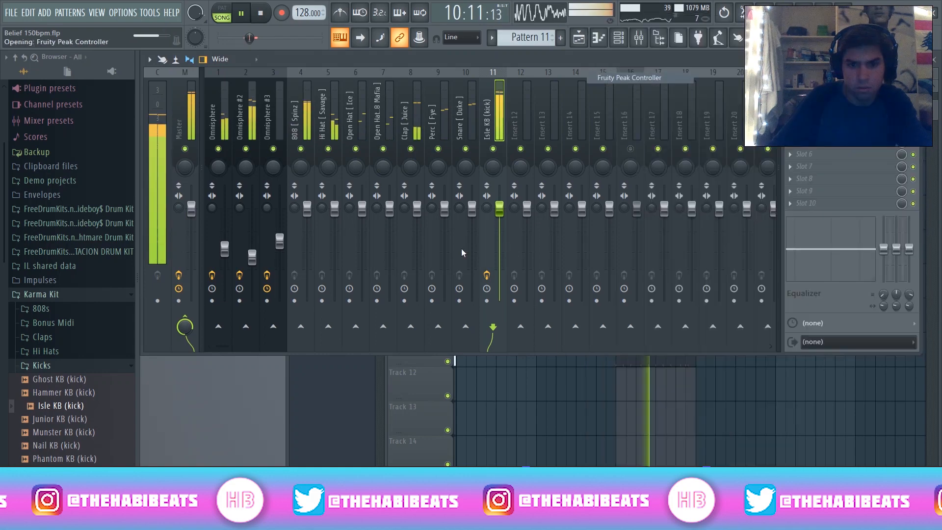
left_click(470, 228)
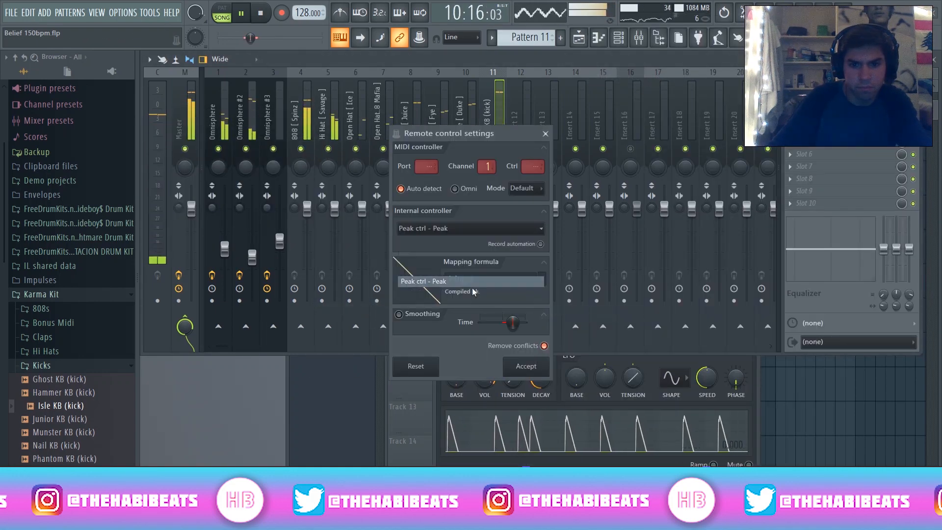
left_click(469, 280)
left_click(526, 366)
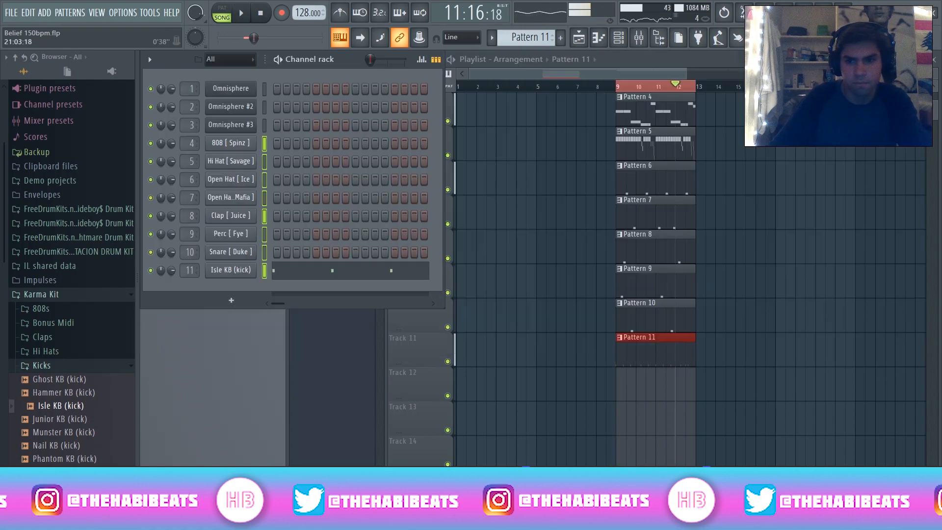
Select the Pattern 4 to 11 clips in bars 9 to 12 and duplicate them to fill playlist bars 9 to 24.
scroll(657, 275, "up", 3)
left_click_drag(618, 86, 641, 86)
scroll(650, 275, "down", 2)
left_click_drag(649, 422, 754, 126)
key("ctrl+b")
key("ctrl+b")
scroll(691, 147, "up", 2)
left_click_drag(688, 75, 843, 74)
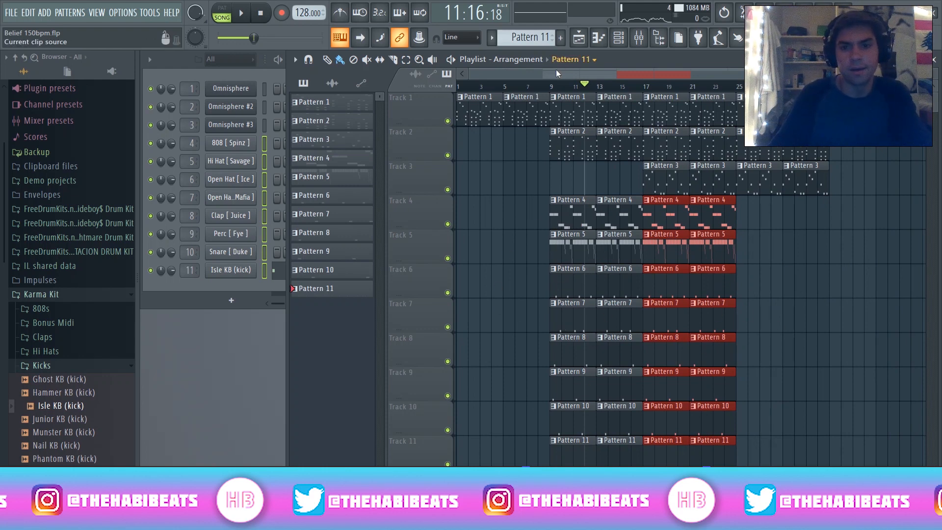
Solo playlist track 1 and play its melody, and do the same with track 2.
right_click(447, 120)
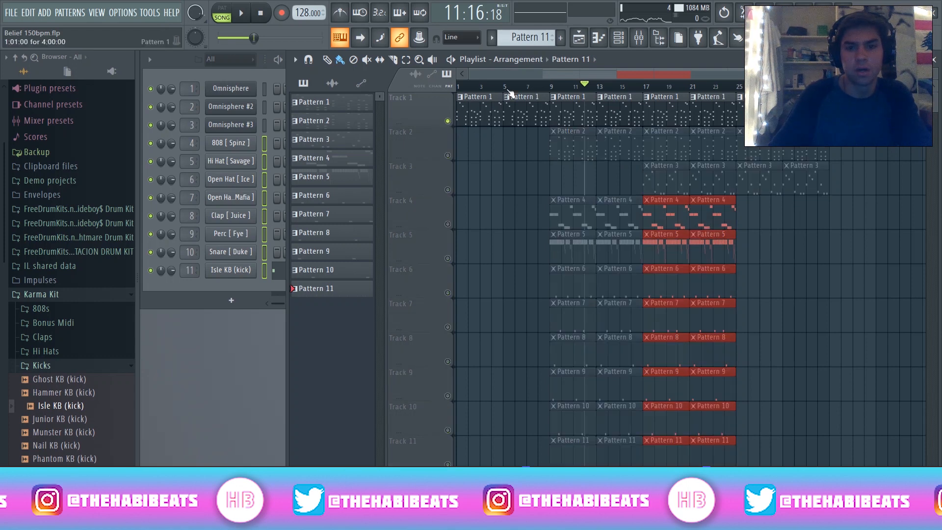
key("space")
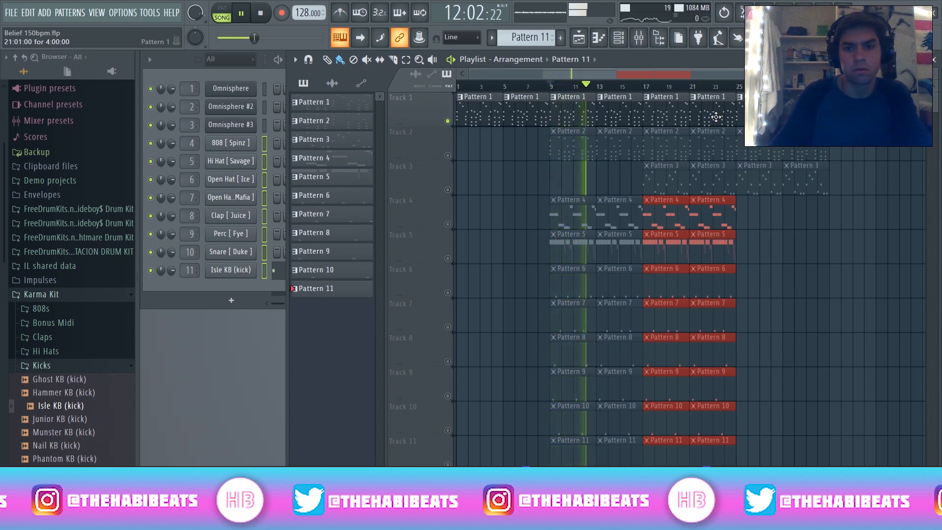
key("space")
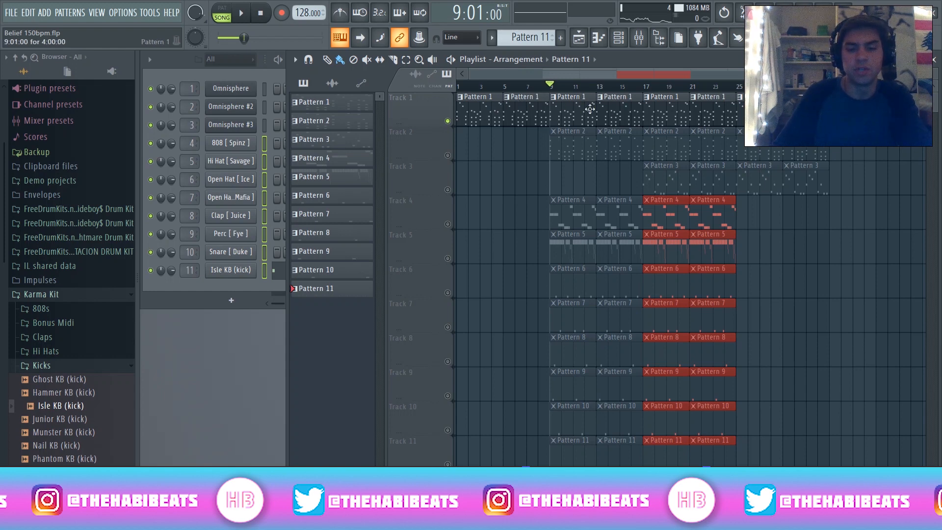
right_click(447, 156)
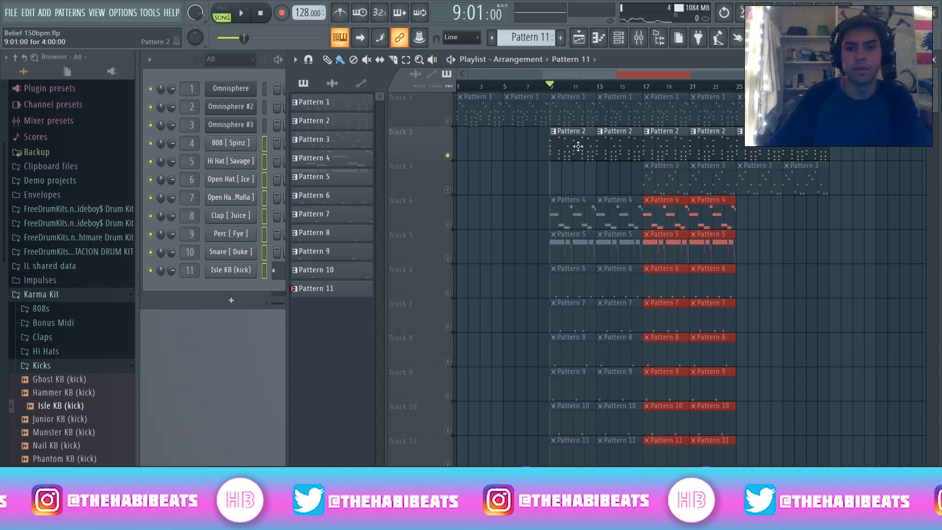
key("space")
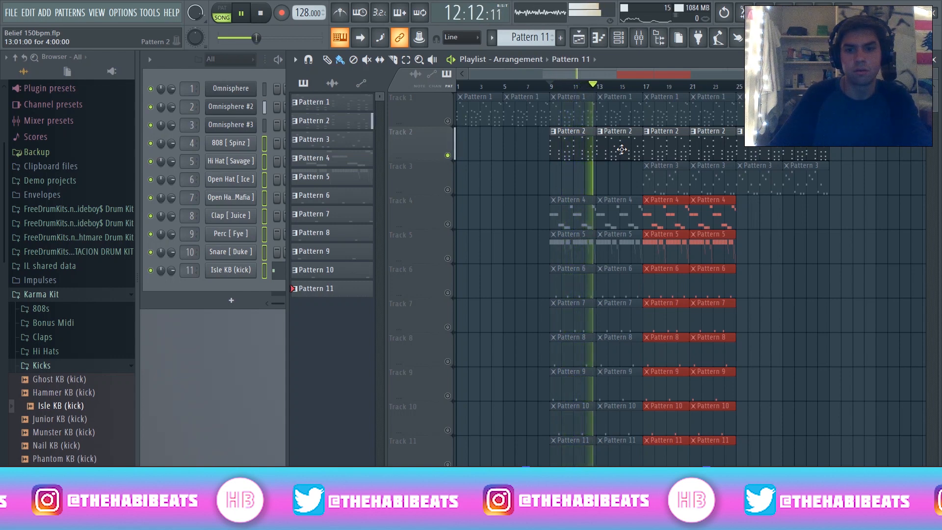
key("space")
Solo playlist track 1, unmute track 2, and play the two melodies together from bar 9.
right_click(453, 122)
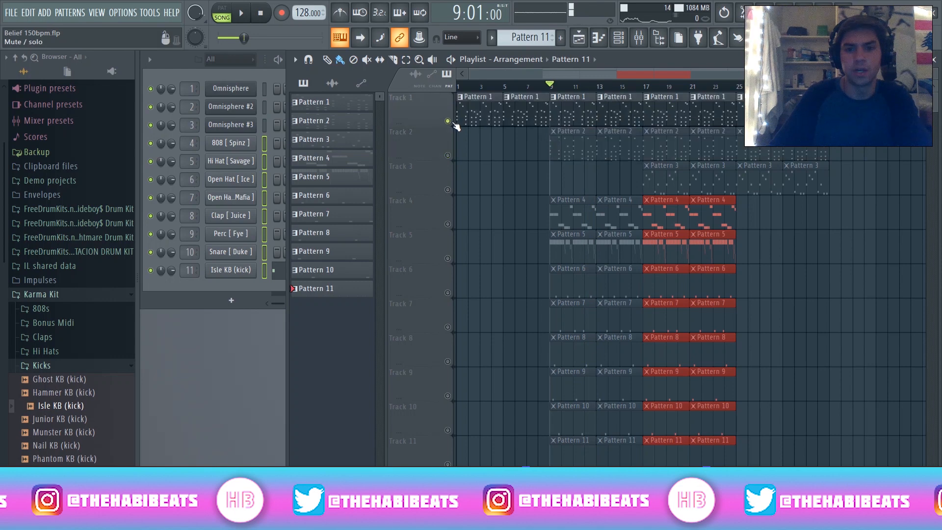
left_click(448, 155)
key("space")
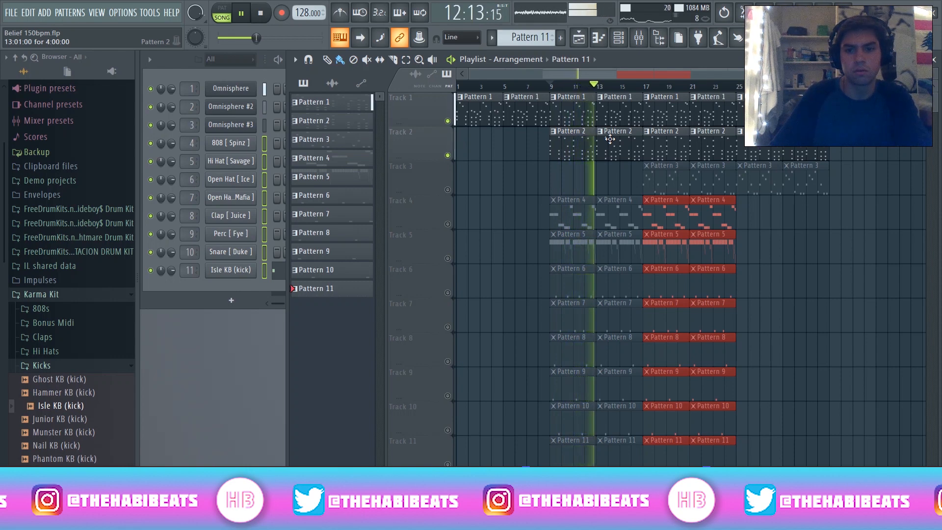
key("space")
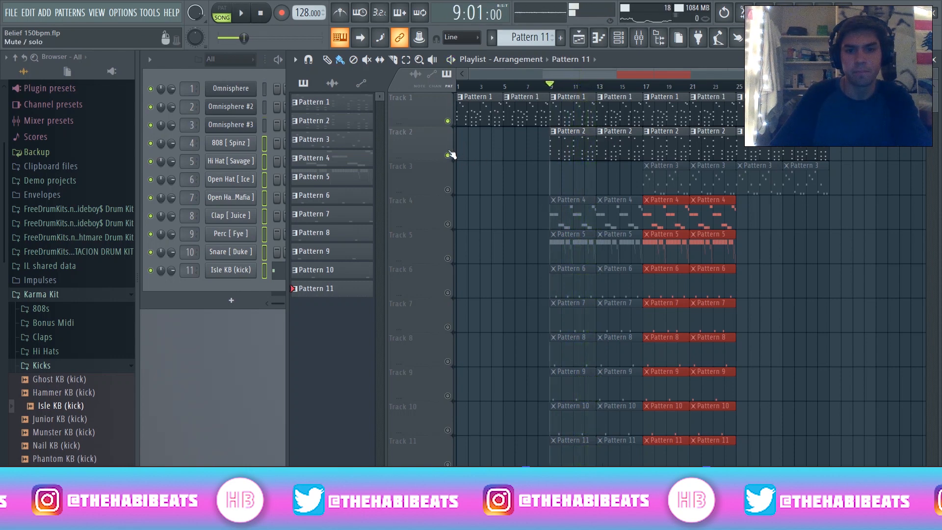
Mute playlist tracks 1 and 2, unmute track 3, and play the Pattern 3 melody alone from bar 17.
left_click(447, 122)
left_click(448, 155)
left_click(448, 190)
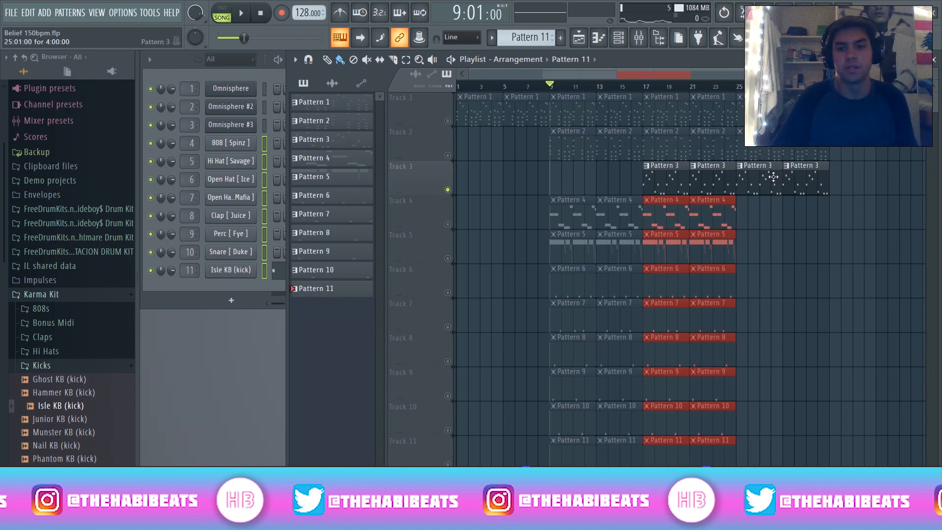
left_click(648, 90)
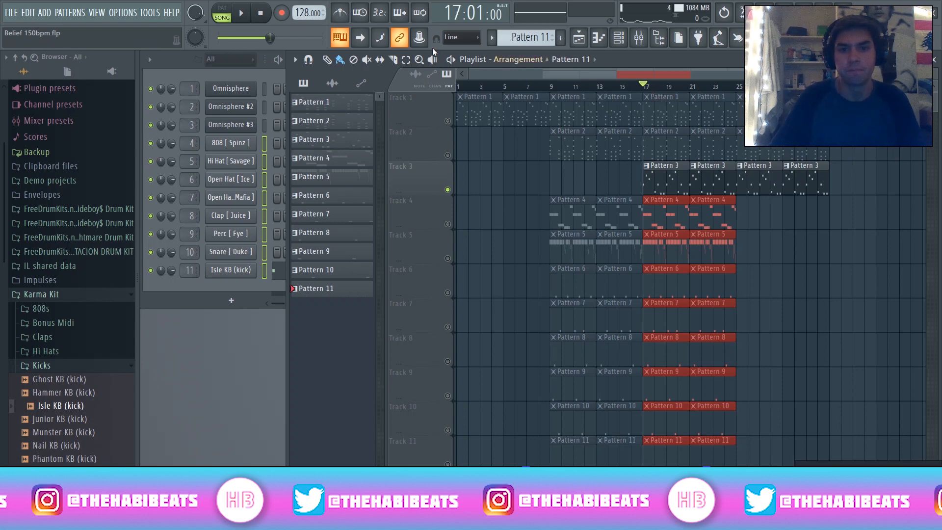
left_click(244, 13)
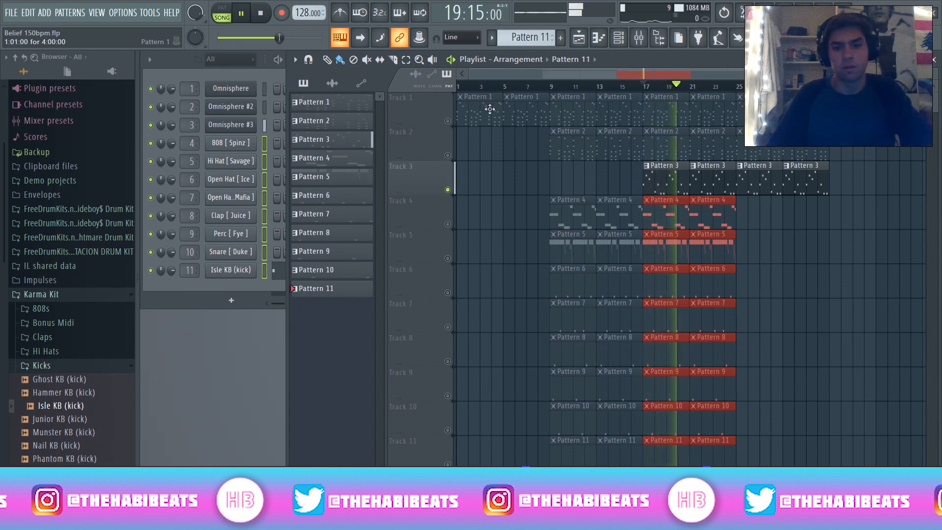
key("space")
Unmute playlist tracks 2 and 1 alongside track 3 and play all three melodies together from bar 17.
left_click(448, 156)
left_click(448, 120)
key("space")
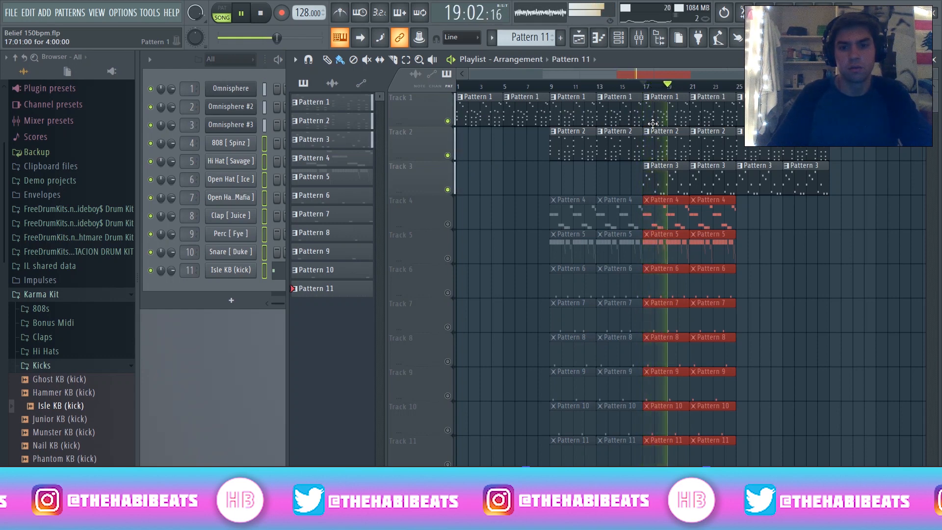
left_click(260, 14)
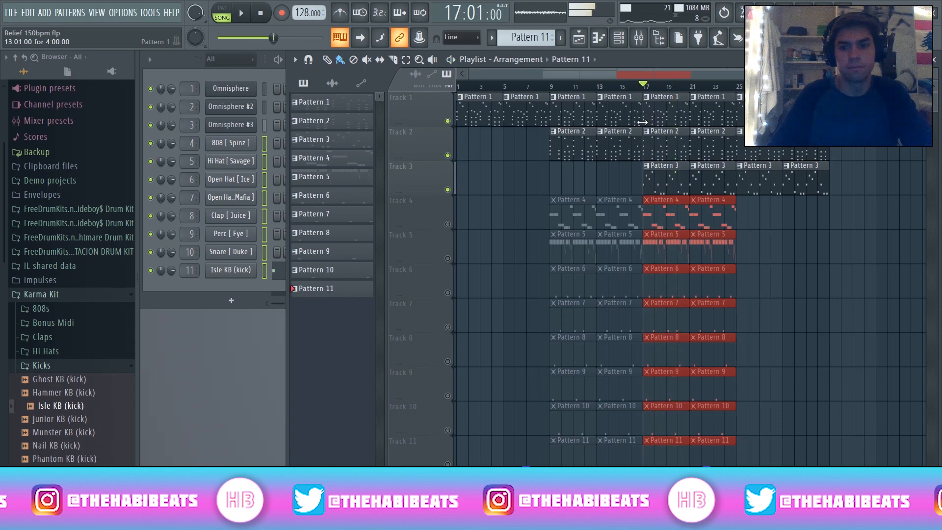